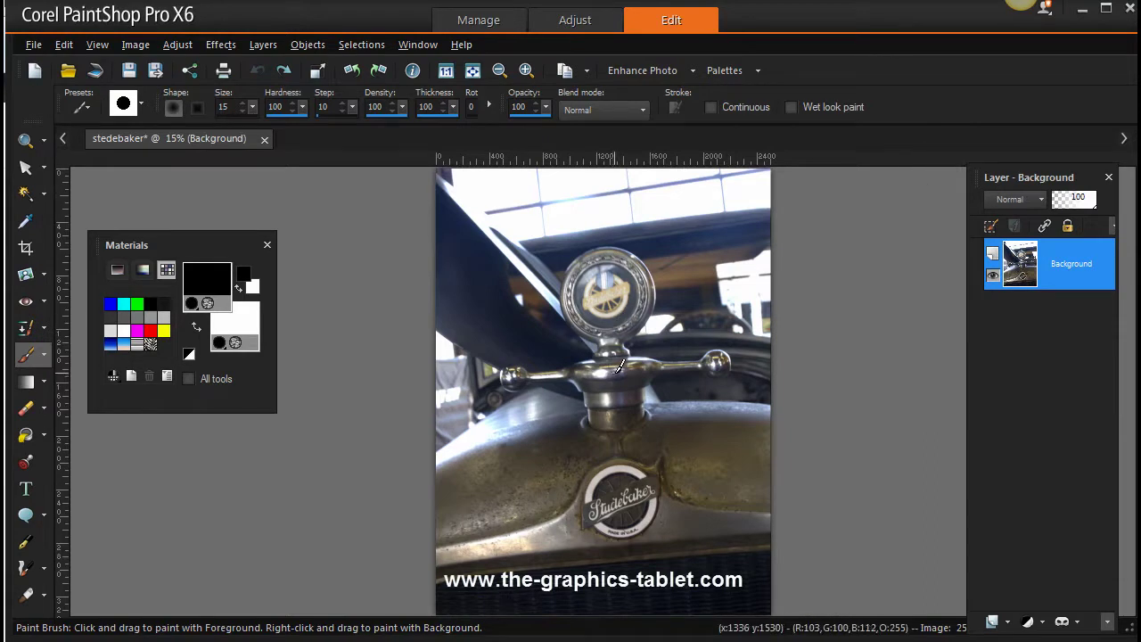
Step: Zoom in twice on the radiator cap emblem, then zoom back out to the wider photo
click(25, 140)
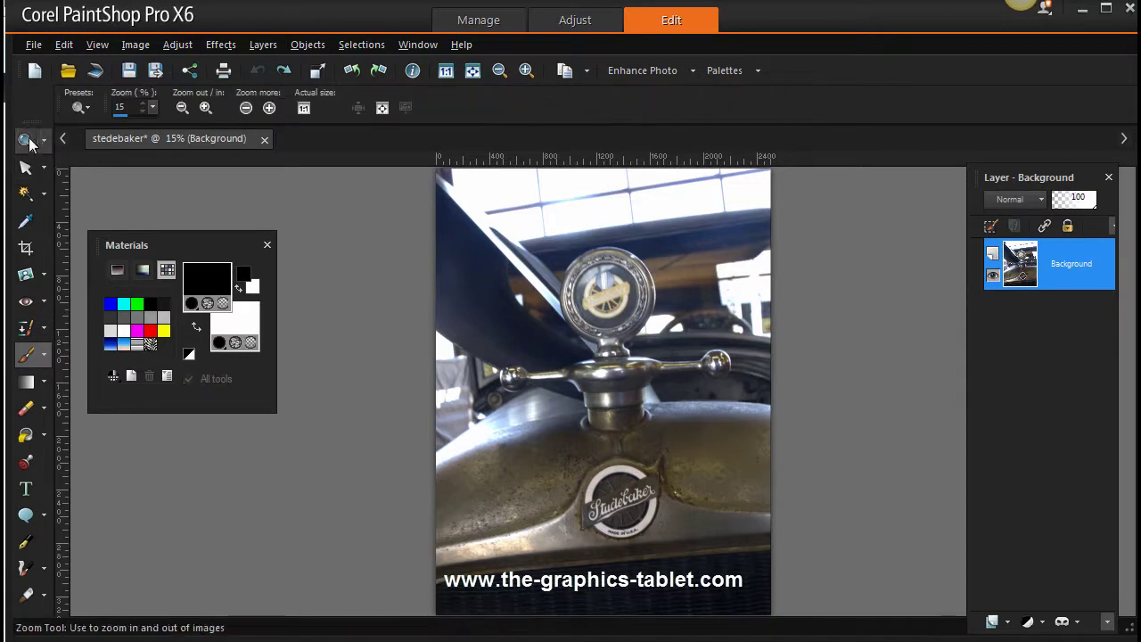
click(611, 296)
click(610, 296)
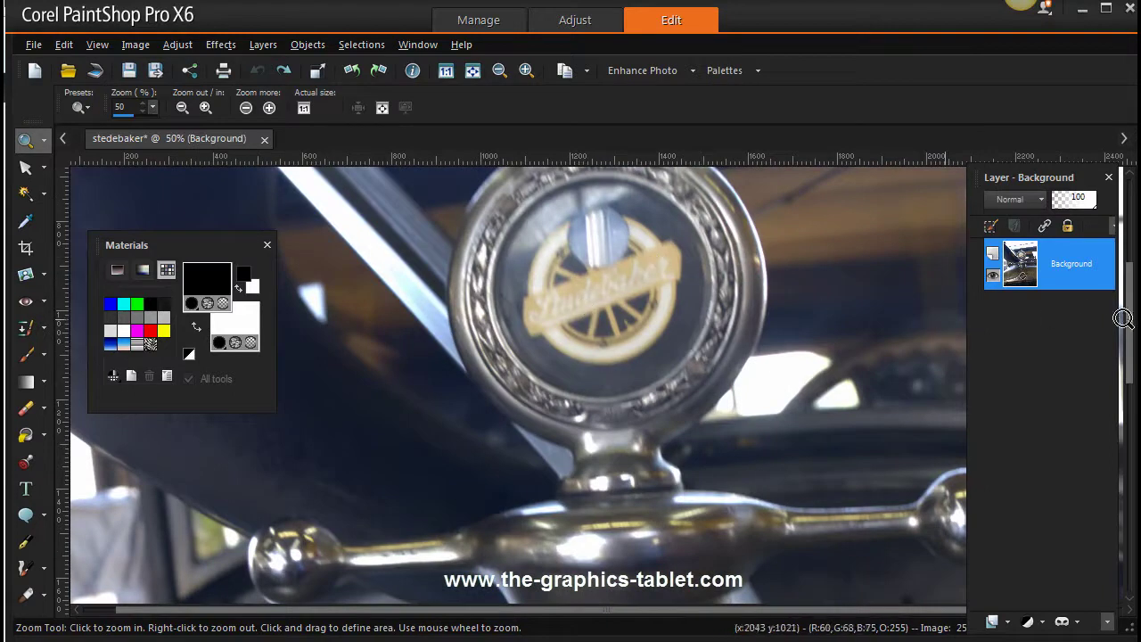
mouse_move(1131, 332)
mouse_down()
mouse_move(1130, 454)
mouse_move(1130, 335)
mouse_up()
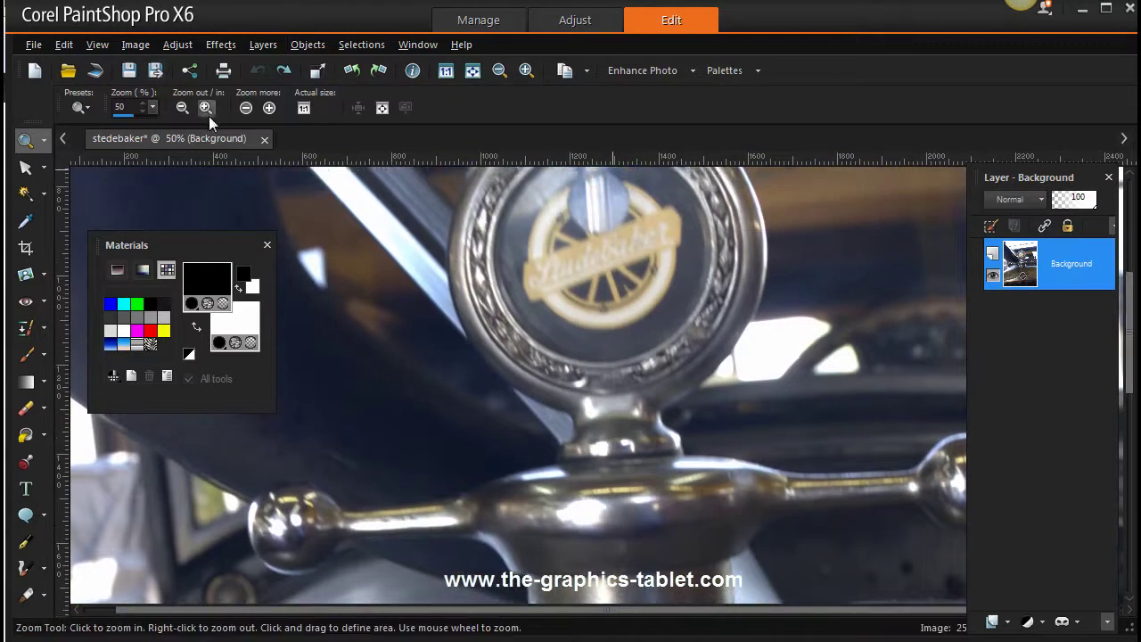
click(182, 108)
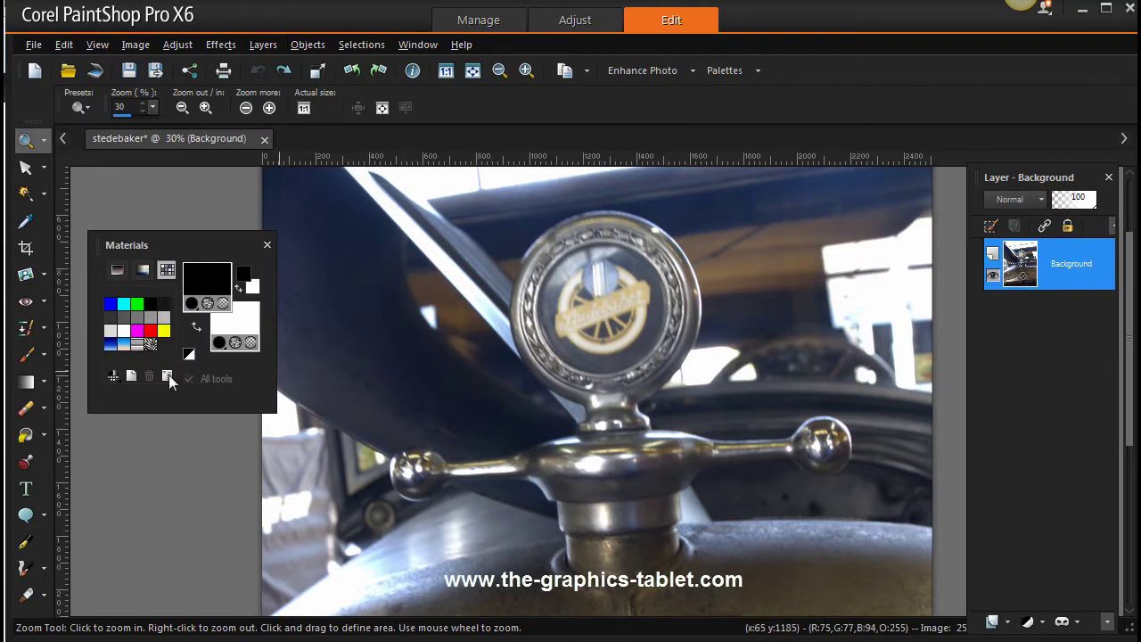
Step: Straighten the photo by aligning the guide with the crossbar's right and left knobs
click(26, 273)
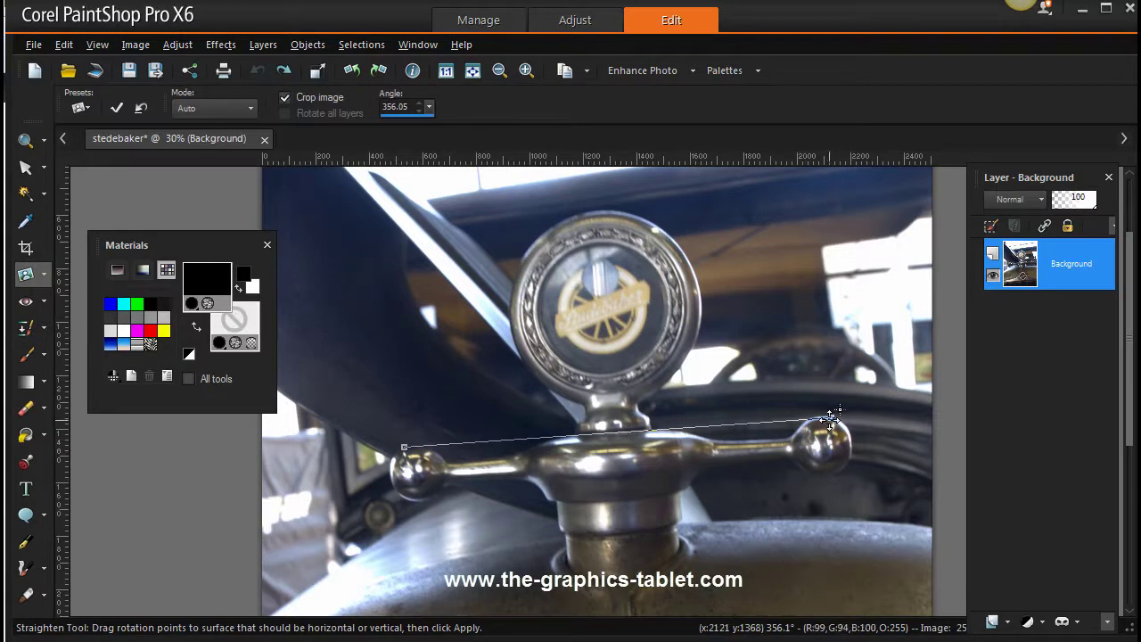
mouse_move(831, 418)
mouse_down()
mouse_move(830, 390)
mouse_move(838, 416)
mouse_up()
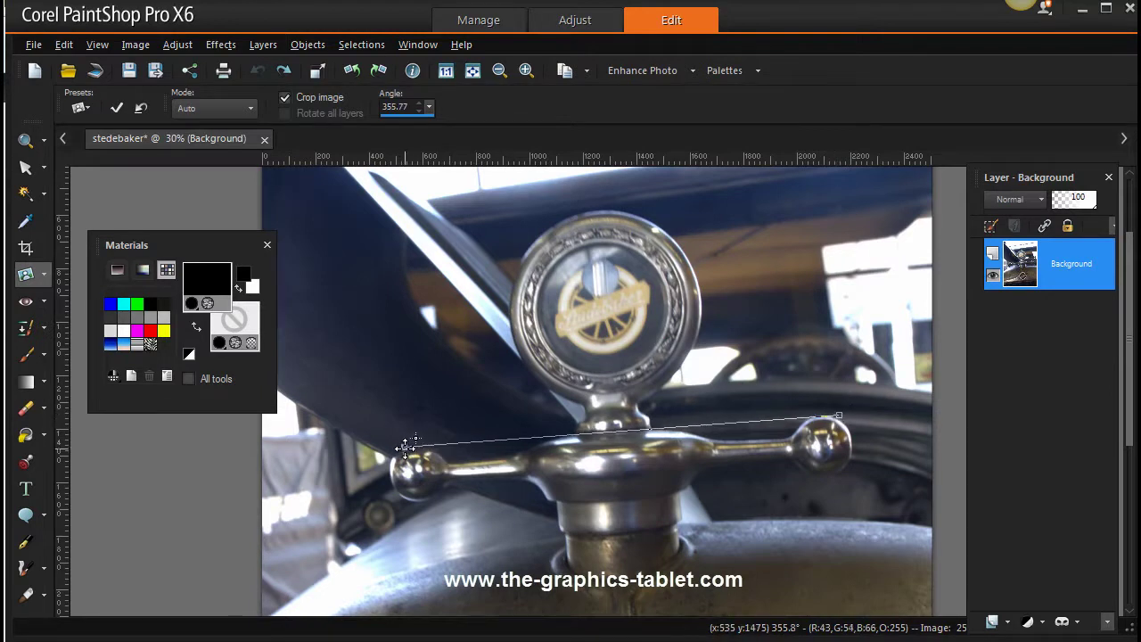
mouse_move(400, 446)
mouse_down()
mouse_move(369, 439)
mouse_move(367, 450)
mouse_up()
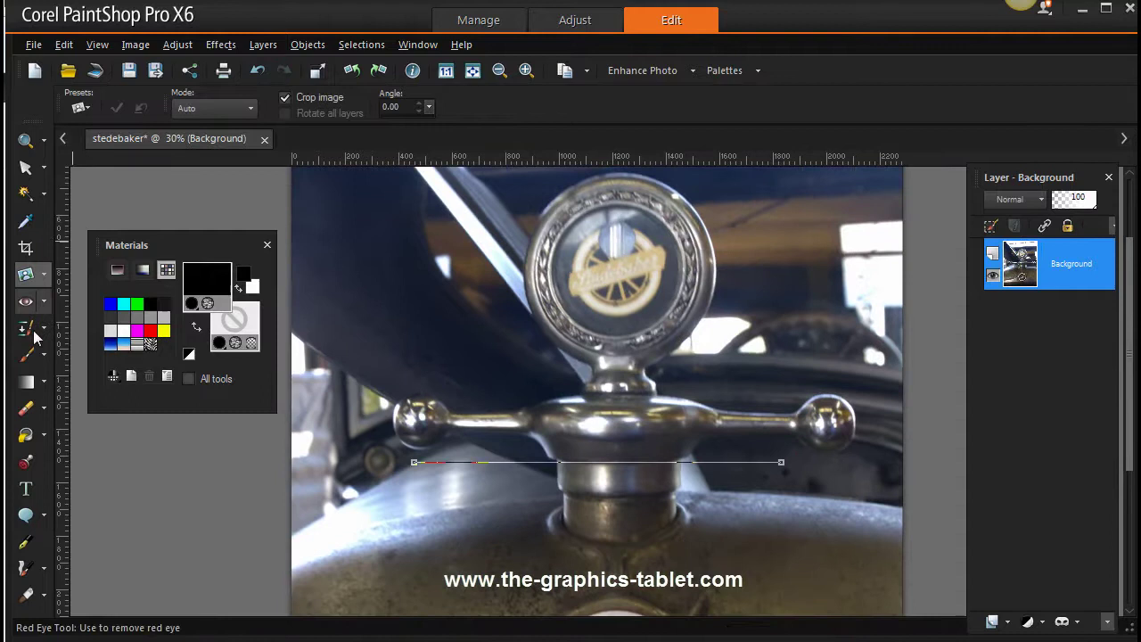
click(25, 357)
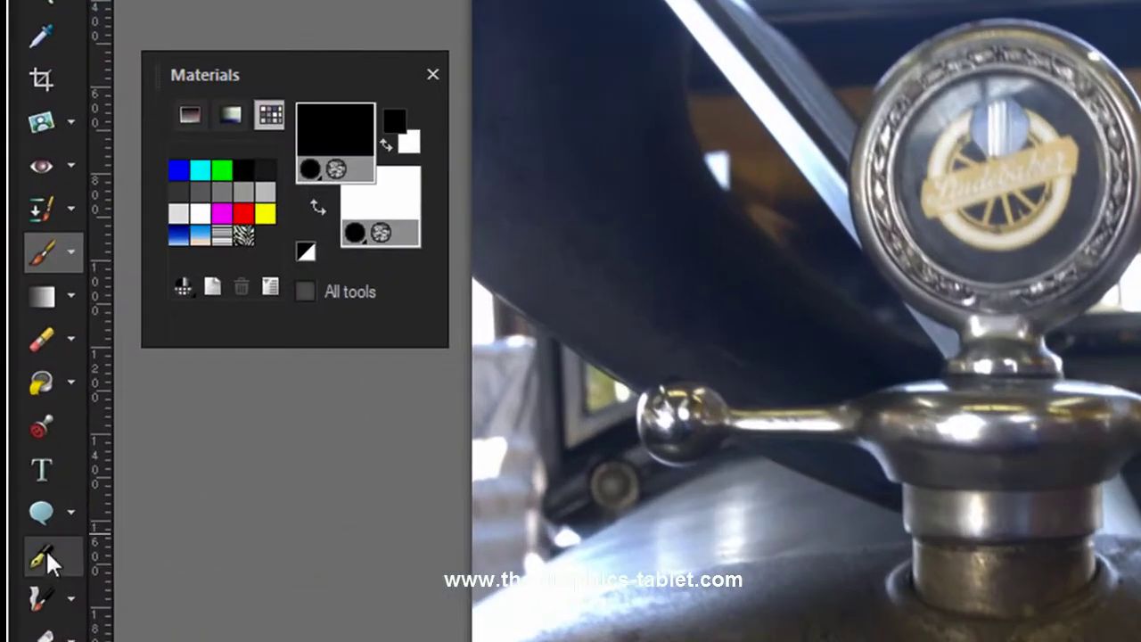
Step: Set the Pen tool to a transparent fill and Point-to-Point Bezier Curves mode
click(45, 550)
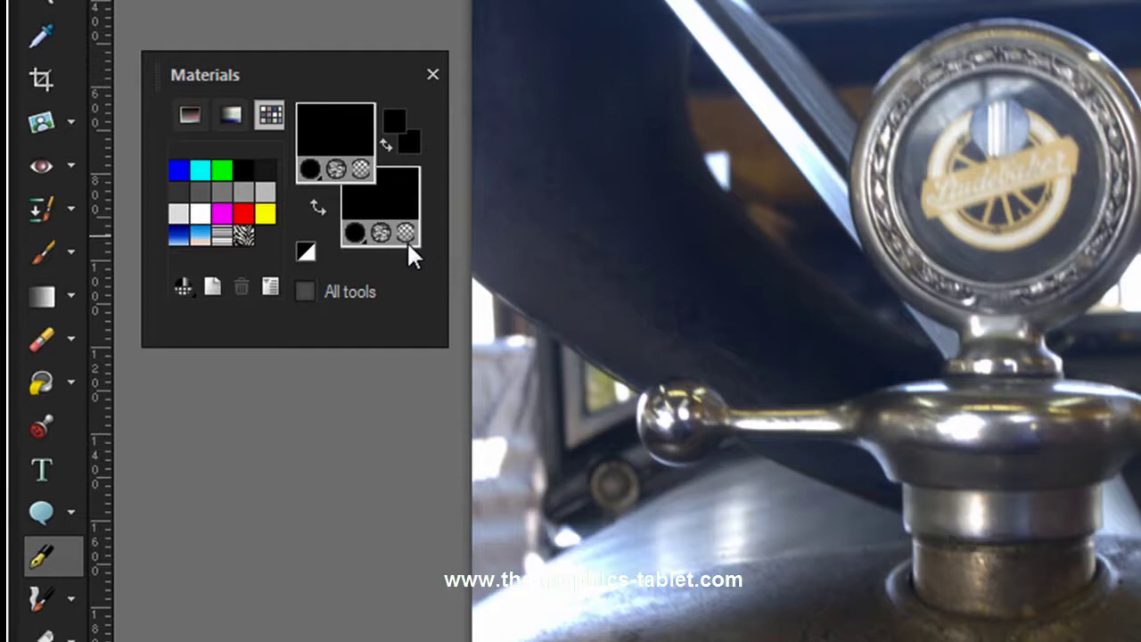
click(404, 235)
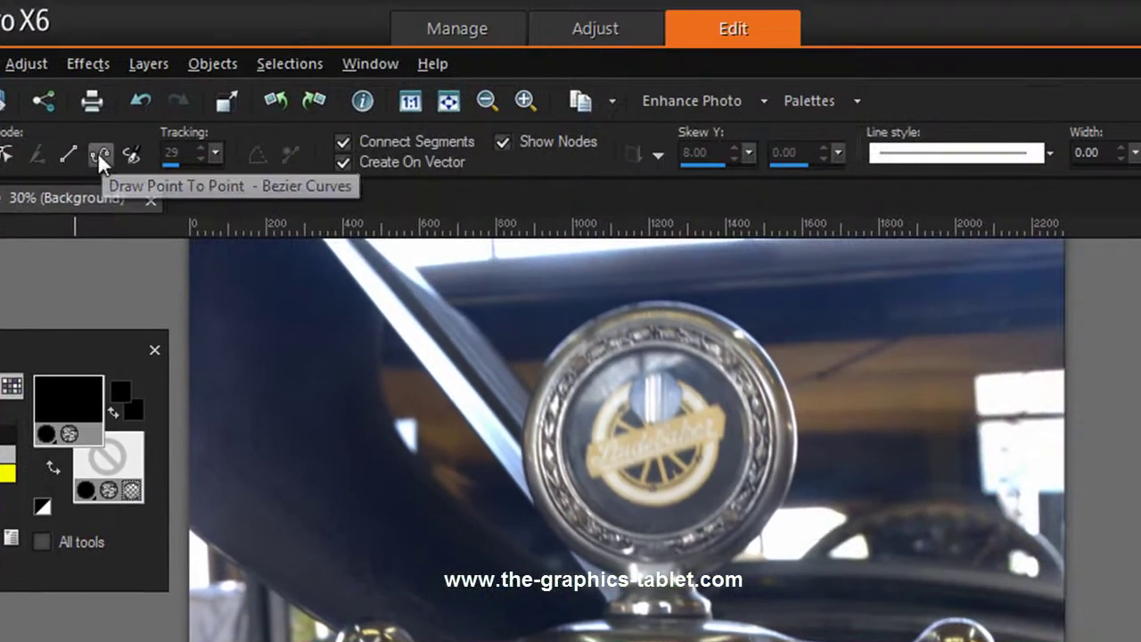
click(99, 157)
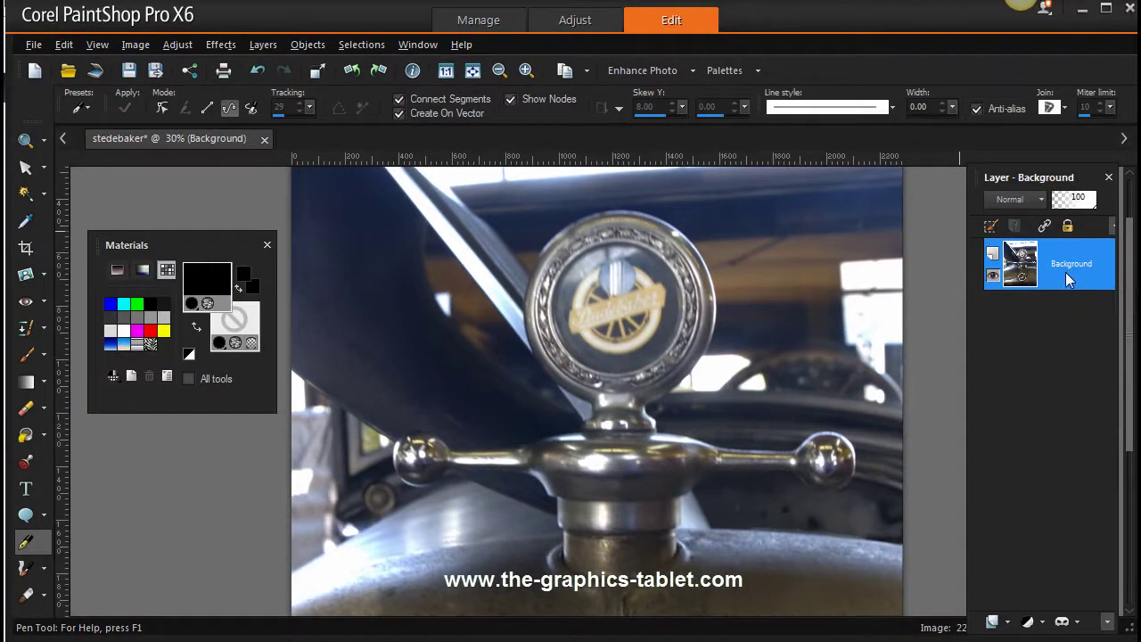
Step: Duplicate the Background layer and zoom in closely on the top of the emblem
right_click(1066, 271)
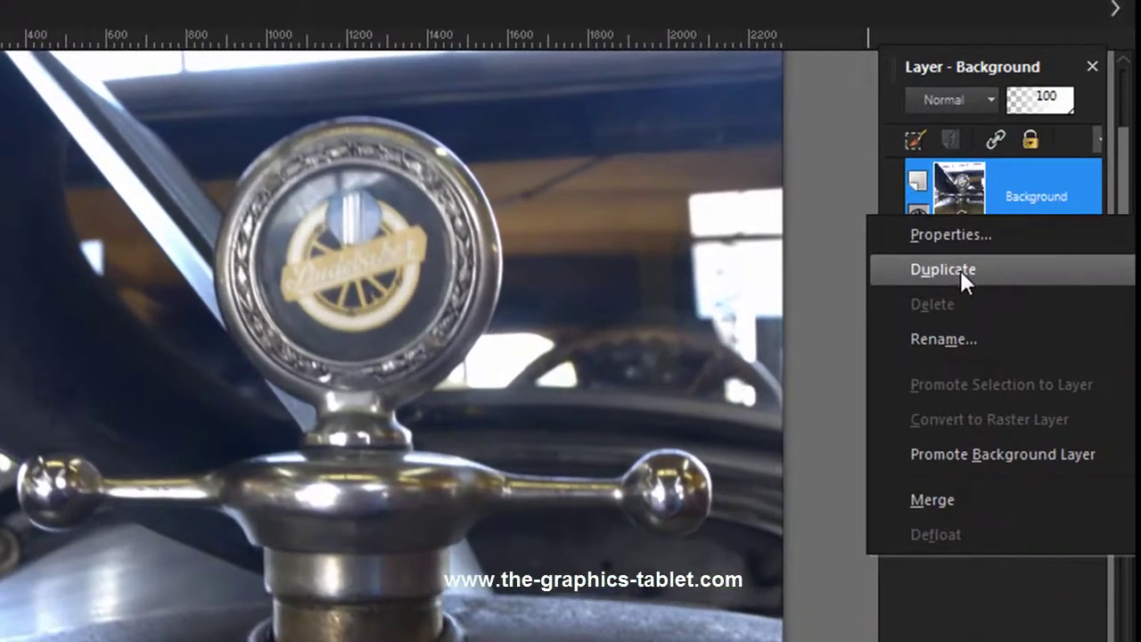
click(976, 267)
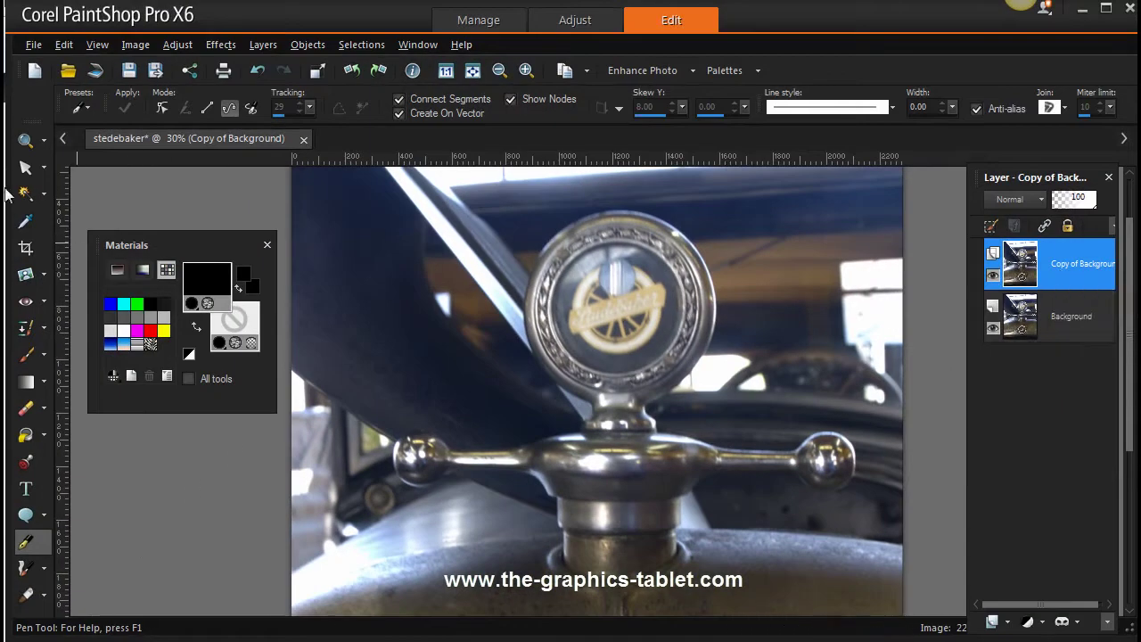
click(25, 140)
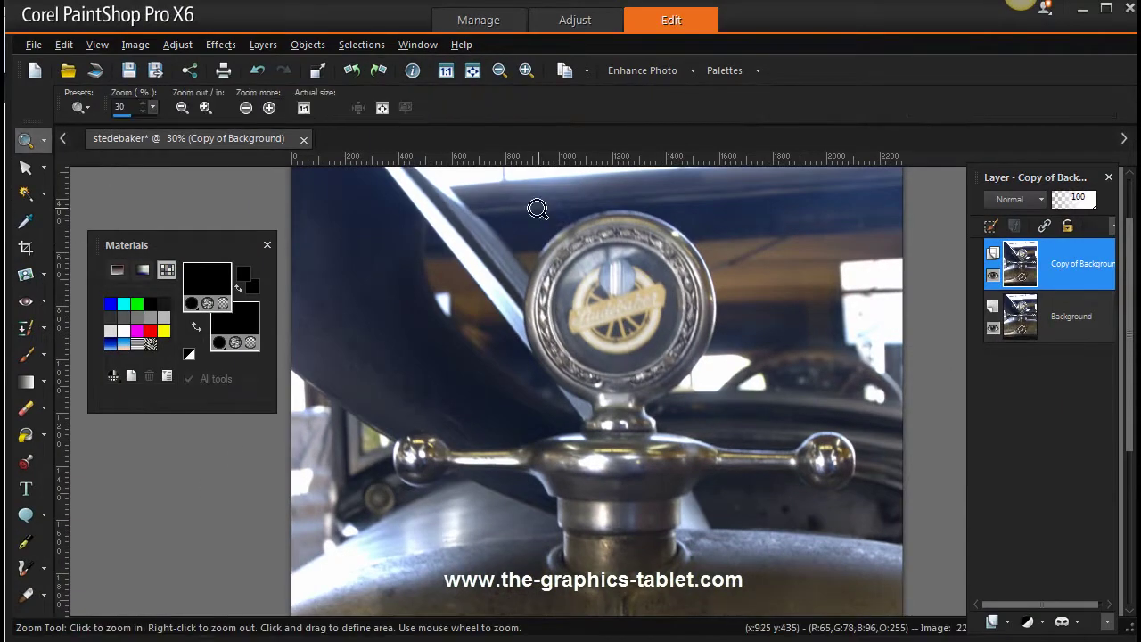
drag(565, 222, 697, 337)
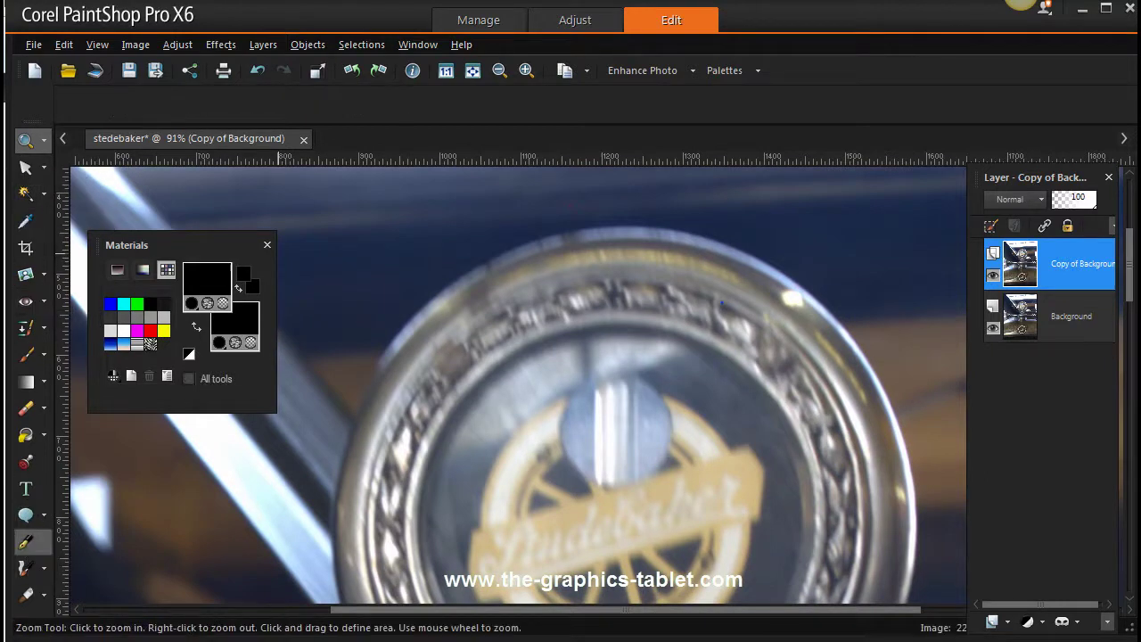
Step: Start a Bezier outline at the emblem's top and trace down its left rim to the neck base
click(25, 541)
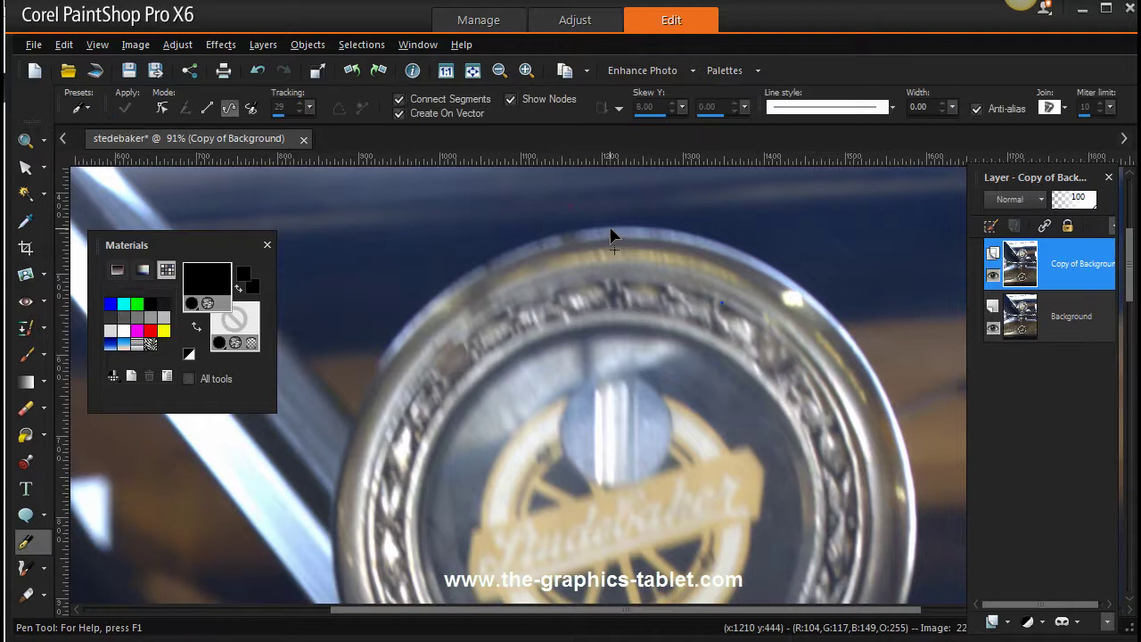
click(610, 230)
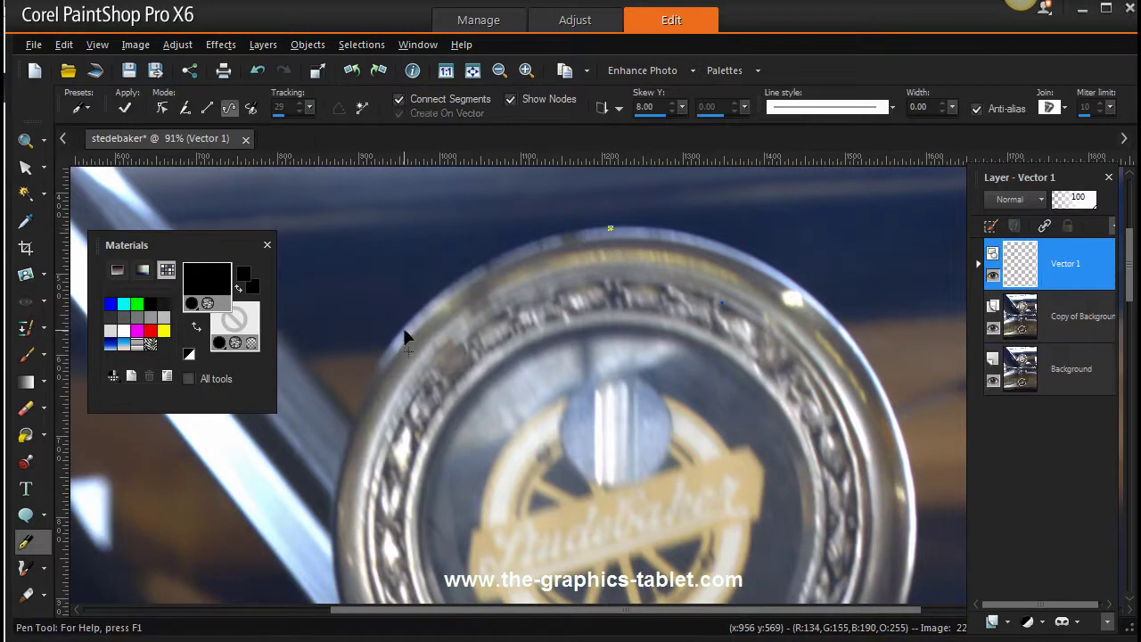
drag(404, 331, 345, 421)
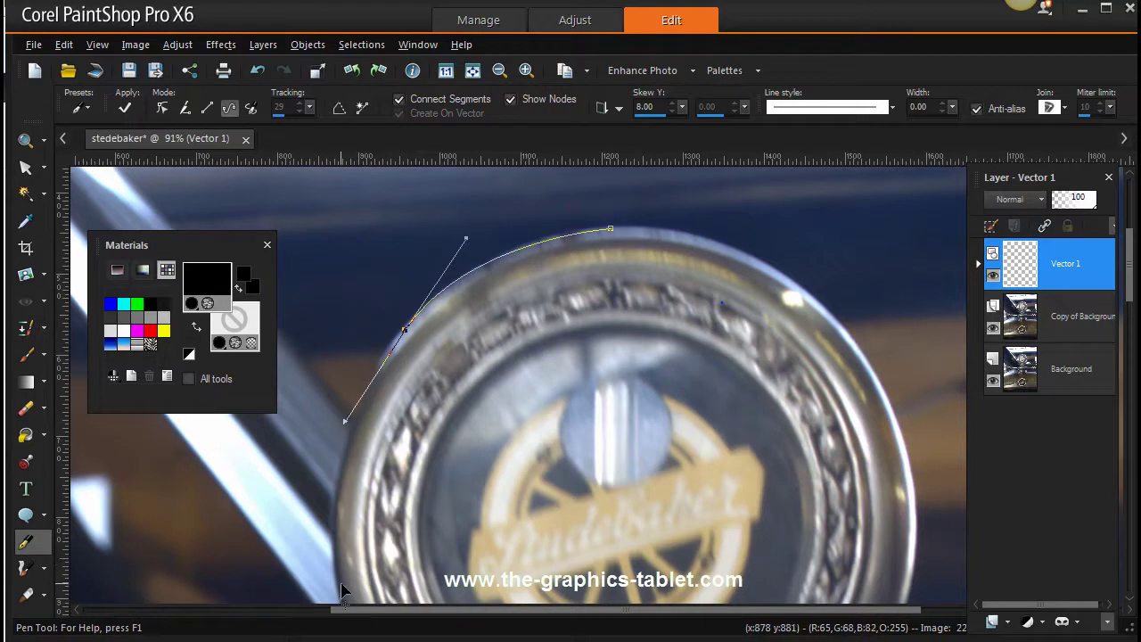
drag(338, 593, 353, 539)
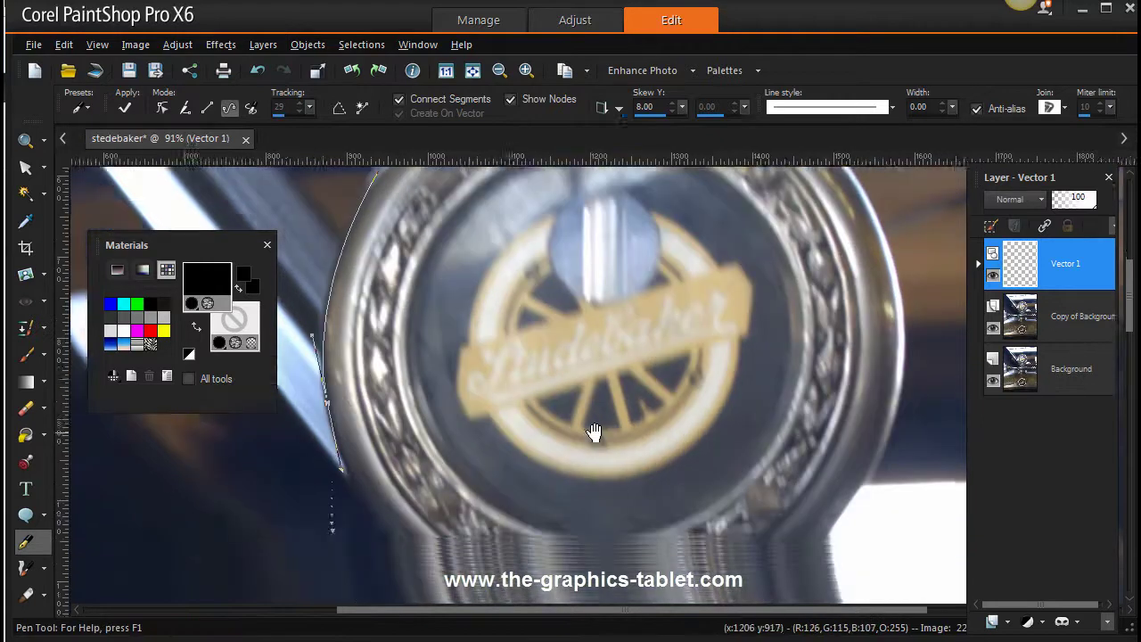
mouse_move(608, 535)
mouse_down()
mouse_move(642, 262)
mouse_move(642, 301)
mouse_up()
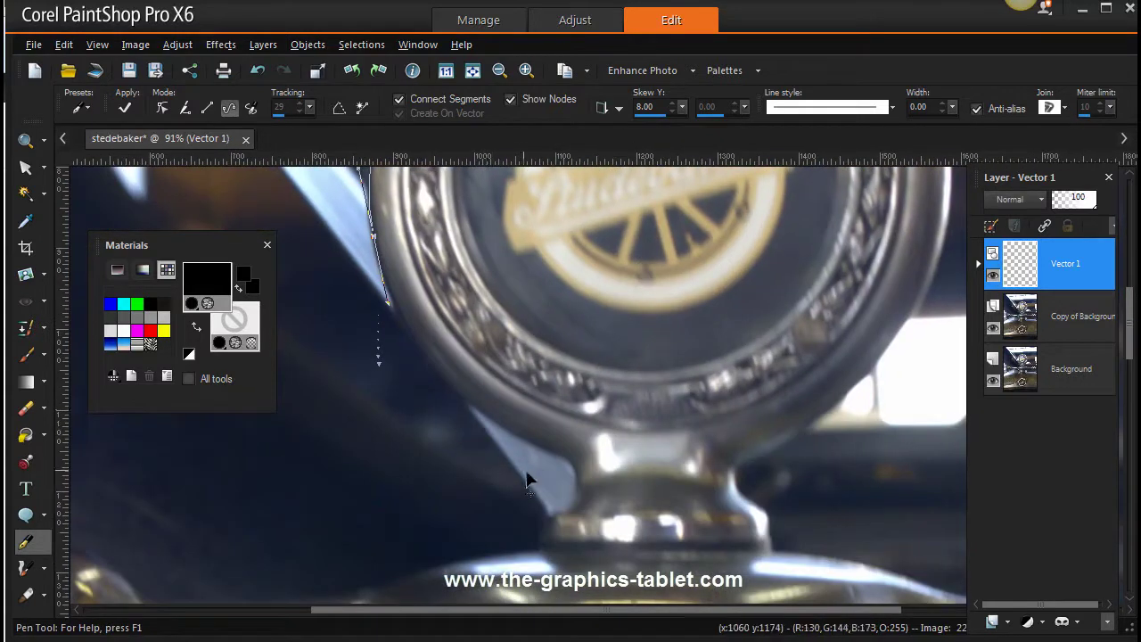
drag(465, 398, 496, 415)
mouse_move(565, 456)
mouse_down()
mouse_move(597, 463)
mouse_move(574, 501)
mouse_move(540, 523)
mouse_move(538, 547)
mouse_up()
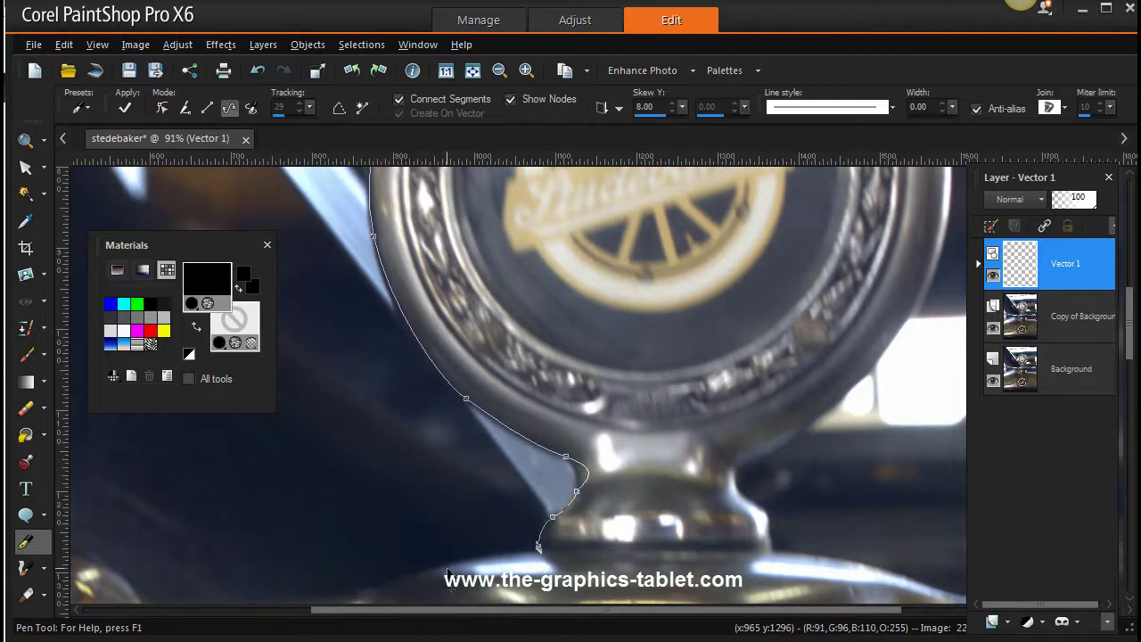
drag(440, 567, 428, 577)
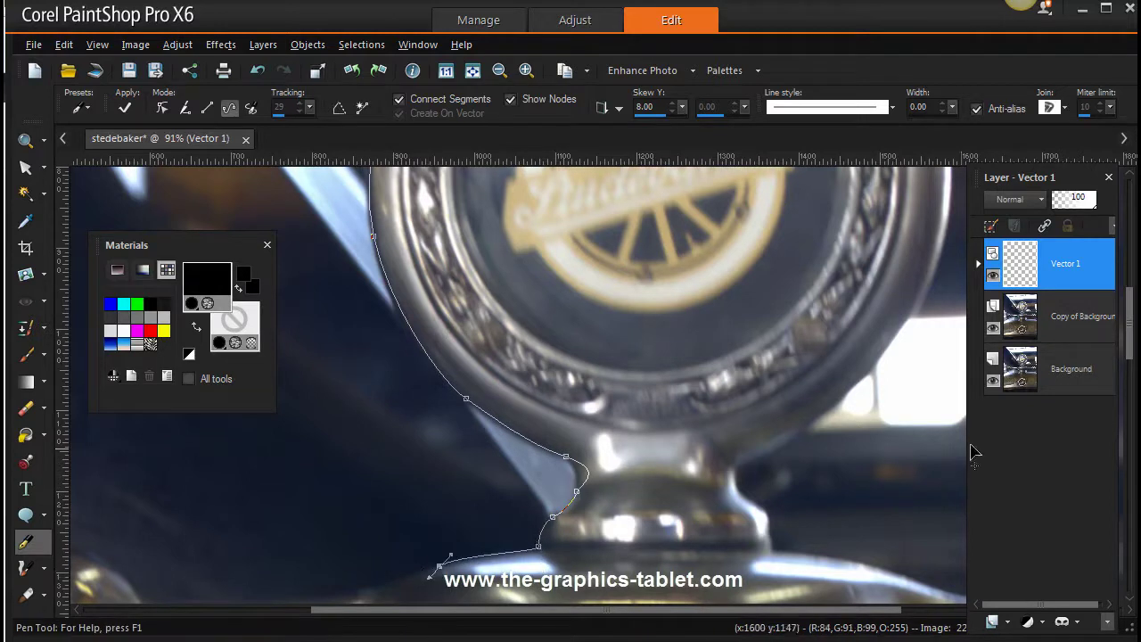
Step: Trace the outline along the top of the crossbar's left arm and over the left knob
drag(477, 519, 669, 383)
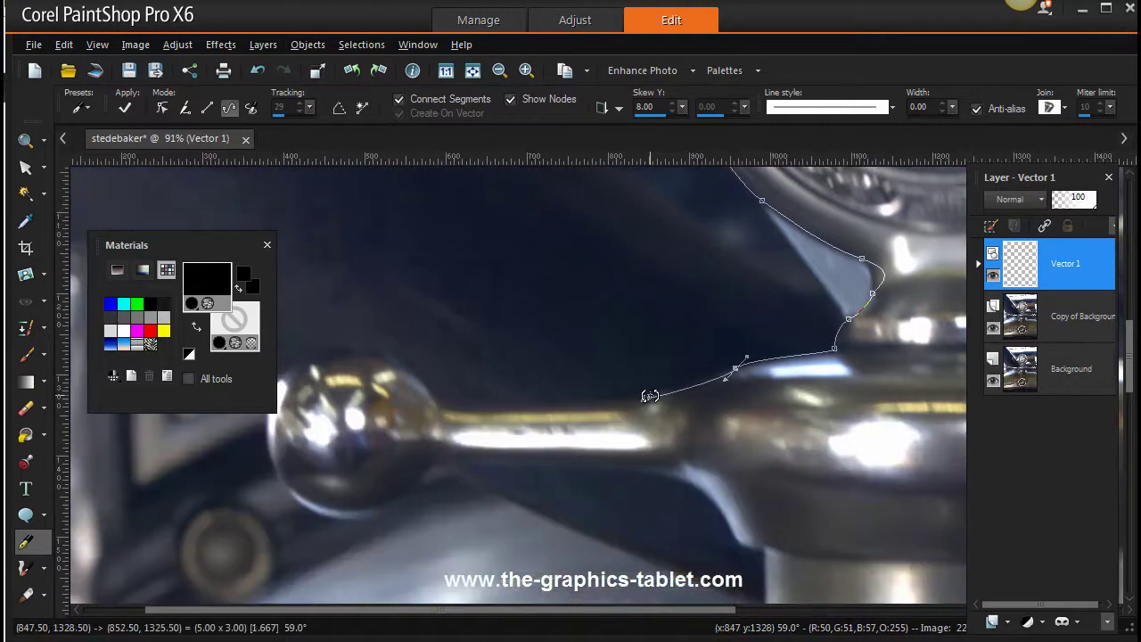
drag(647, 399, 635, 409)
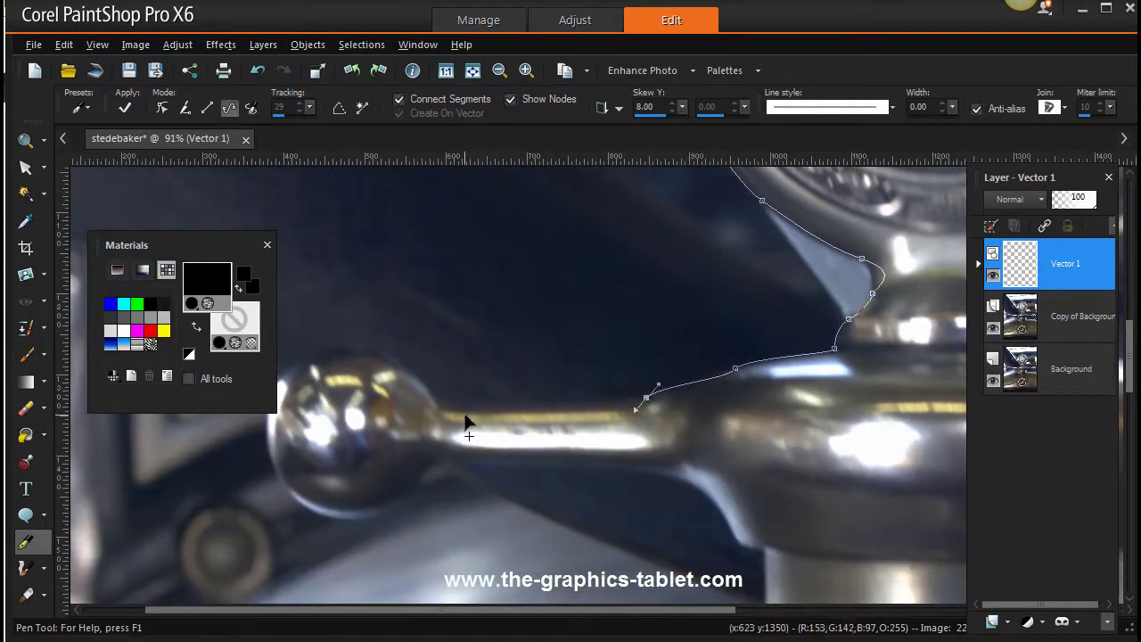
drag(465, 404, 411, 396)
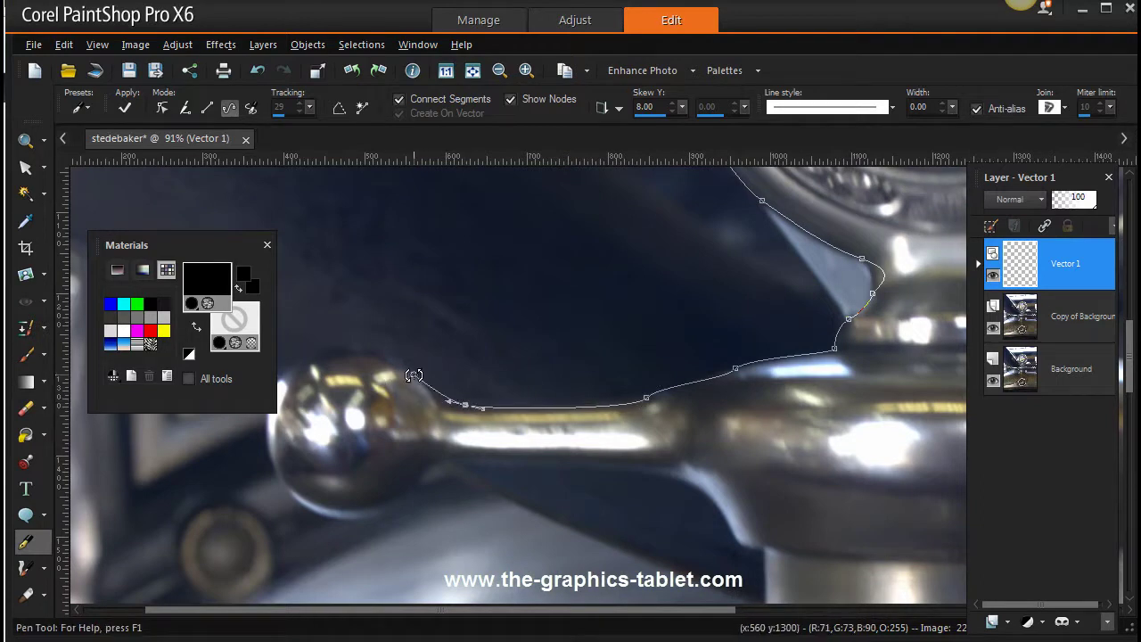
drag(414, 374, 385, 340)
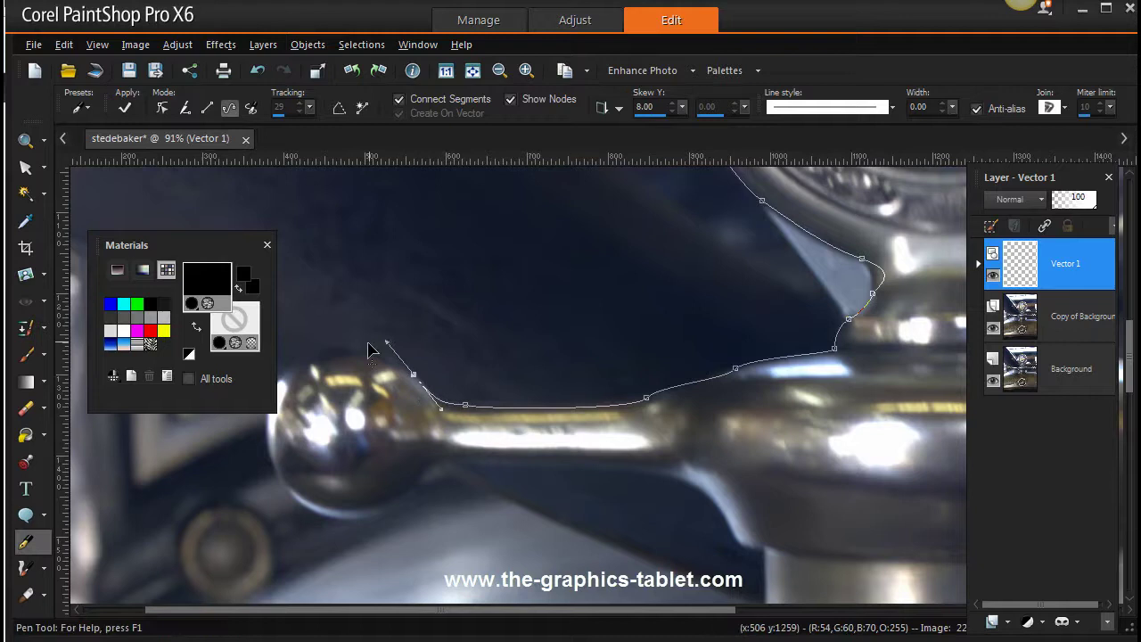
drag(330, 348, 301, 383)
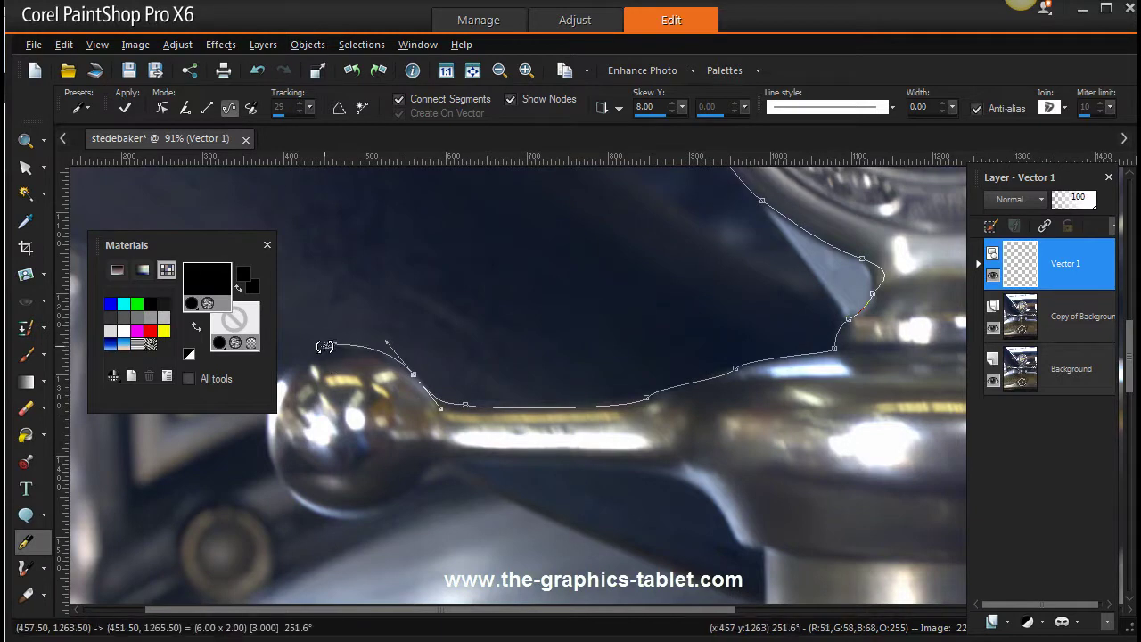
drag(229, 250, 168, 171)
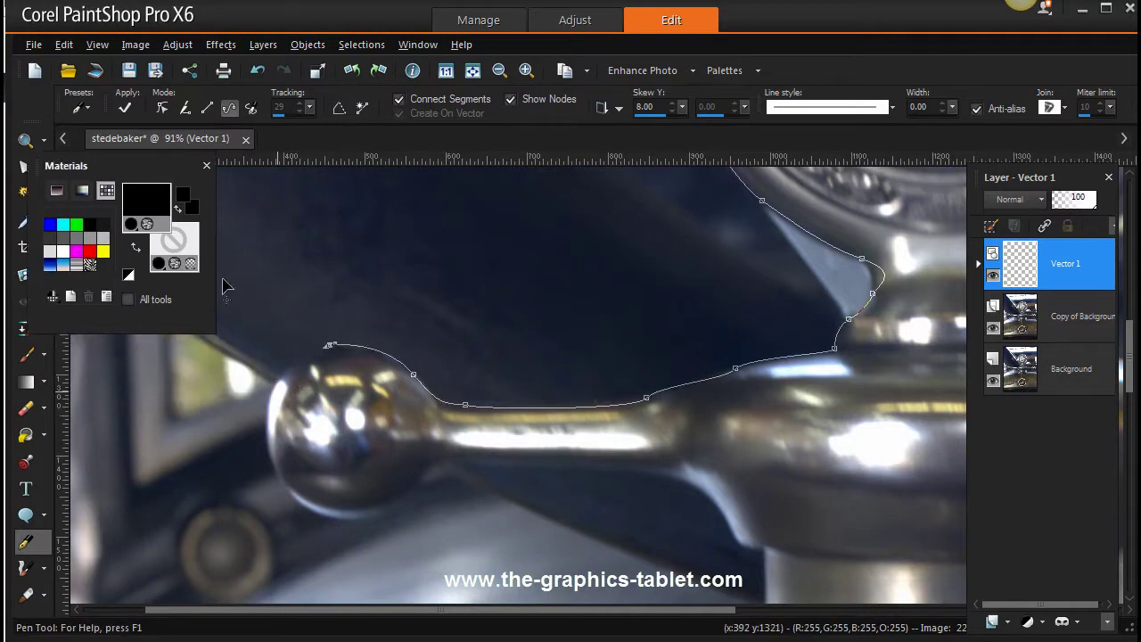
drag(269, 419, 272, 474)
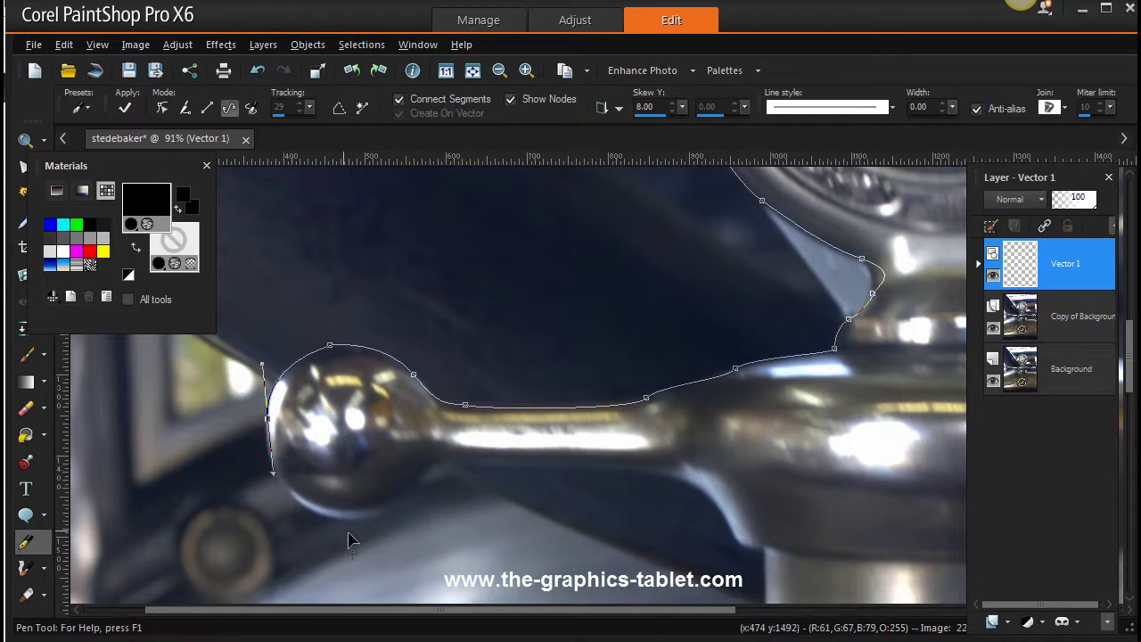
Step: Continue the outline under the left knob and along the left arm's underside to the neck
drag(348, 515, 427, 515)
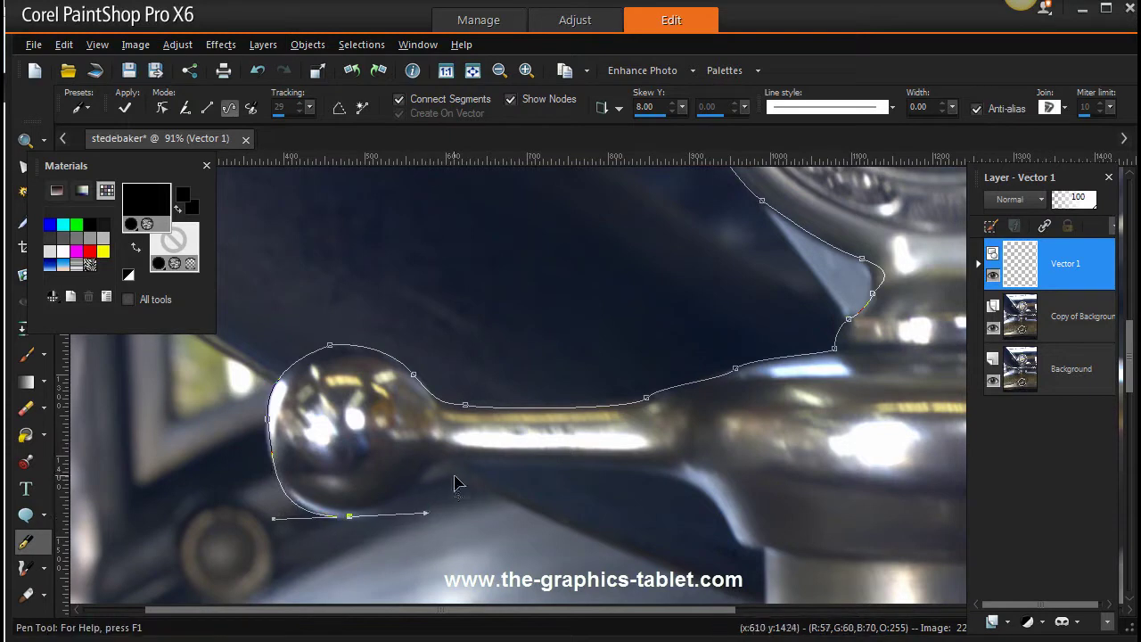
drag(452, 461, 510, 460)
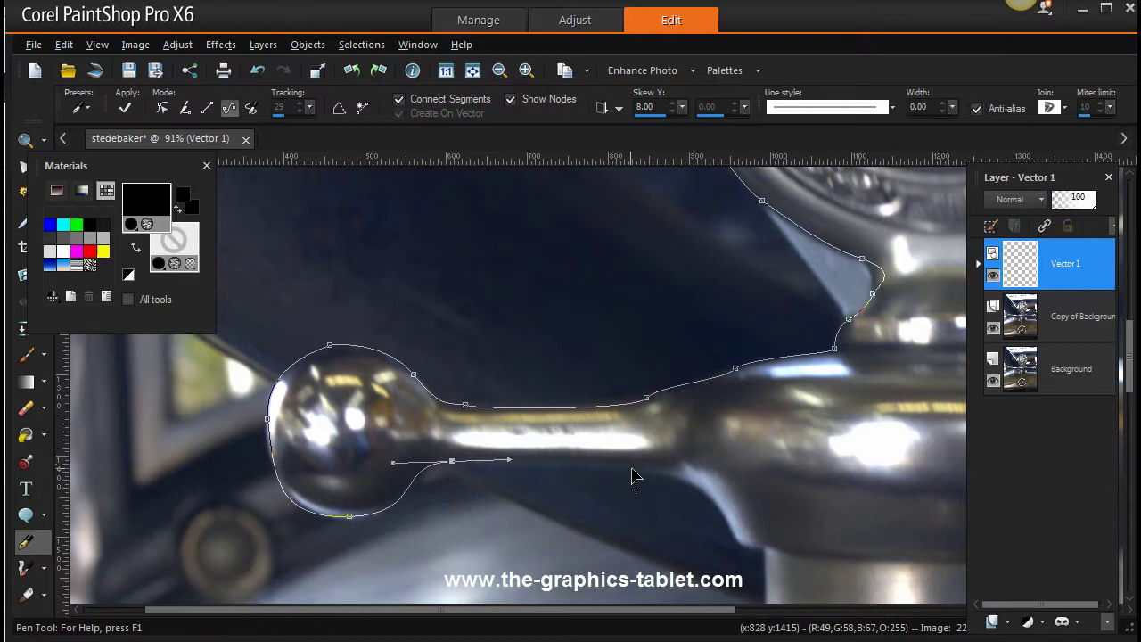
drag(638, 469, 650, 472)
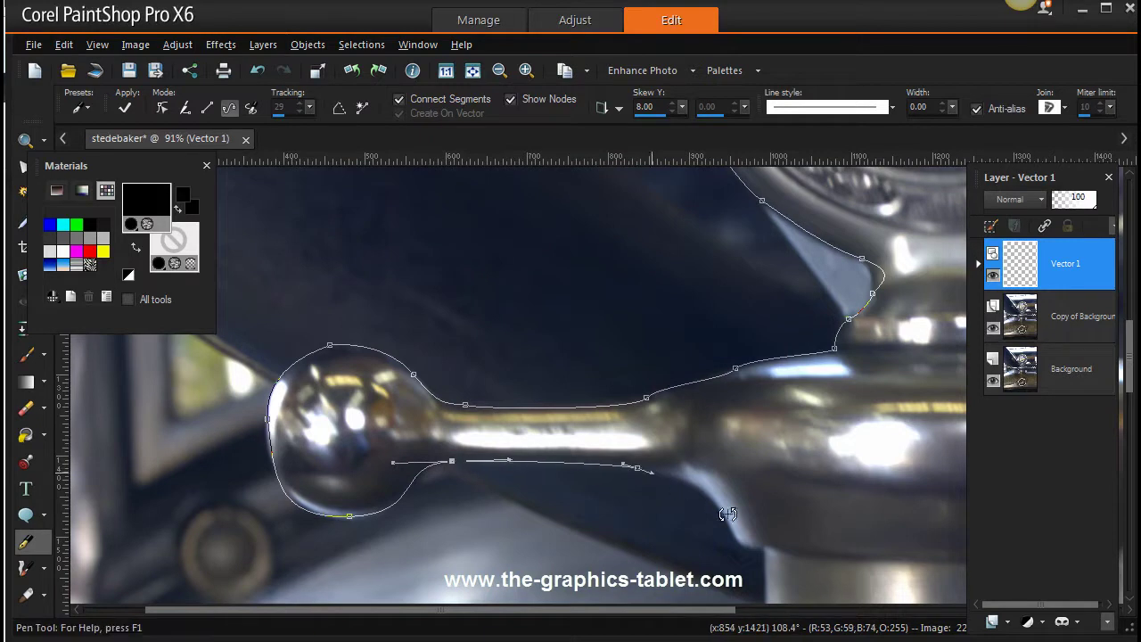
drag(736, 536, 755, 584)
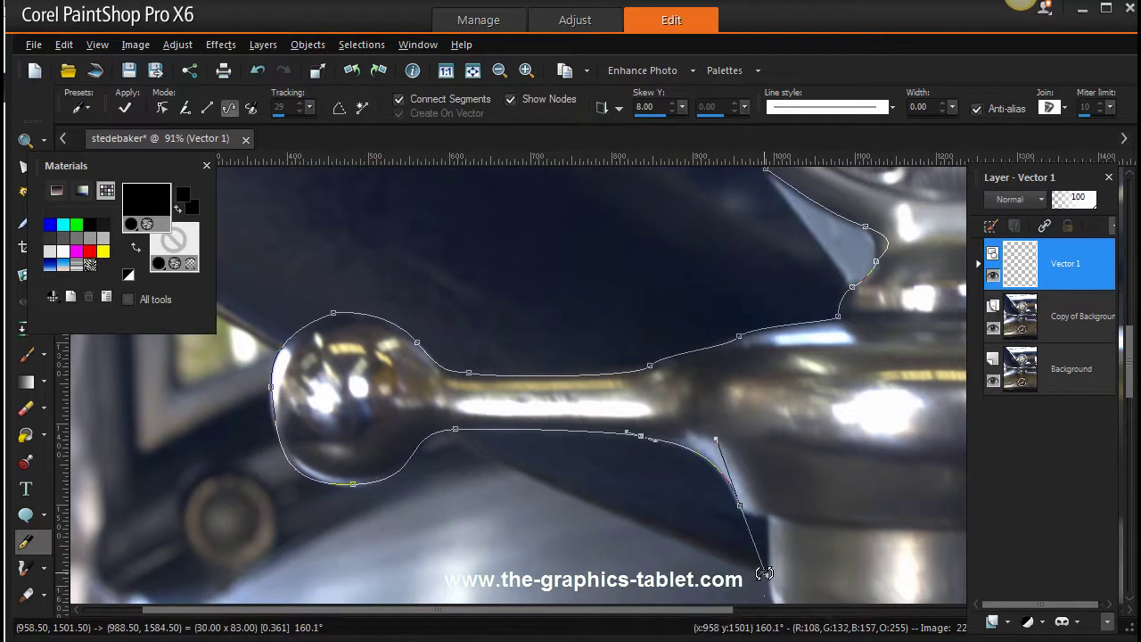
drag(755, 584, 762, 573)
drag(764, 524, 764, 517)
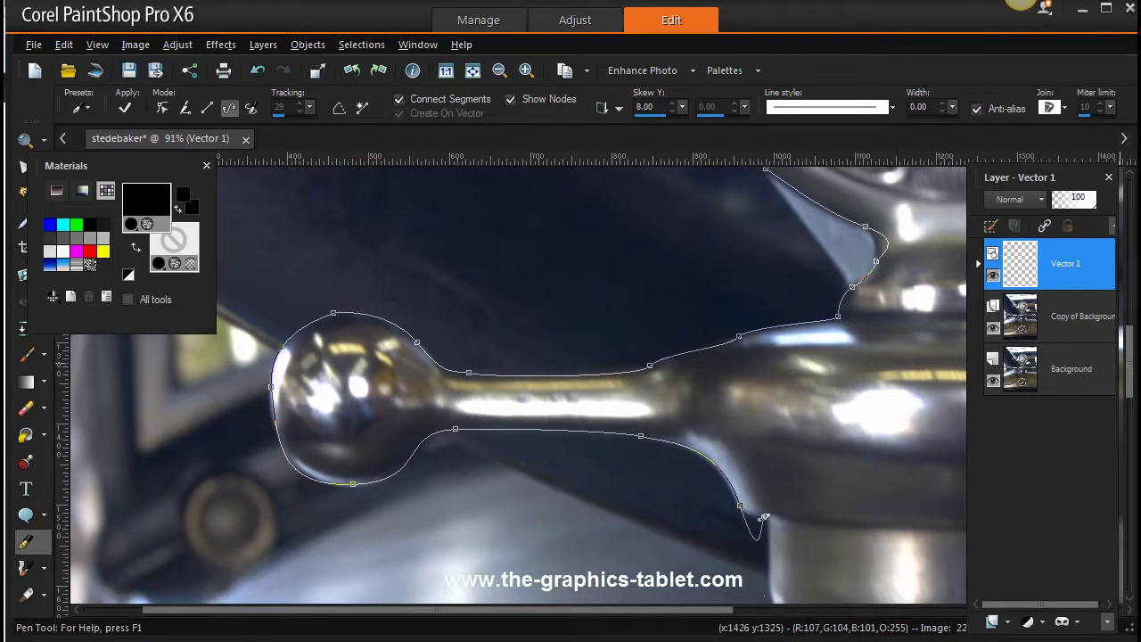
drag(1130, 385, 1130, 414)
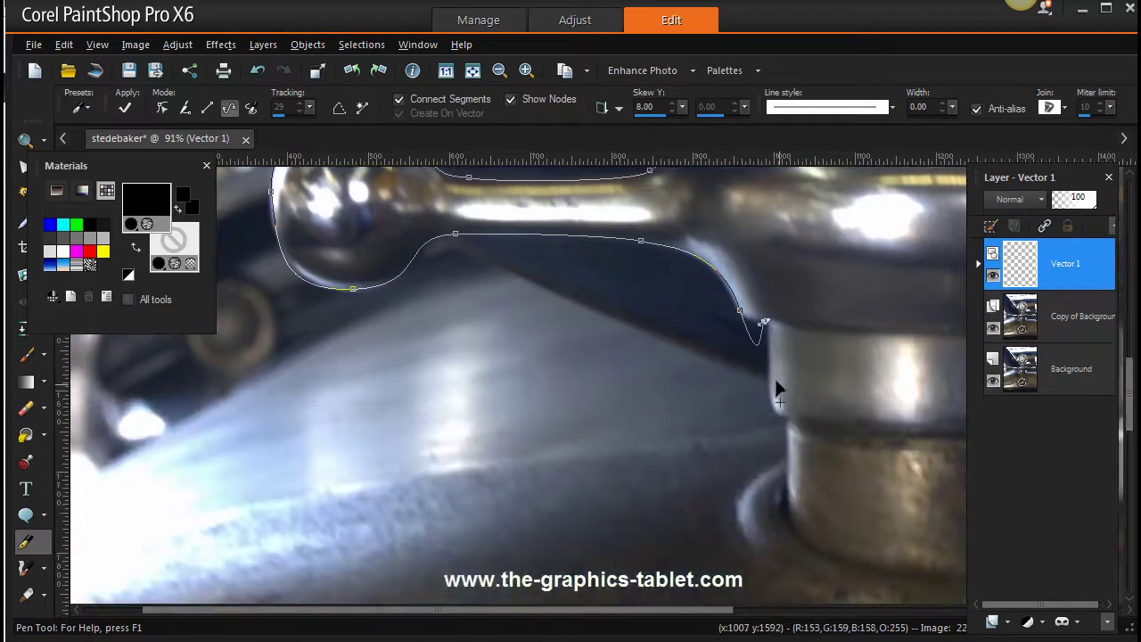
Step: Trace down the neck's left side, across the base rim, and up under the right arm
drag(774, 412, 824, 444)
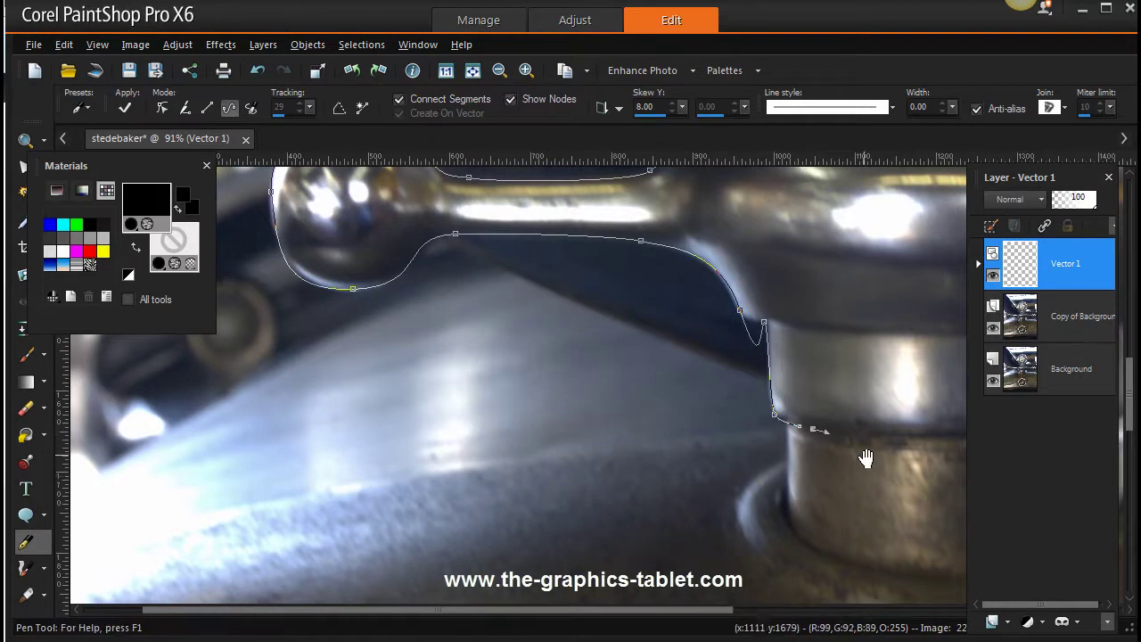
drag(865, 458, 569, 494)
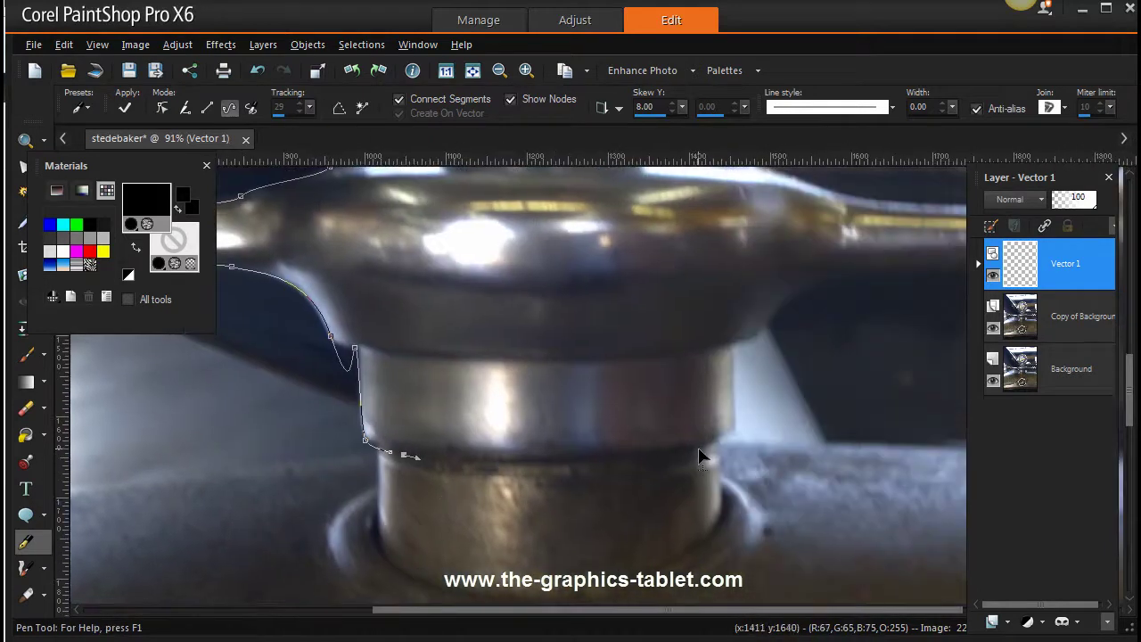
drag(702, 444, 736, 426)
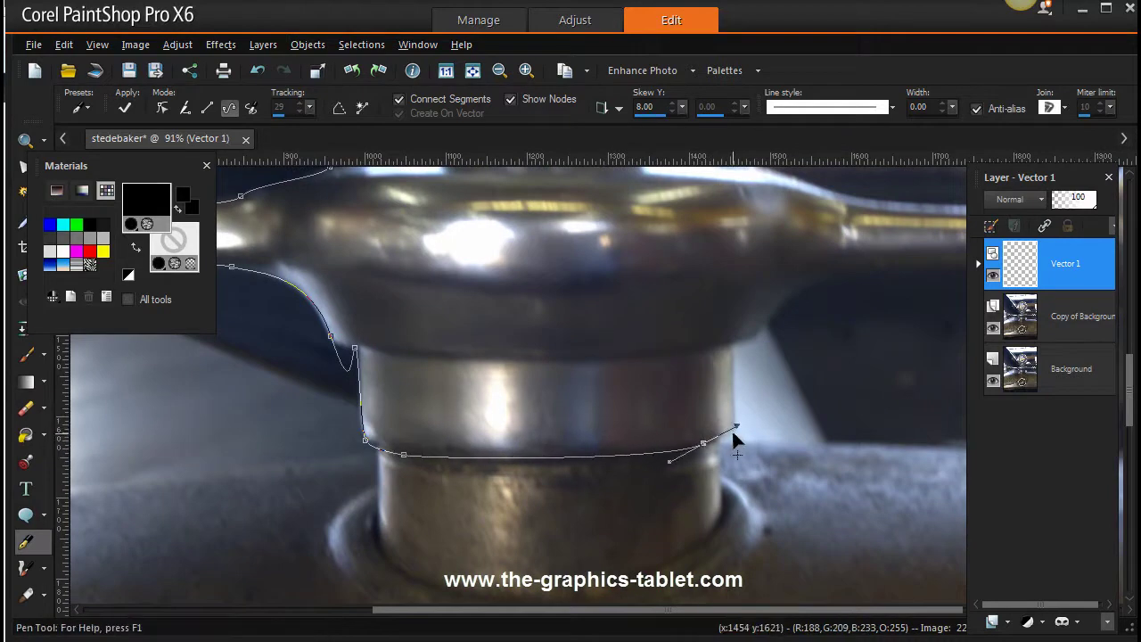
click(732, 434)
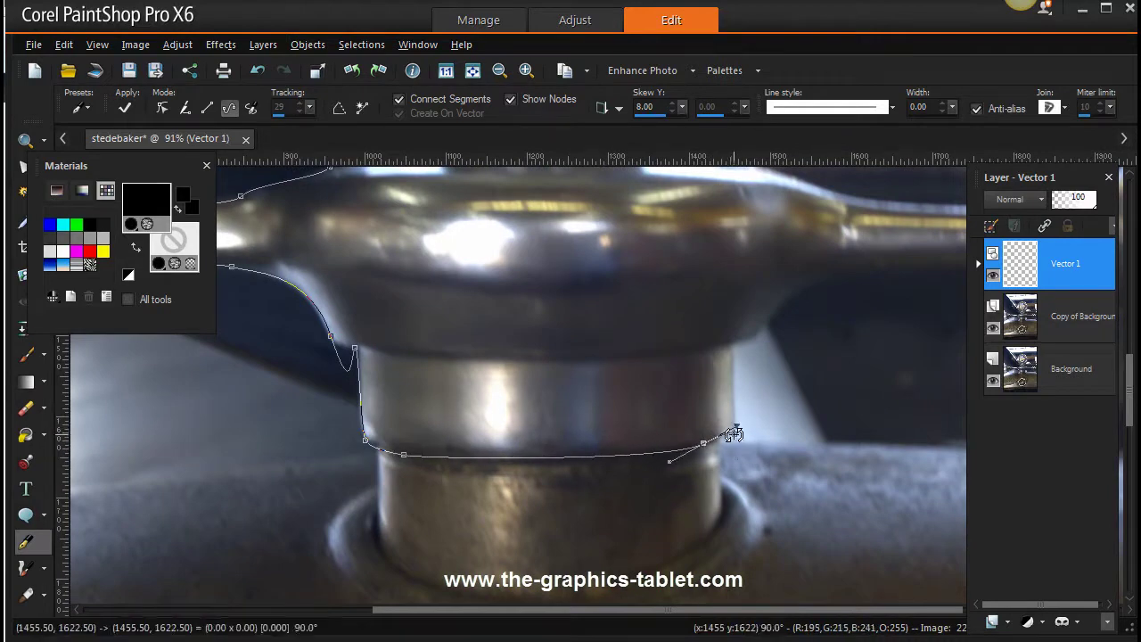
click(732, 347)
drag(731, 346, 785, 290)
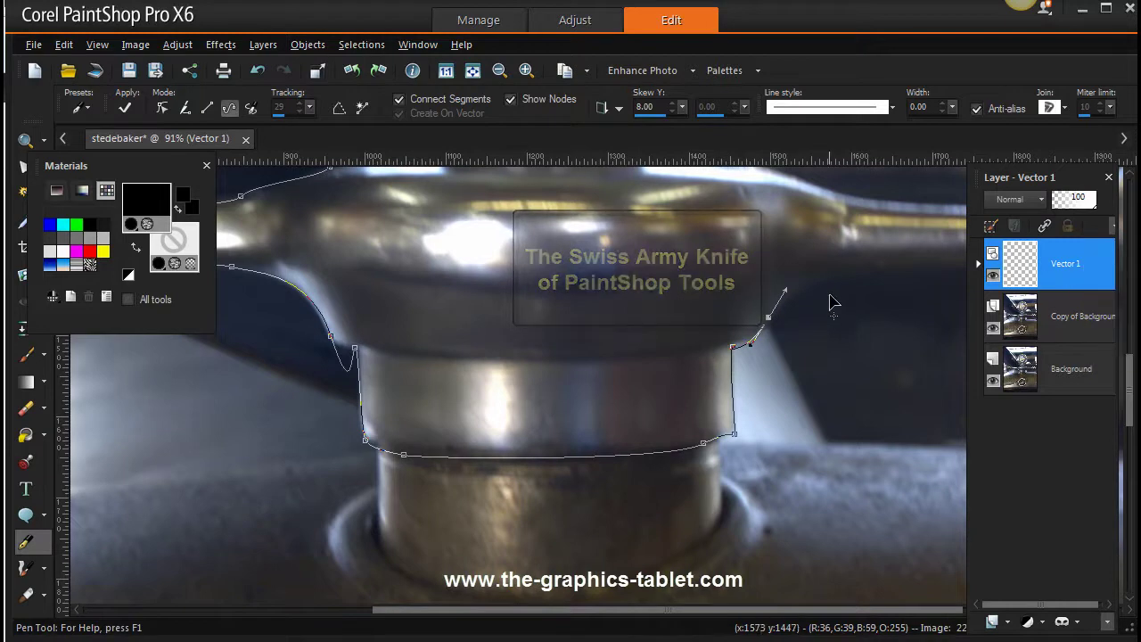
drag(836, 277, 860, 271)
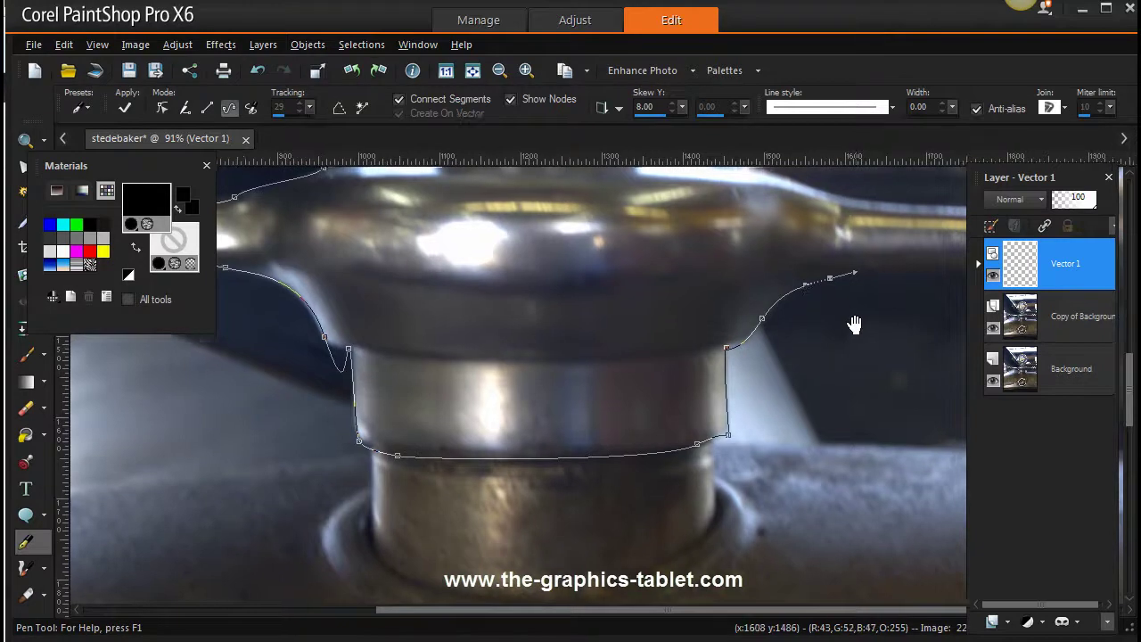
Step: Trace the outline along the right arm and around the ball to where it meets the stem
drag(856, 323, 433, 453)
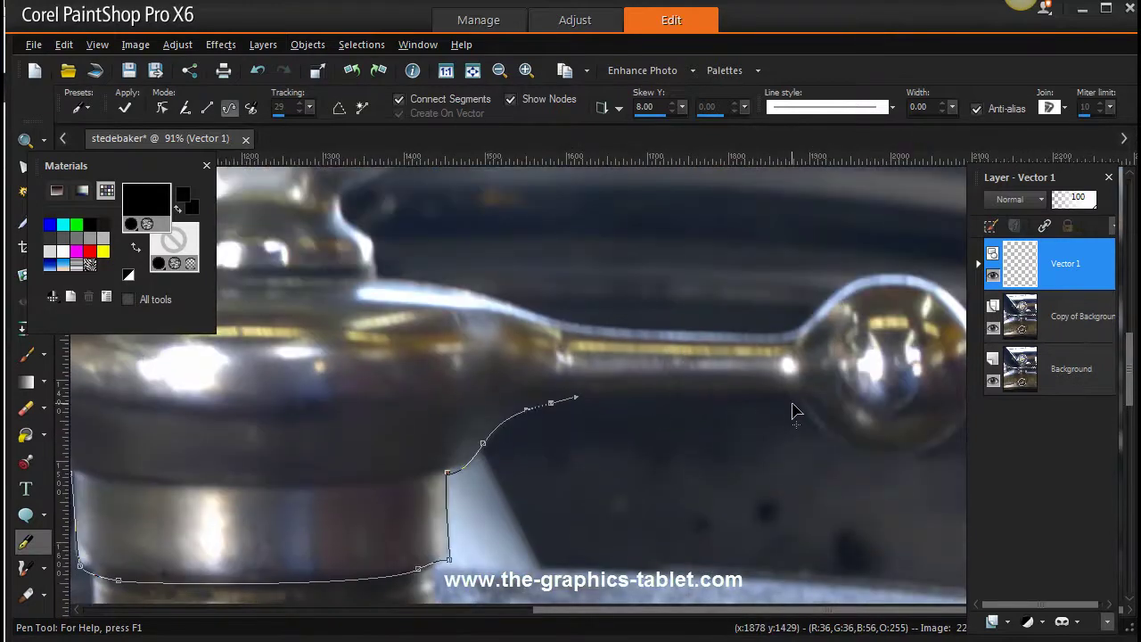
drag(791, 398, 820, 408)
drag(899, 454, 954, 436)
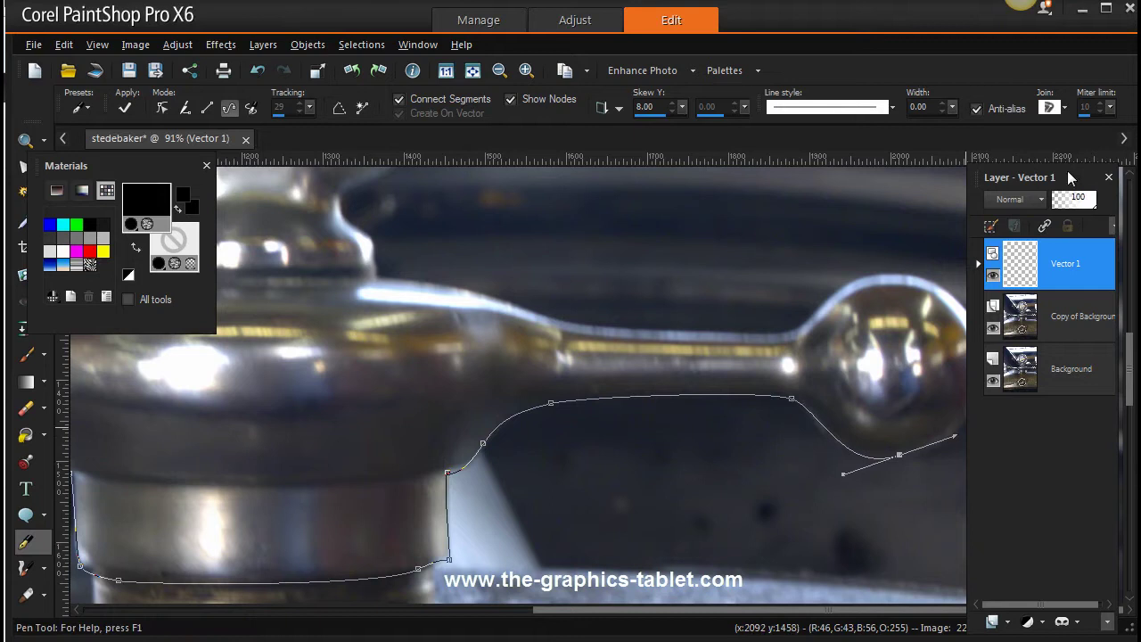
drag(1070, 178, 434, 419)
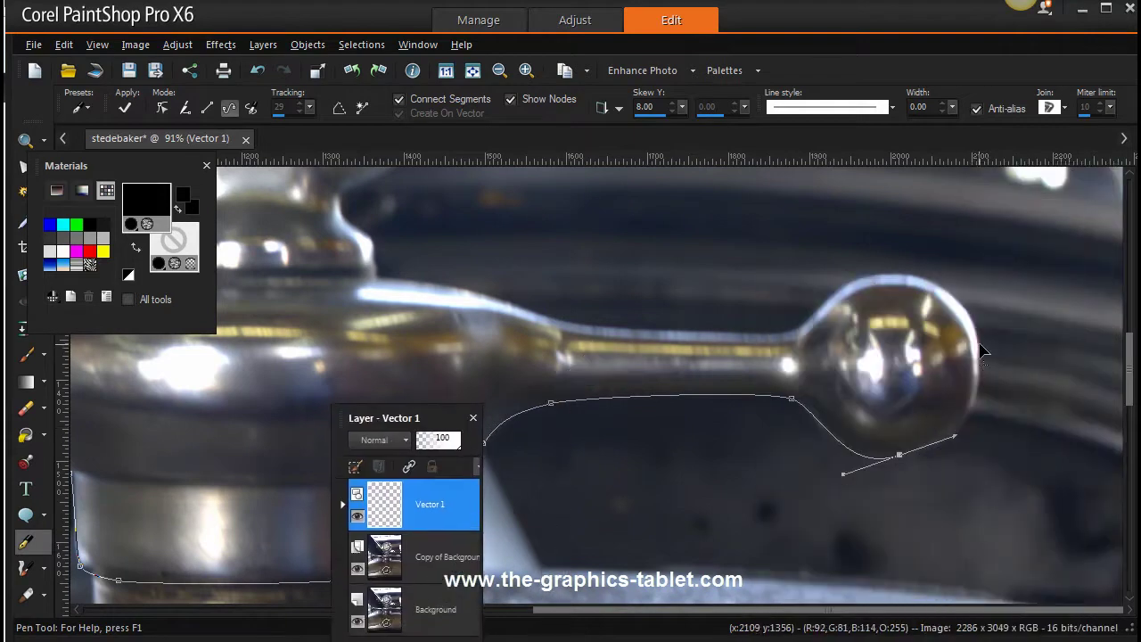
drag(971, 327, 956, 235)
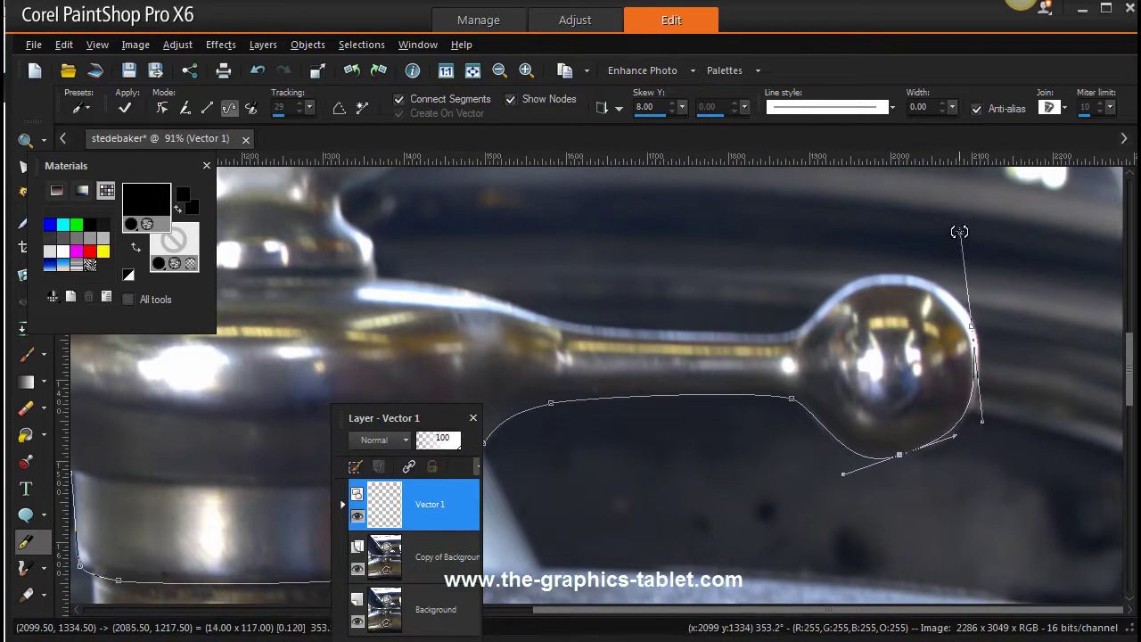
drag(956, 235, 959, 230)
drag(885, 276, 863, 284)
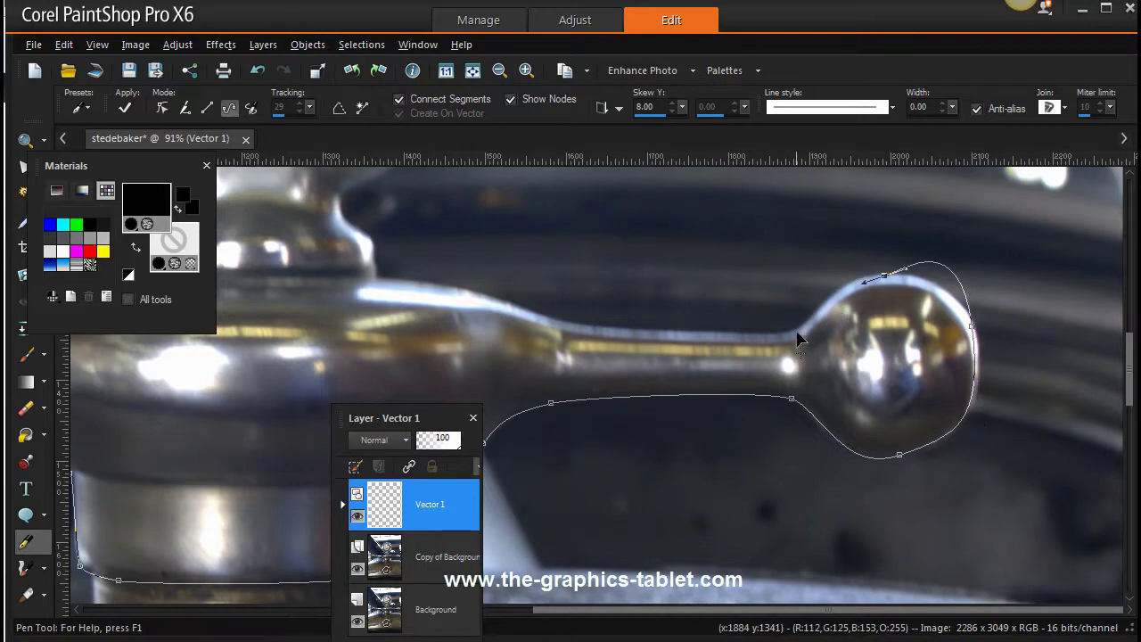
drag(796, 333, 767, 378)
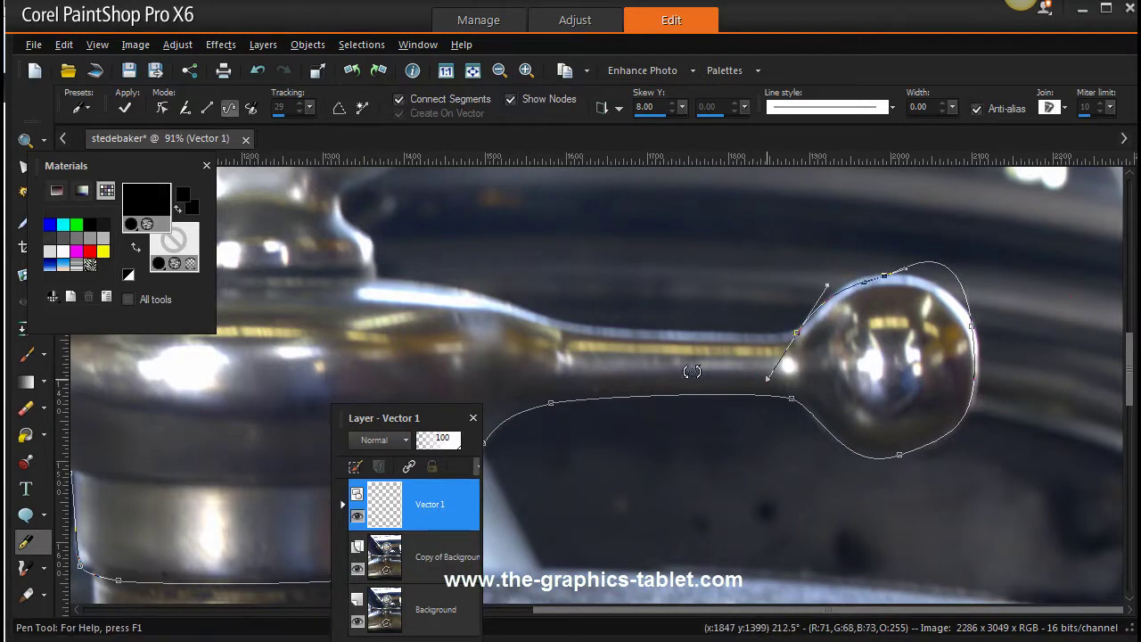
Step: Continue the outline along the stem's top edge up toward the emblem
click(575, 325)
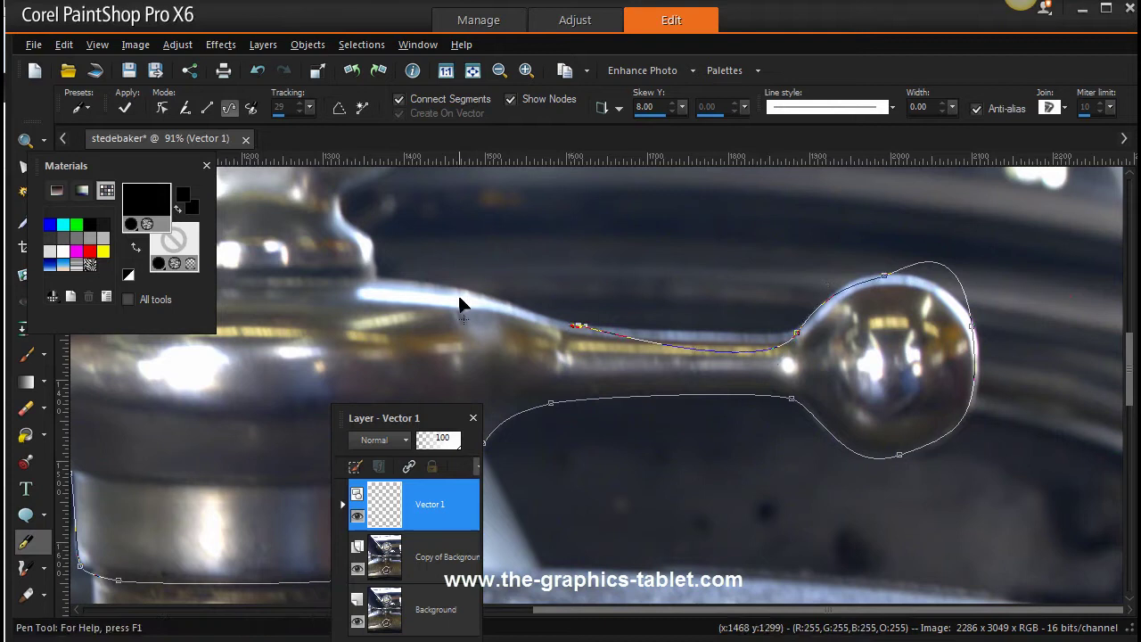
drag(470, 293, 448, 292)
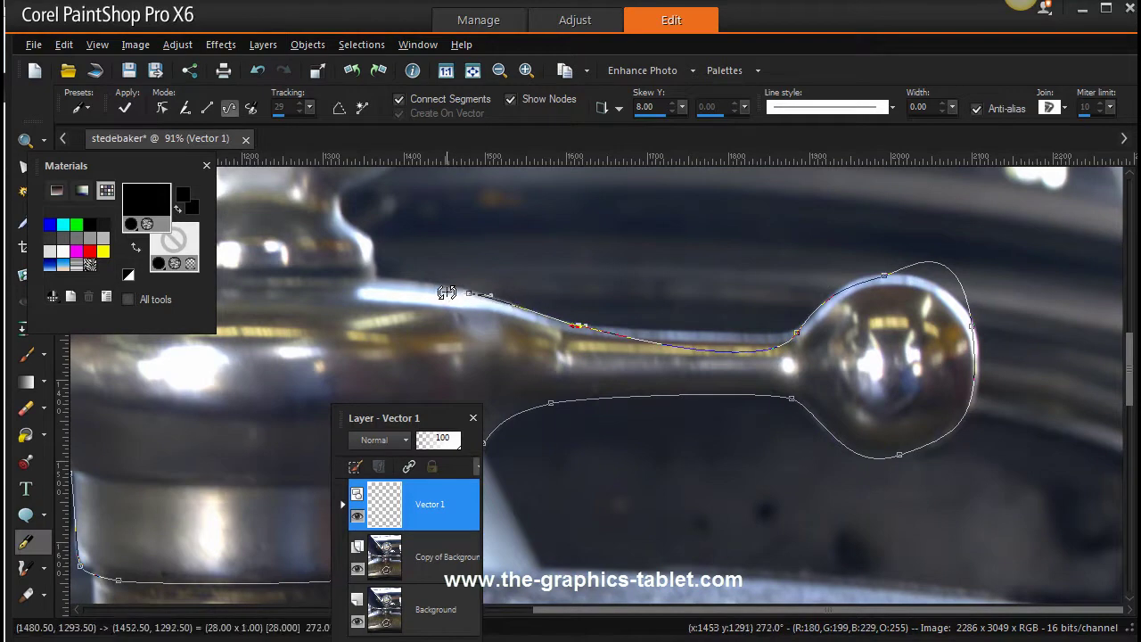
drag(374, 275, 361, 273)
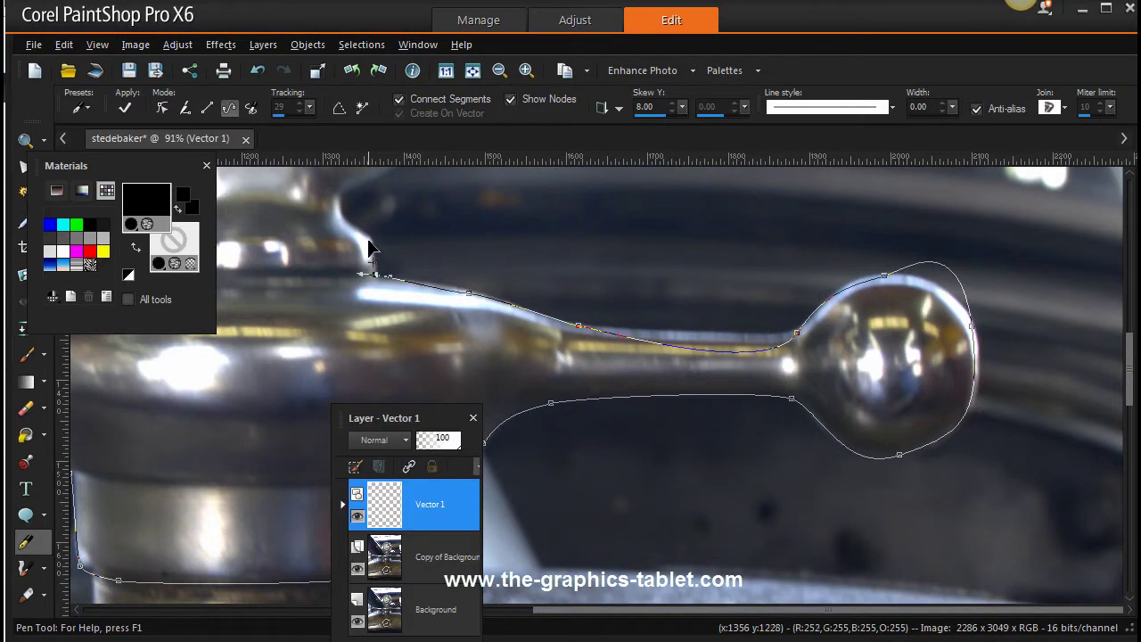
click(371, 245)
click(341, 215)
drag(341, 215, 332, 211)
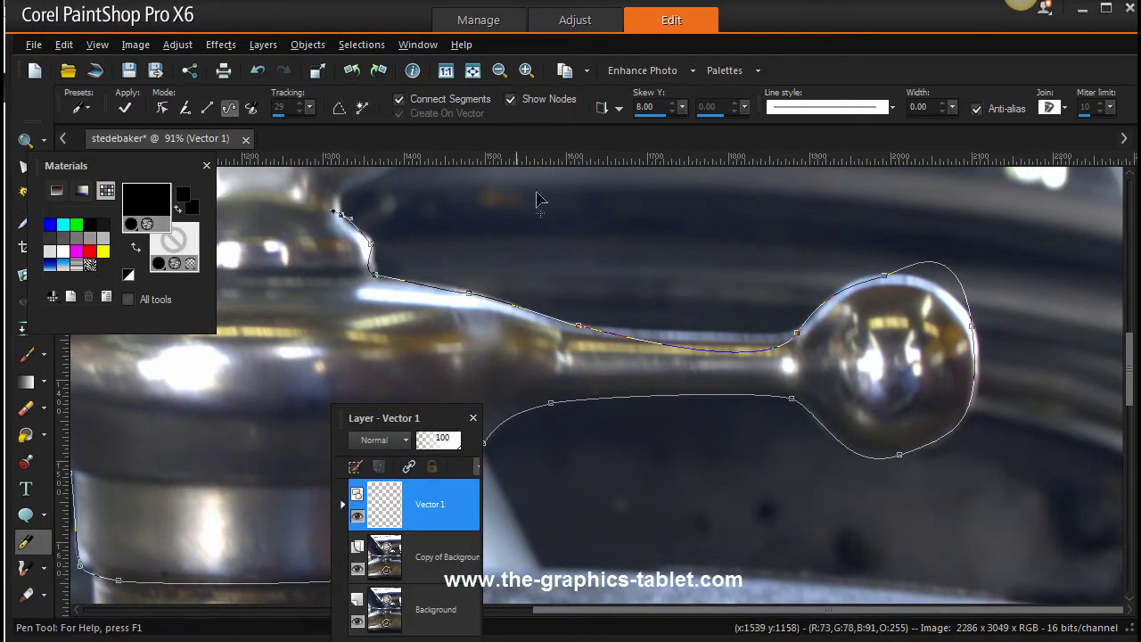
drag(532, 254, 535, 484)
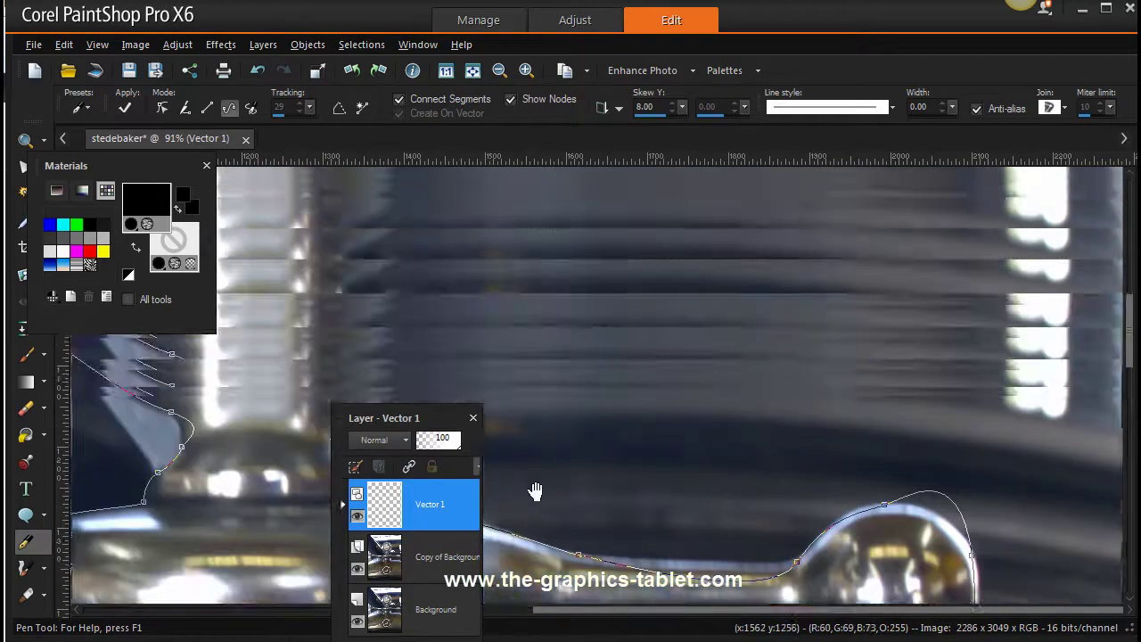
drag(452, 421, 1052, 204)
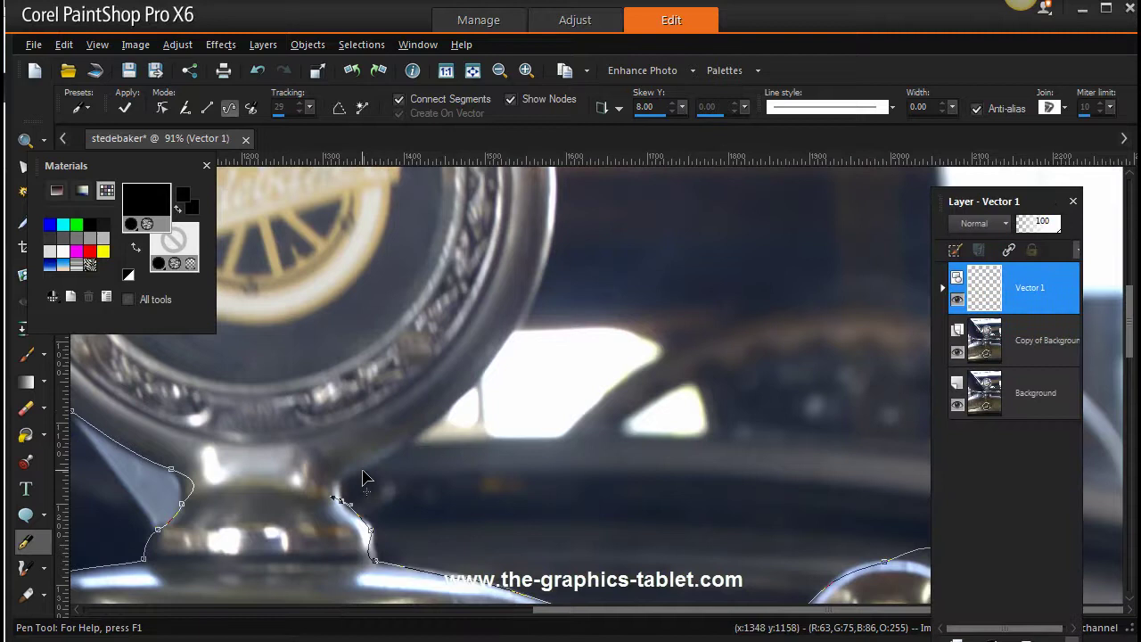
Step: Add outline nodes from the post up the emblem's right rim and across its top edge
drag(326, 488, 397, 454)
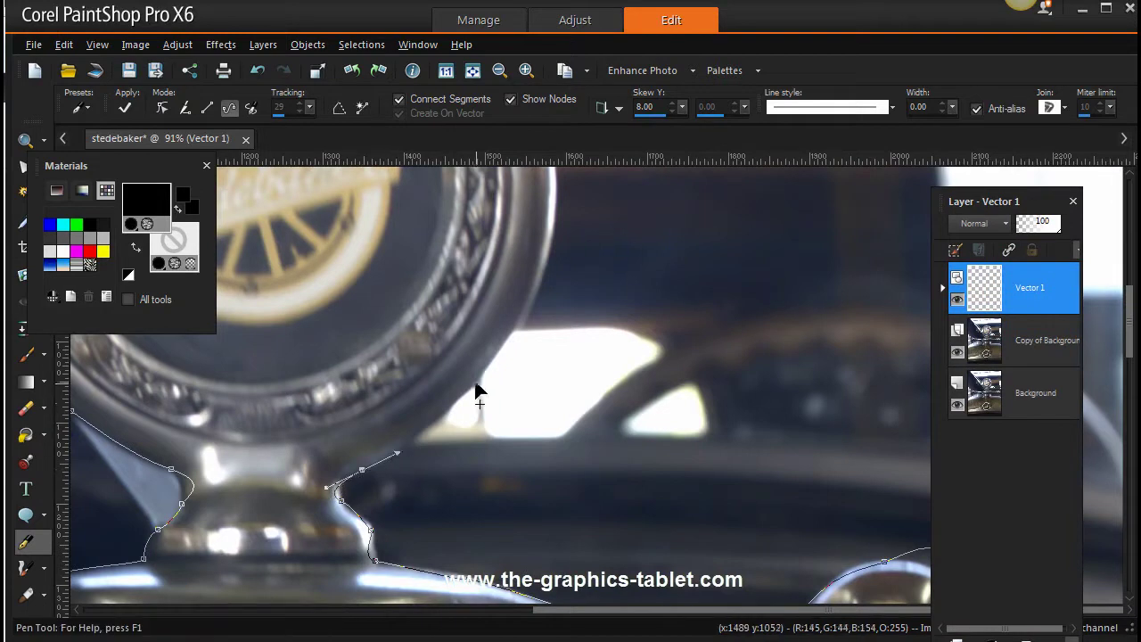
drag(475, 378, 487, 365)
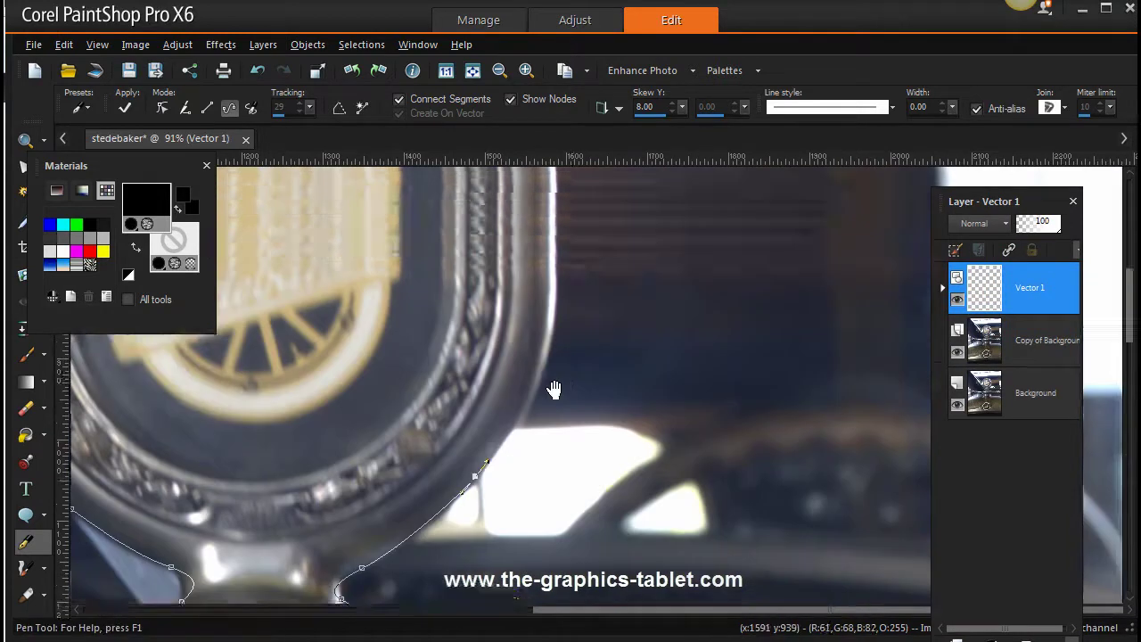
mouse_move(557, 295)
mouse_down()
mouse_move(517, 478)
mouse_move(573, 347)
mouse_up()
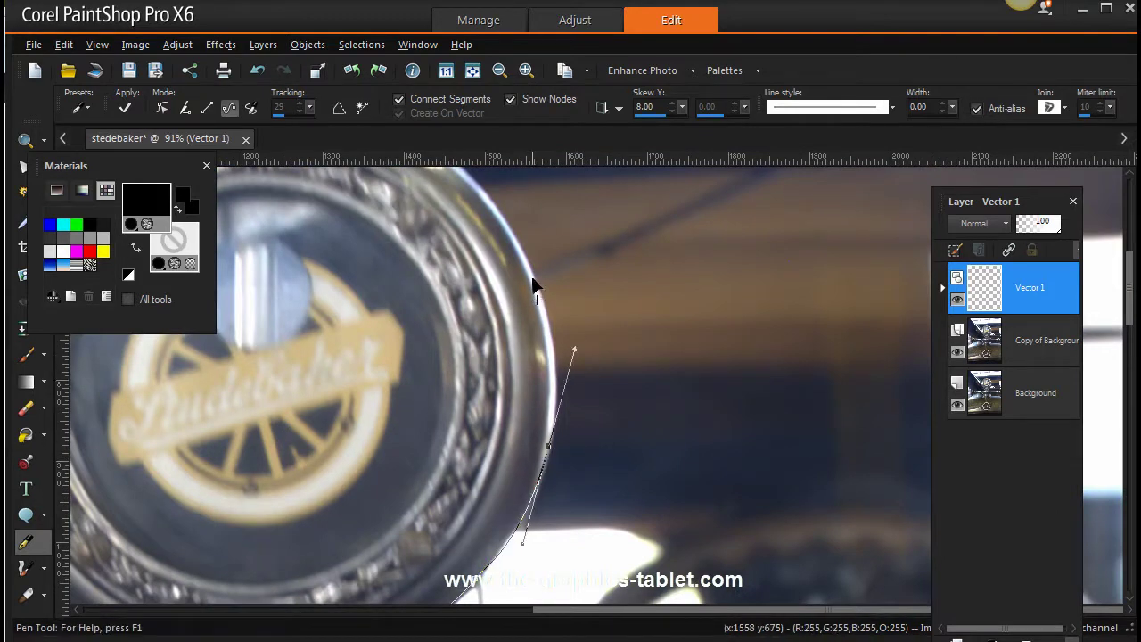
drag(532, 279, 532, 264)
drag(632, 295, 723, 449)
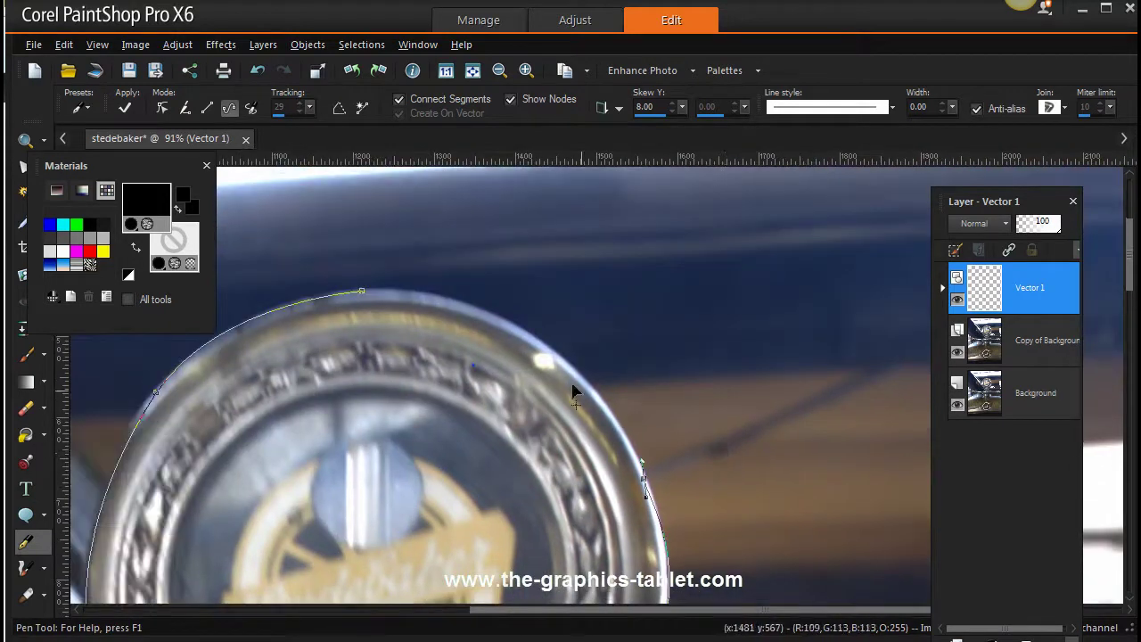
drag(549, 352, 508, 326)
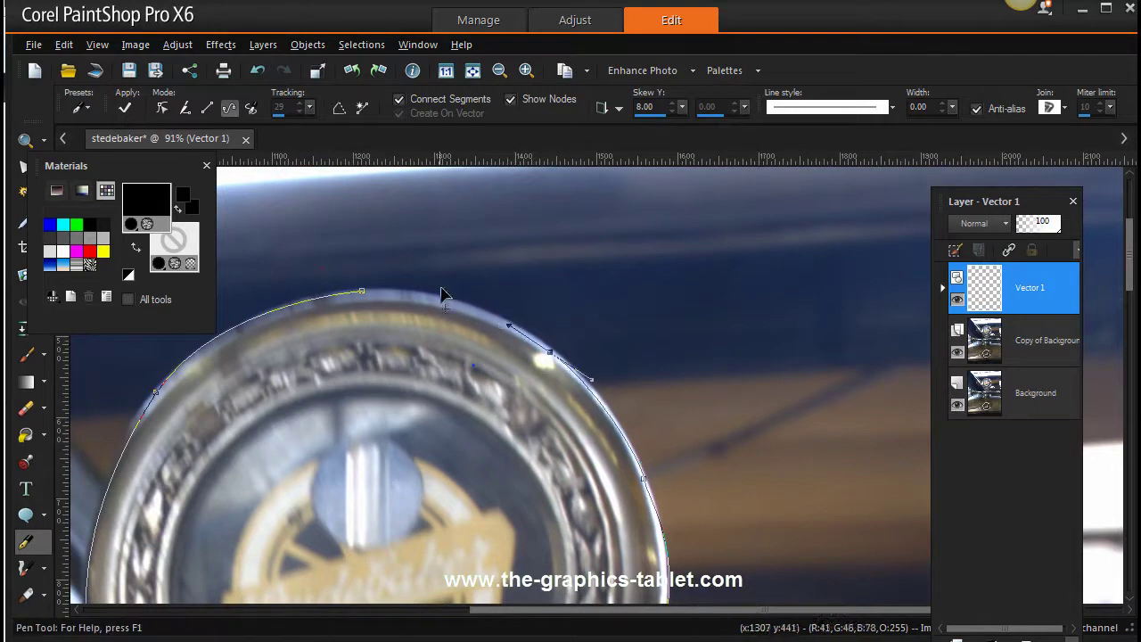
drag(421, 291, 383, 290)
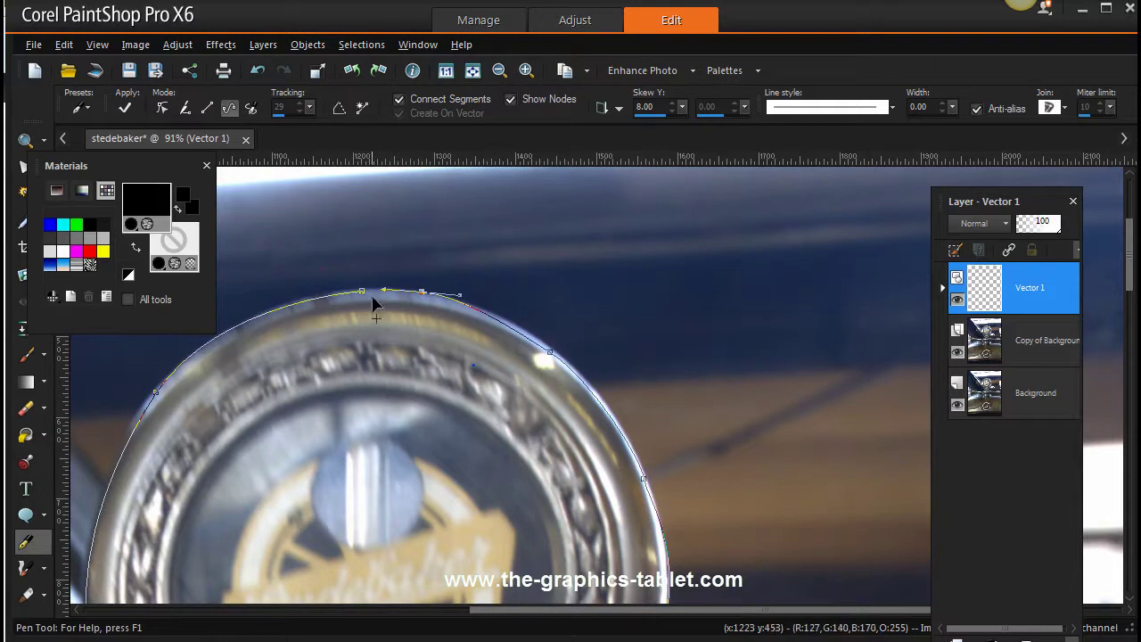
click(377, 297)
Step: Zoom into the rim top, join the path's end node to its start, and close Materials
click(24, 142)
drag(307, 260, 472, 350)
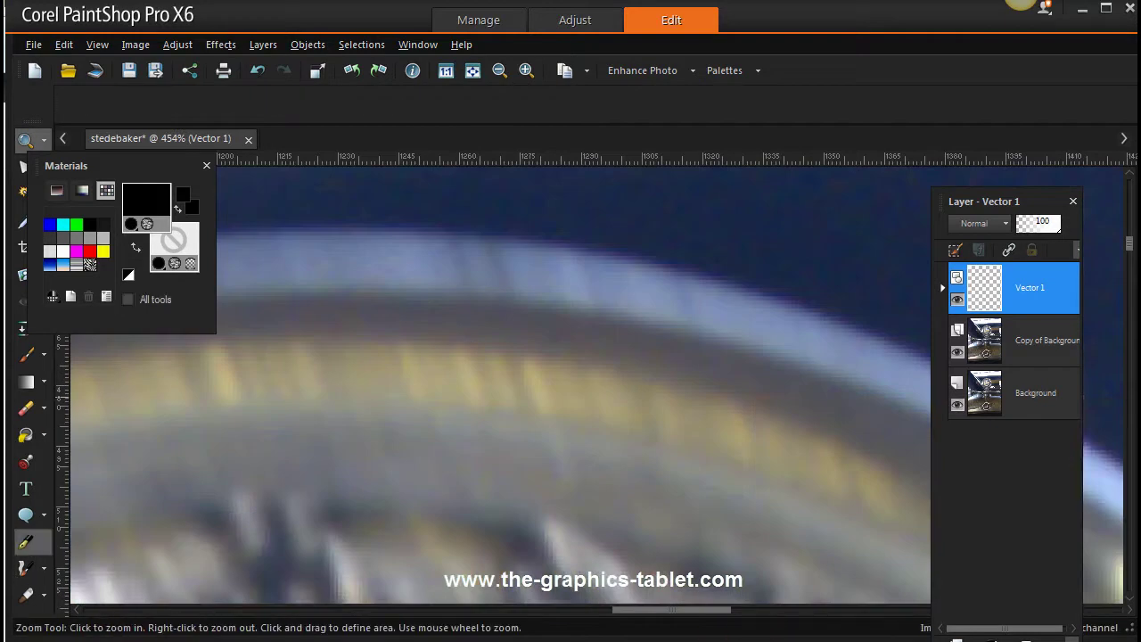
click(25, 542)
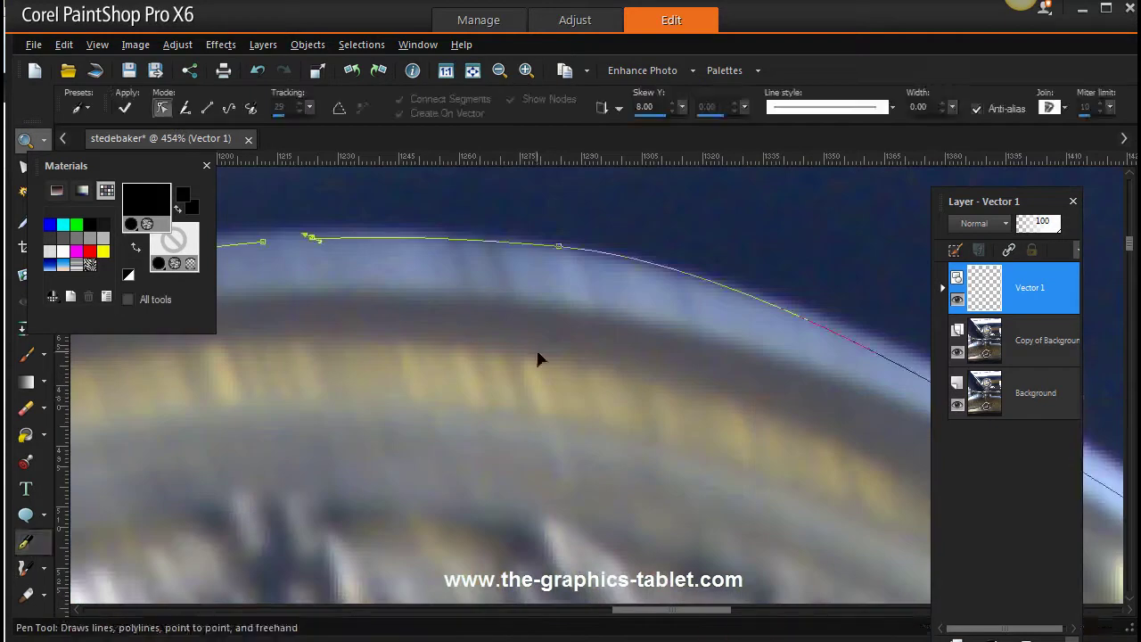
click(312, 241)
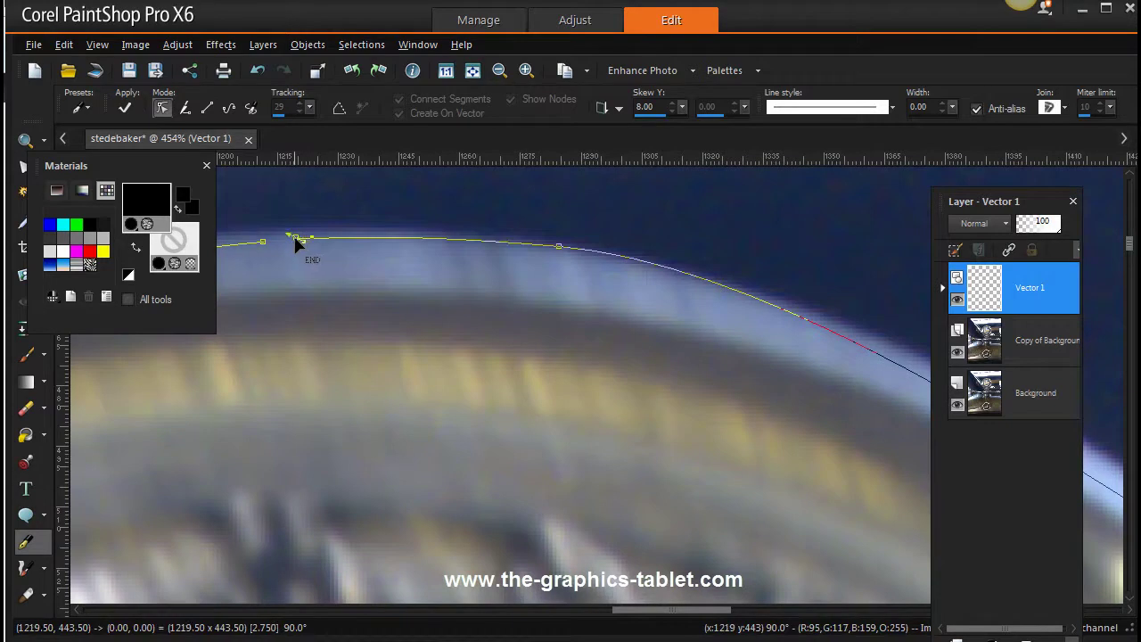
drag(312, 241, 300, 249)
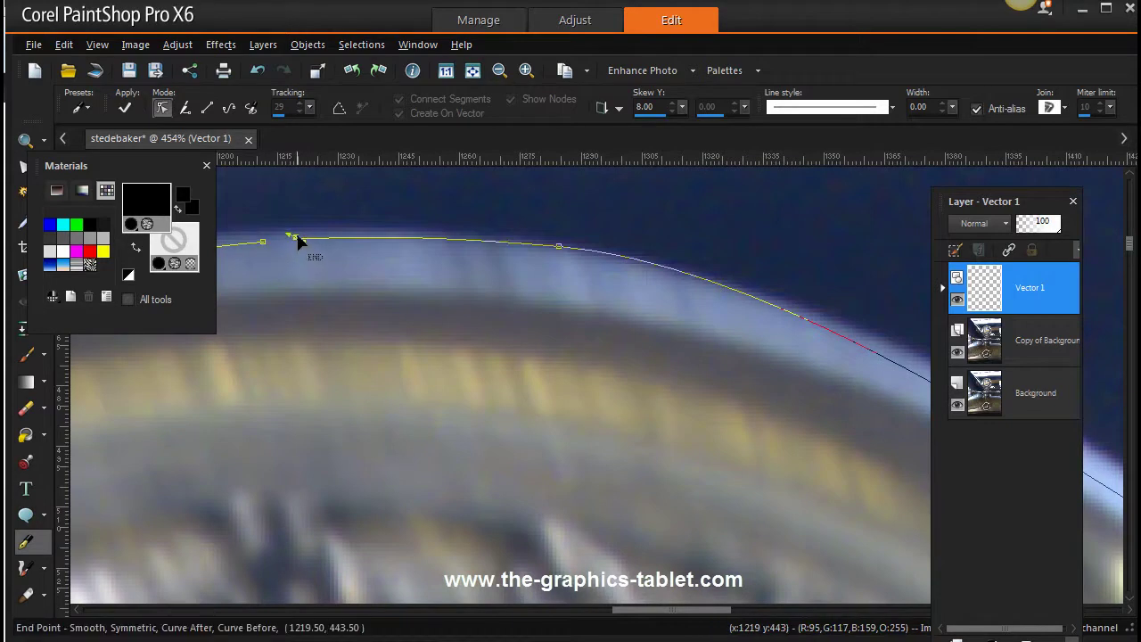
click(297, 240)
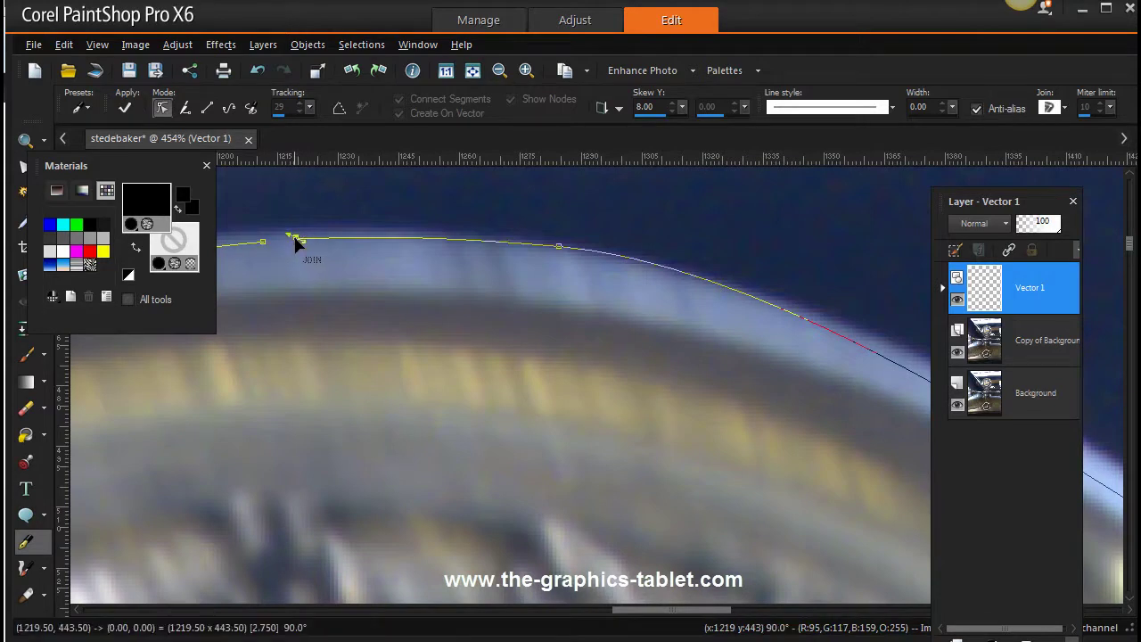
drag(297, 242, 264, 246)
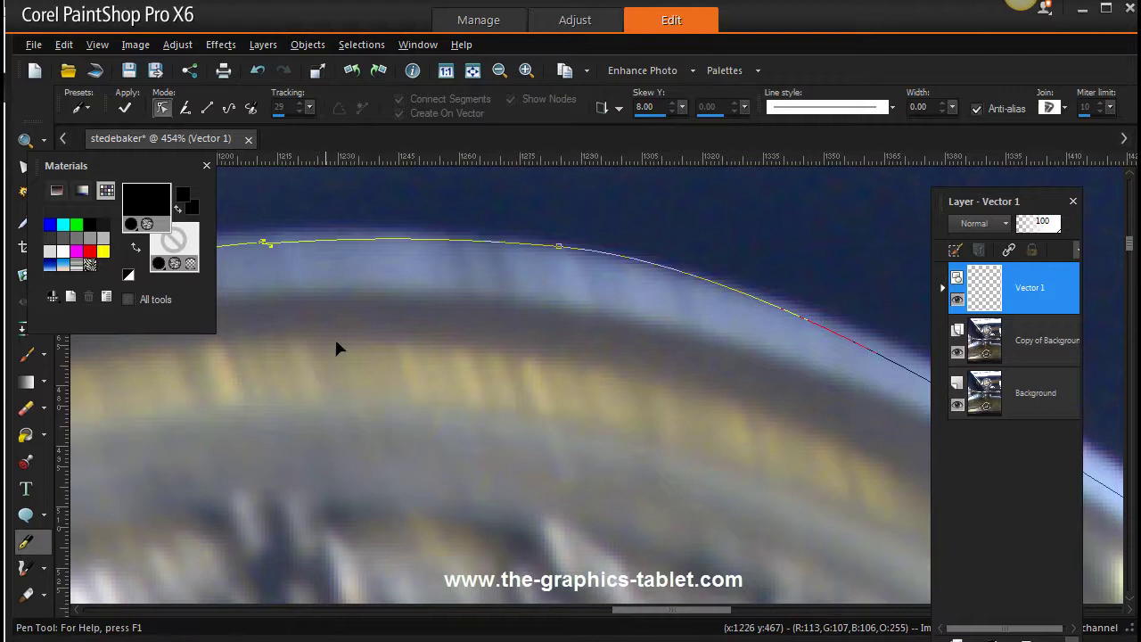
click(206, 166)
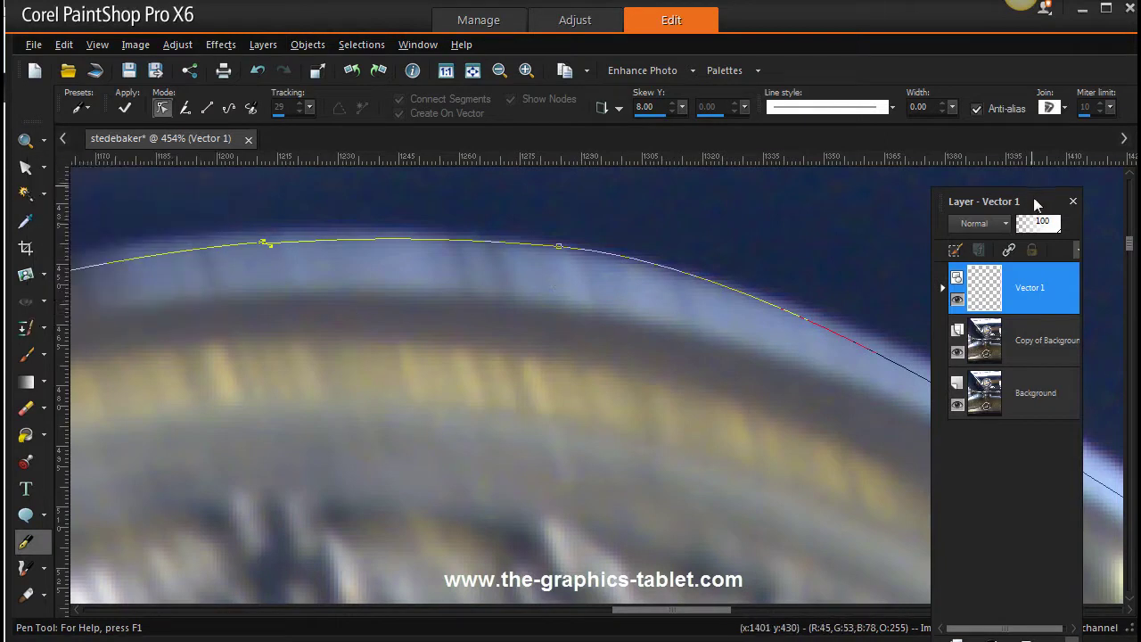
Step: Zoom out to 25% to show the whole cap with its closed outline path
drag(1033, 197, 1058, 182)
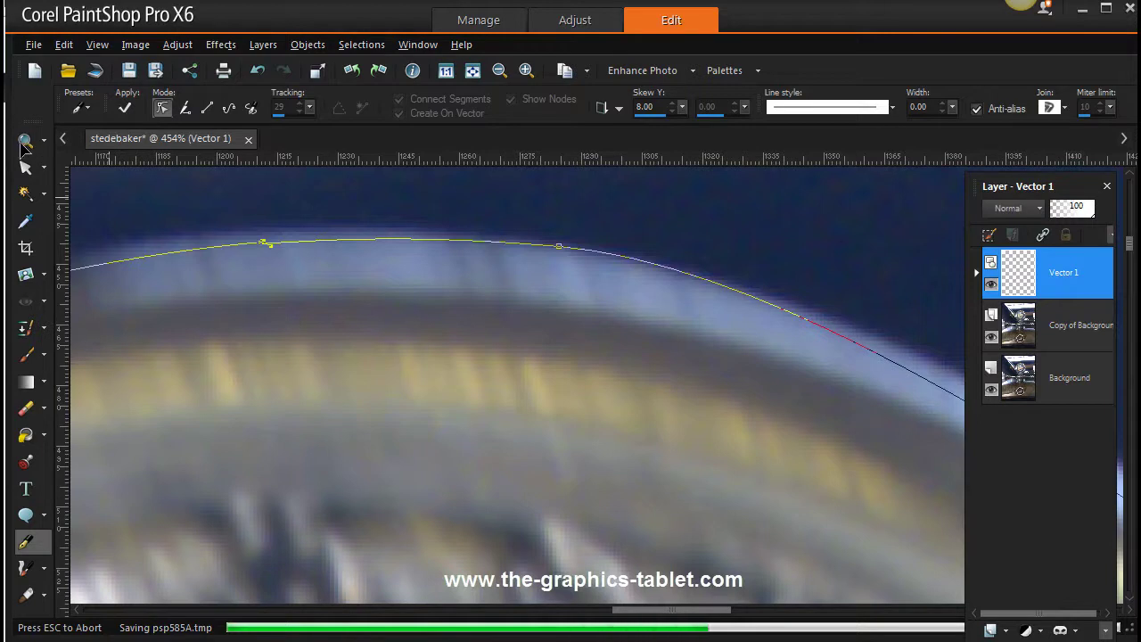
key(z)
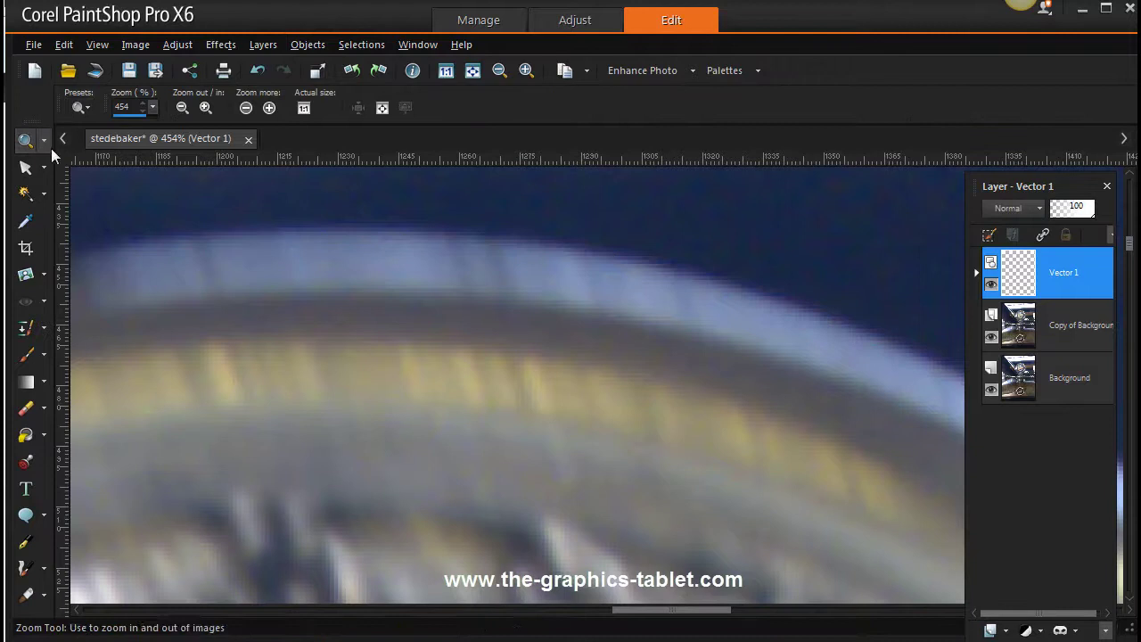
click(180, 107)
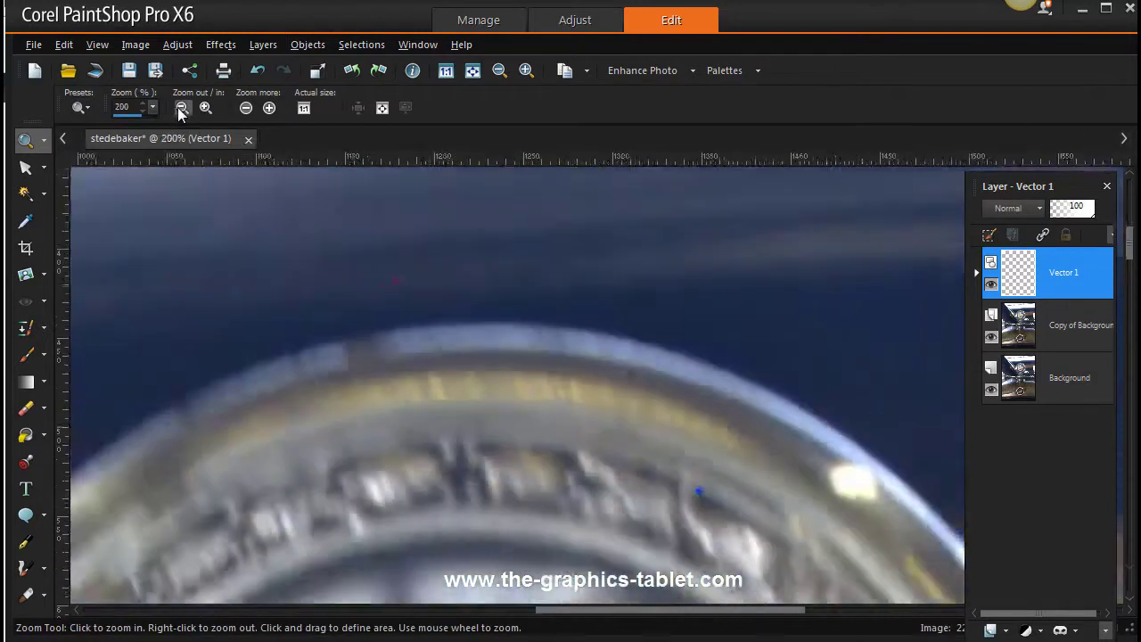
click(178, 108)
click(178, 108)
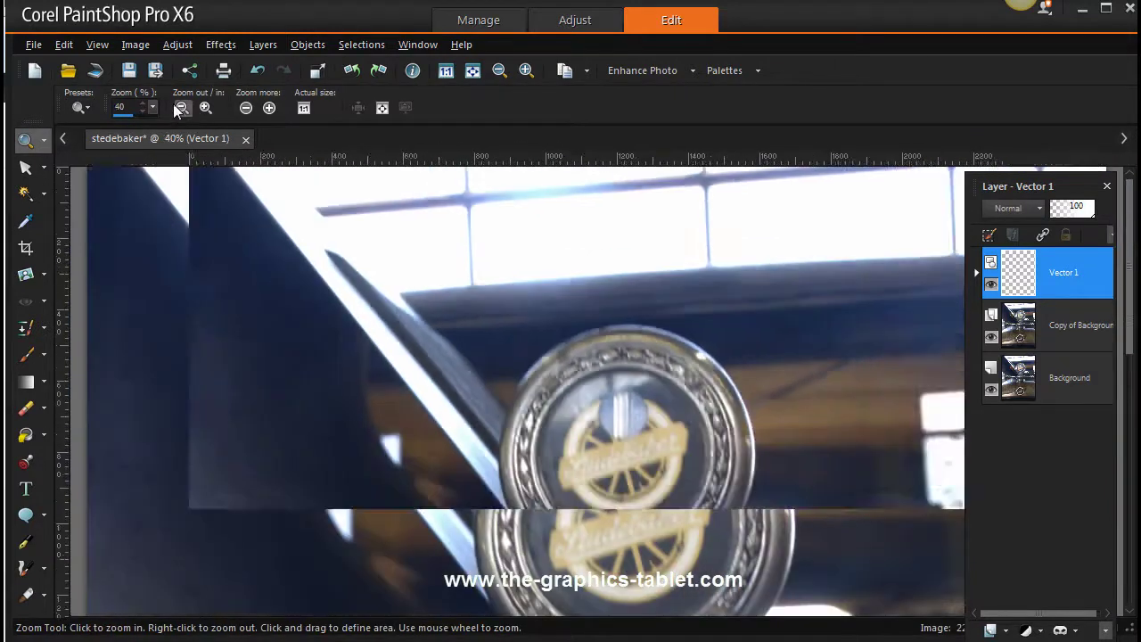
click(180, 107)
click(181, 106)
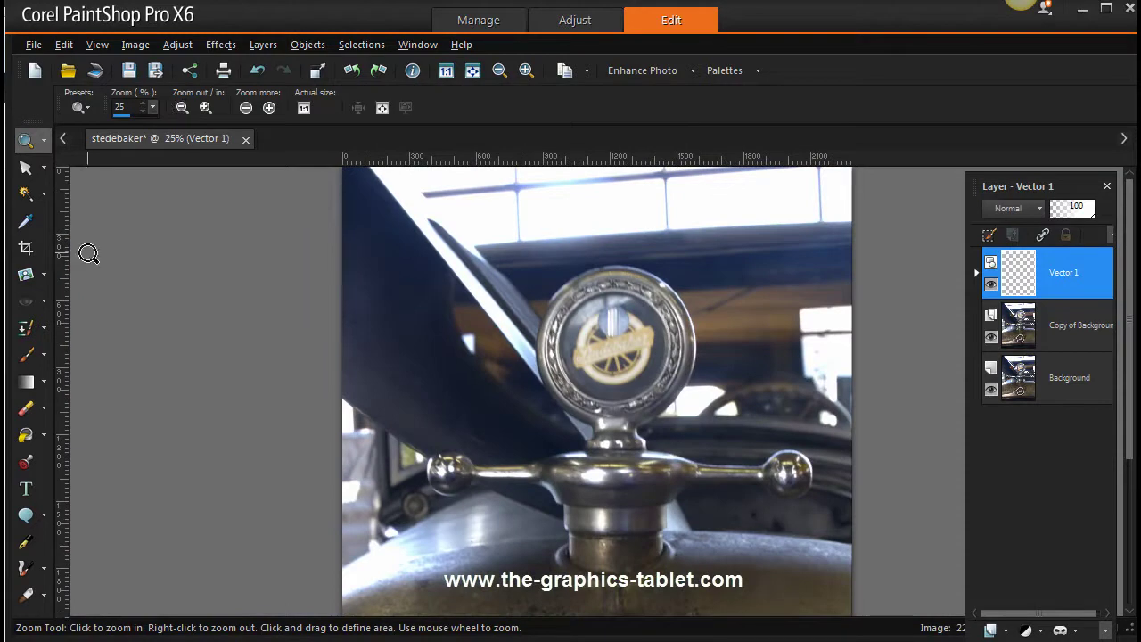
click(25, 542)
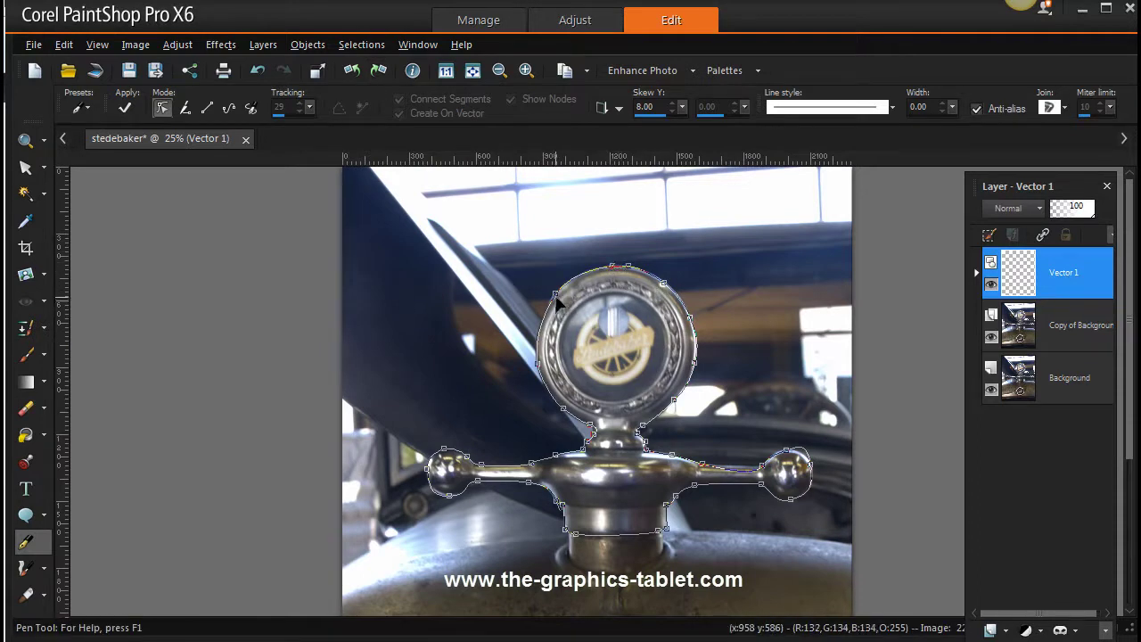
Step: Zoom into the medallion and adjust the upper-left node's curve handles to hug the rim
click(25, 140)
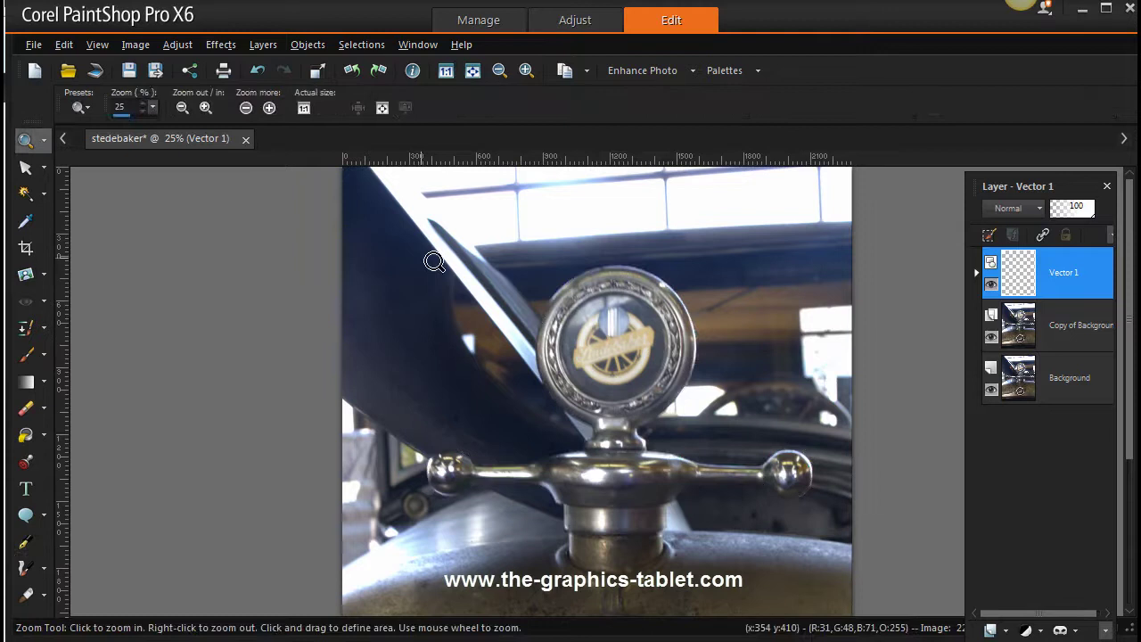
drag(530, 264, 690, 360)
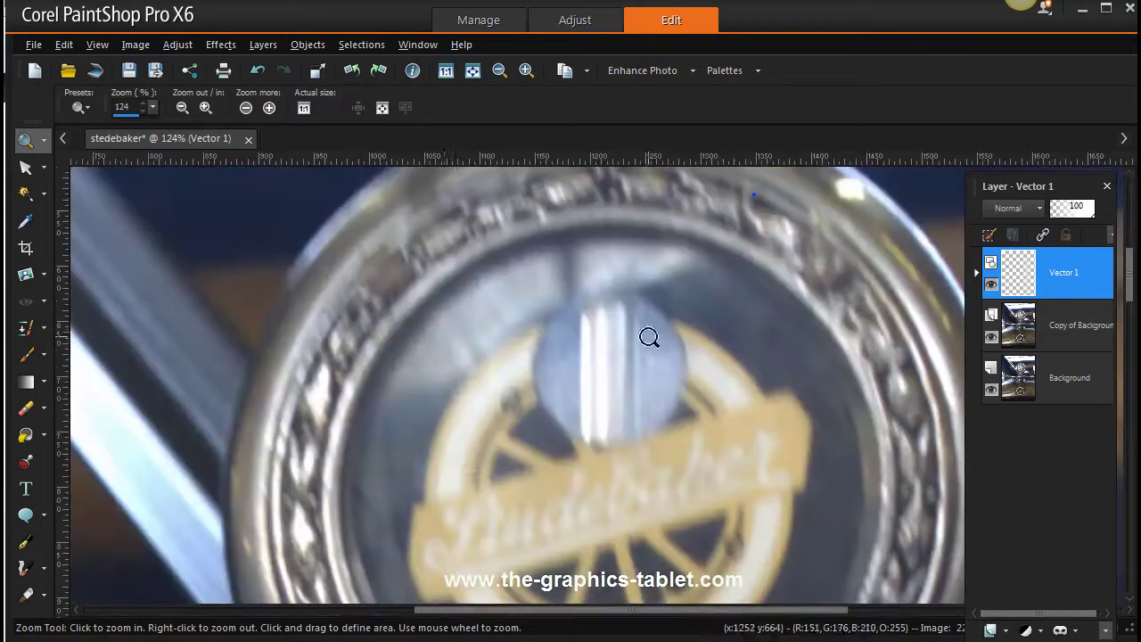
click(25, 544)
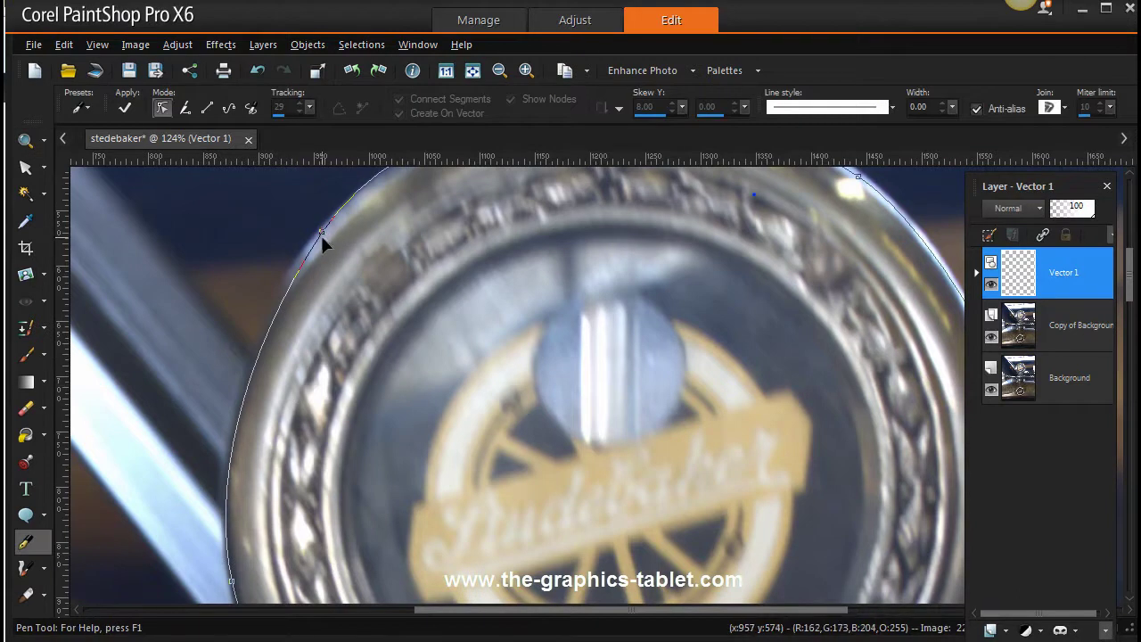
click(321, 231)
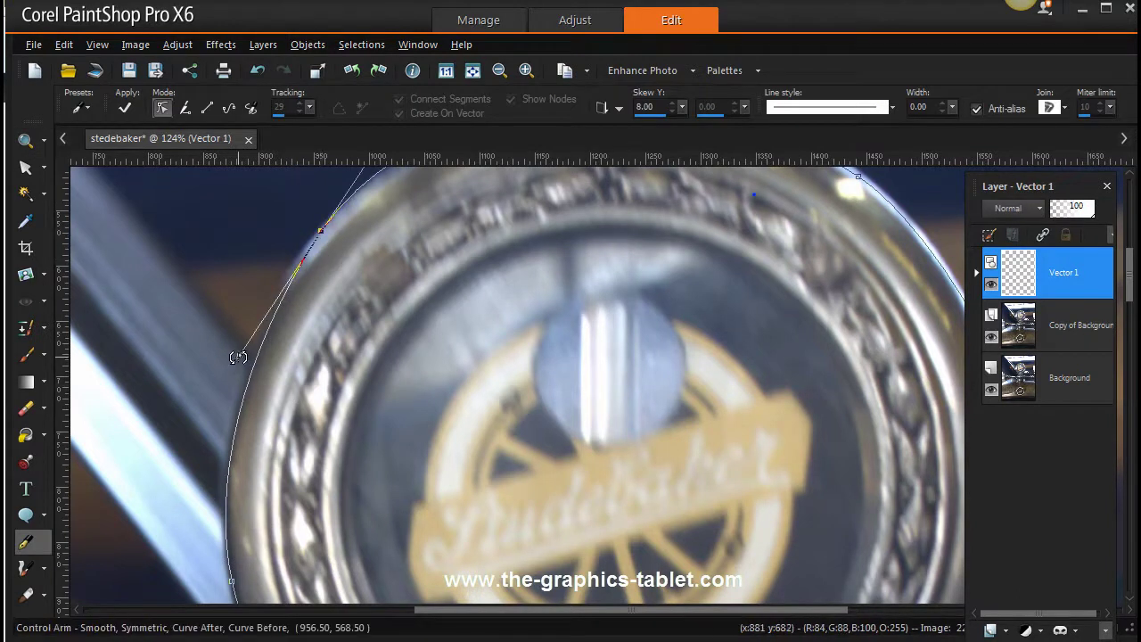
drag(239, 355, 228, 336)
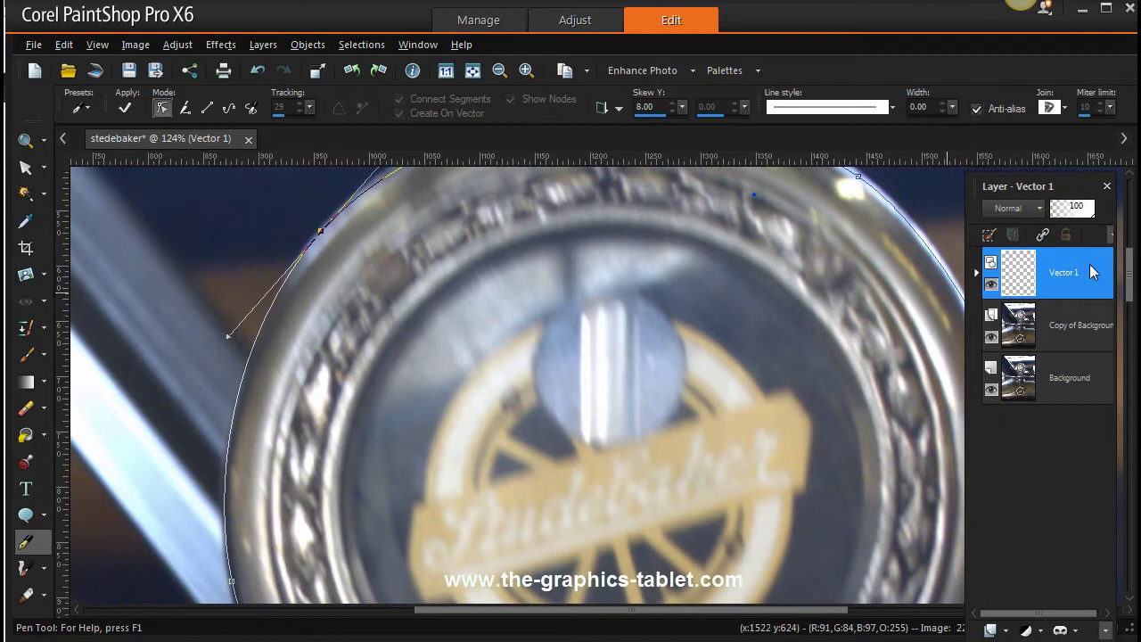
drag(554, 349, 516, 523)
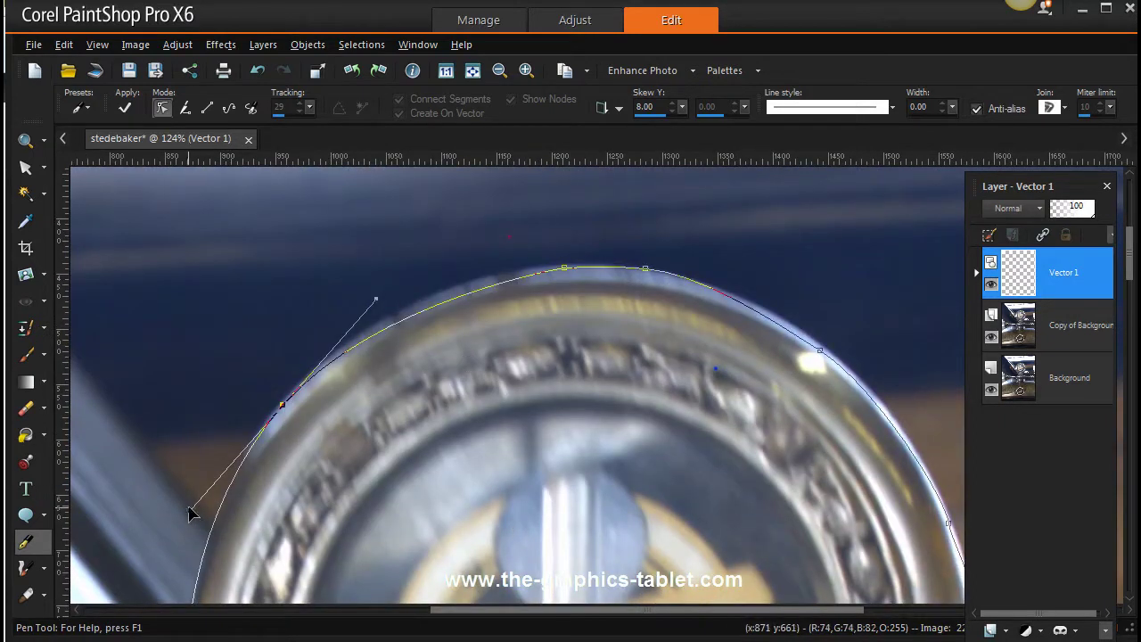
mouse_move(189, 510)
mouse_down()
mouse_move(183, 430)
mouse_move(199, 483)
mouse_up()
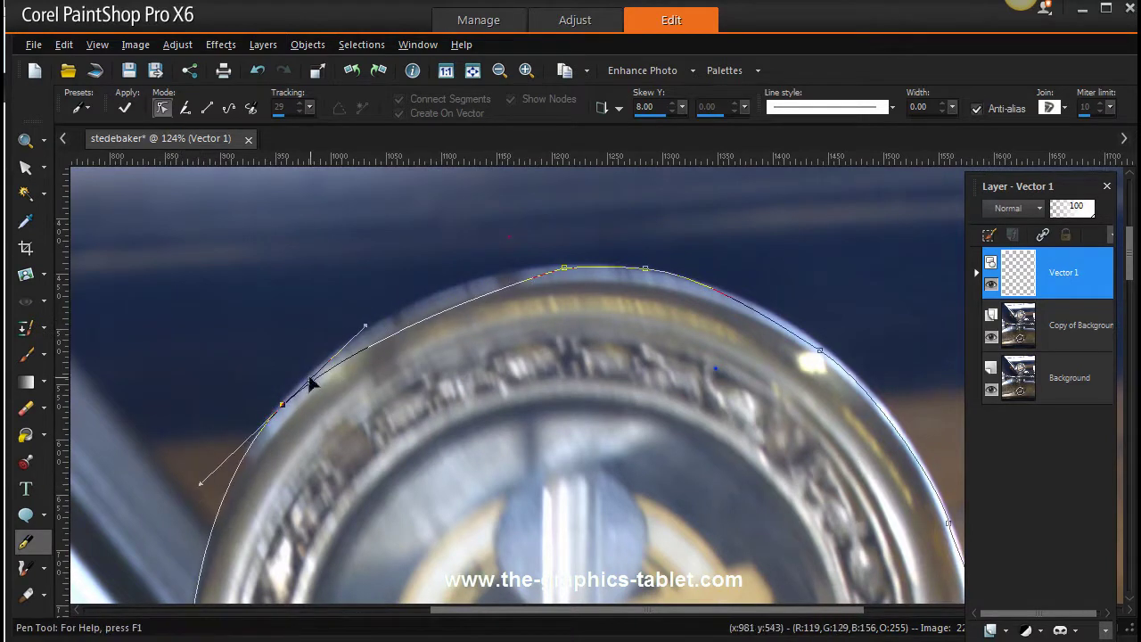
drag(367, 325, 357, 296)
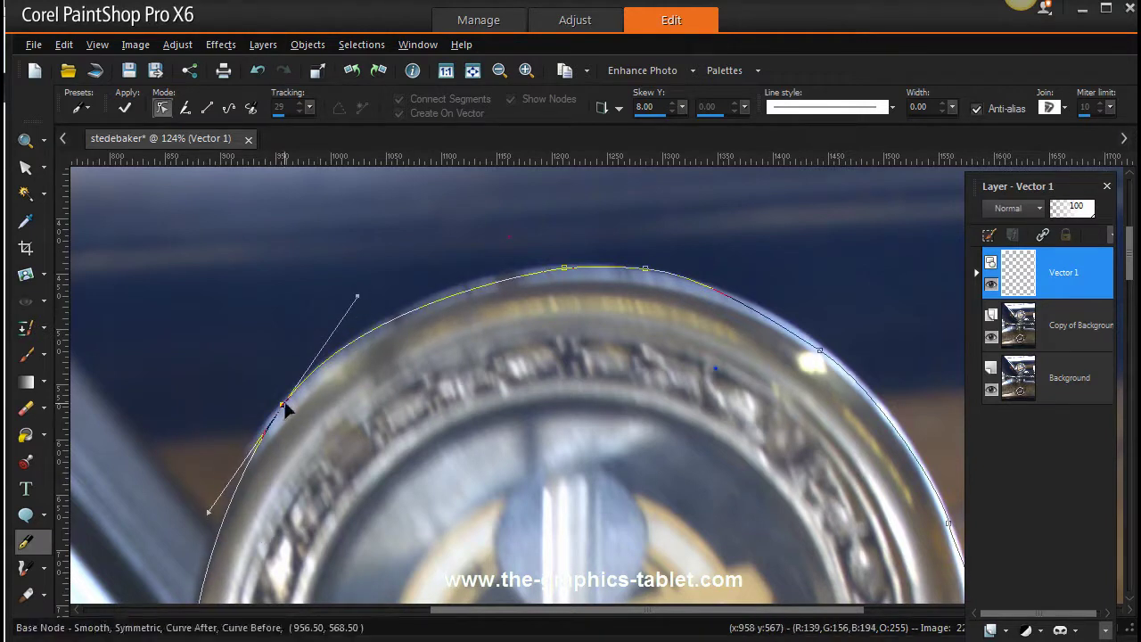
Step: Select all outline nodes, zoom out, convert them to Cusp nodes, and deselect the path
click(308, 44)
mouse_move(378, 344)
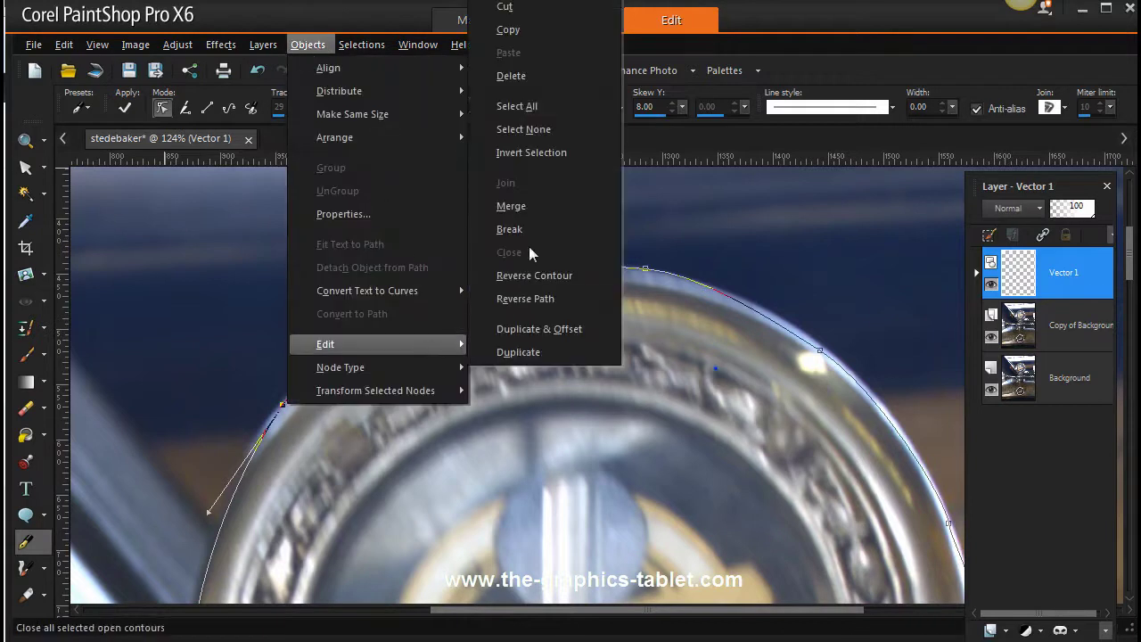
click(517, 106)
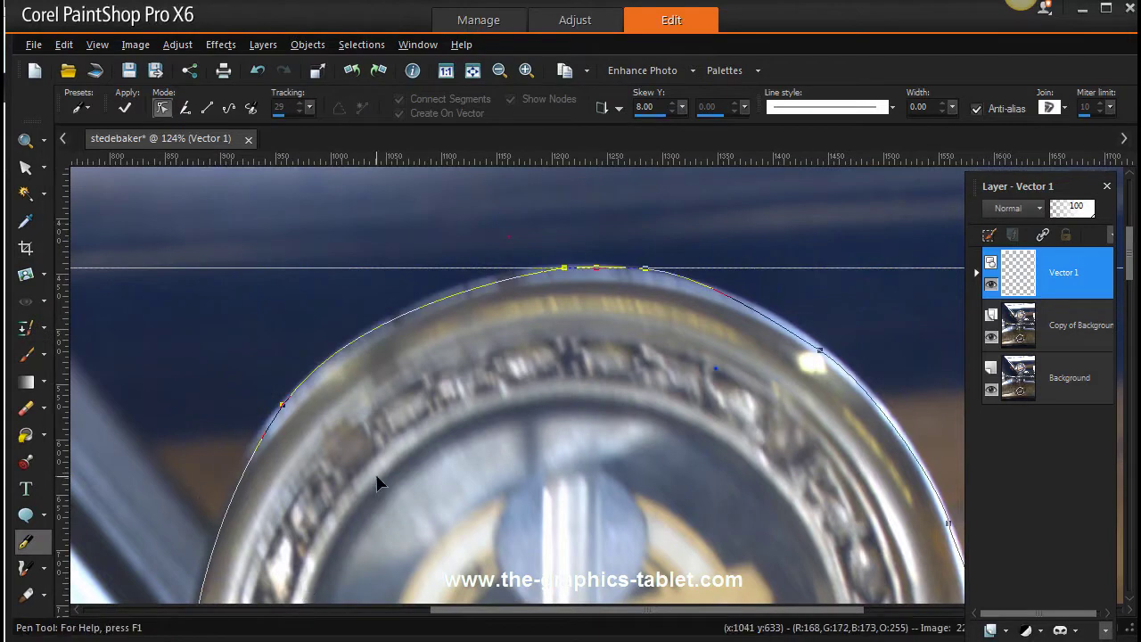
scroll(376, 482, down, 2)
scroll(377, 482, down, 2)
scroll(377, 482, down, 1)
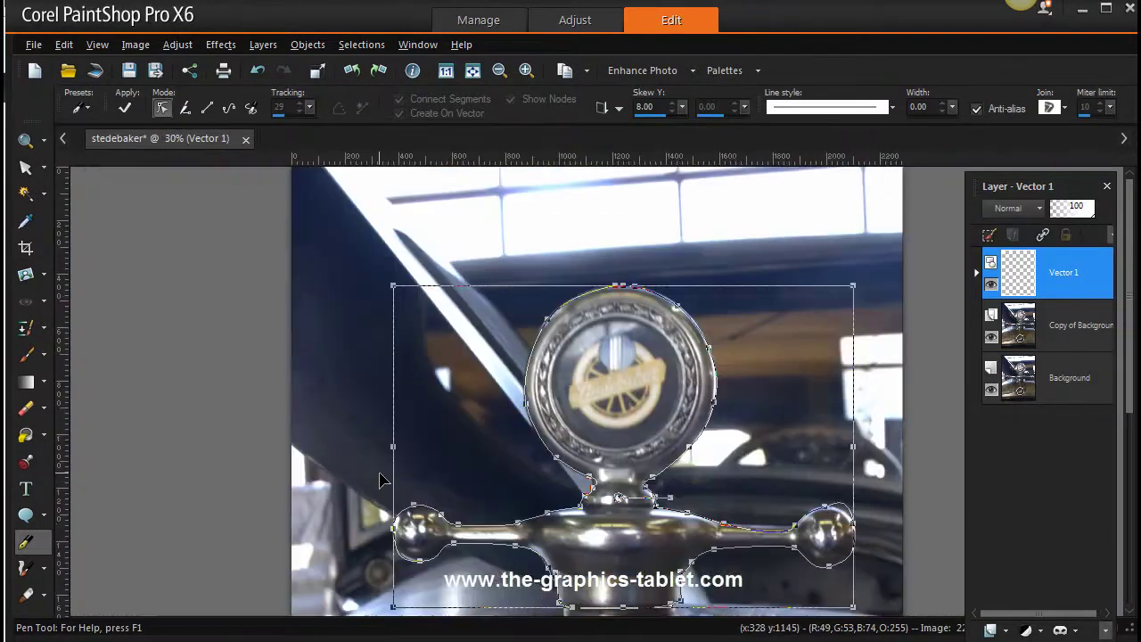
scroll(505, 502, down, 1)
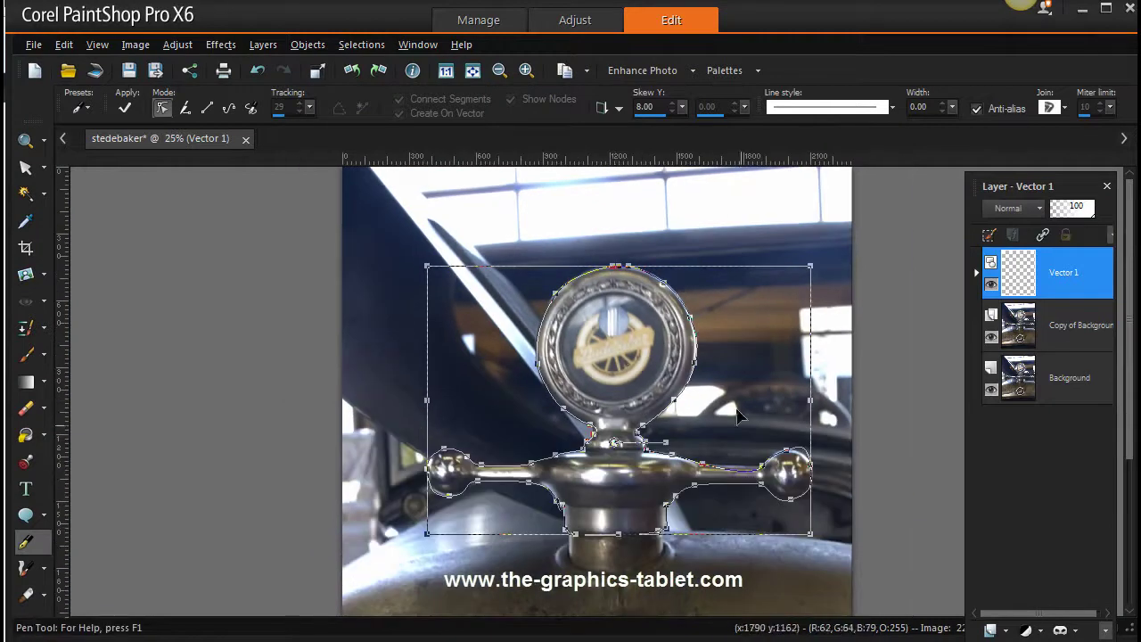
right_click(749, 314)
mouse_move(802, 485)
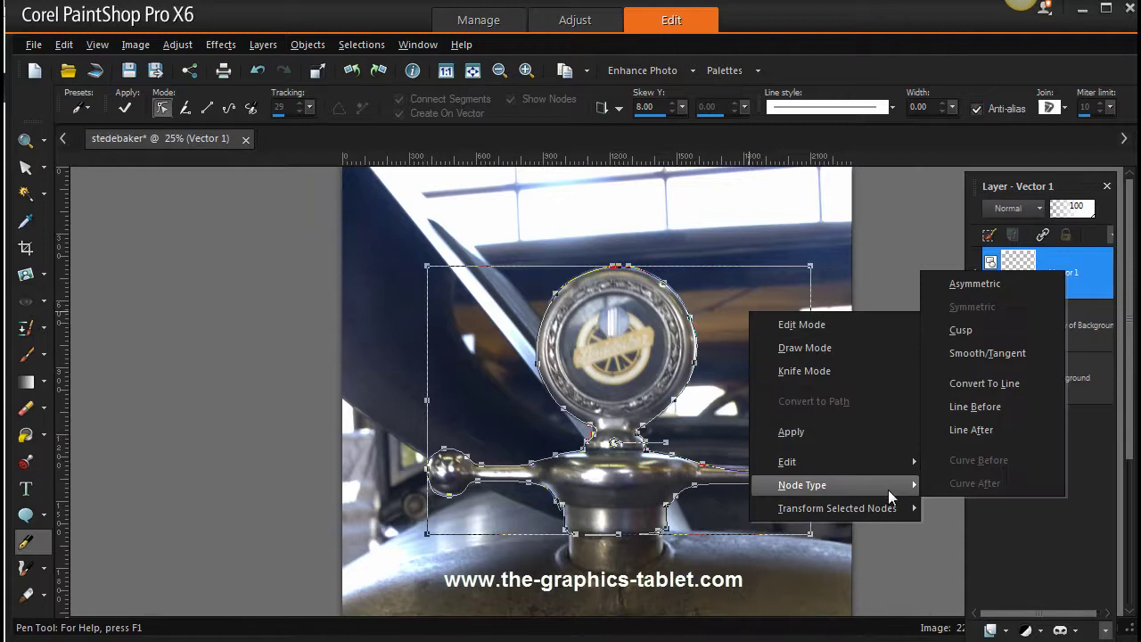
click(978, 329)
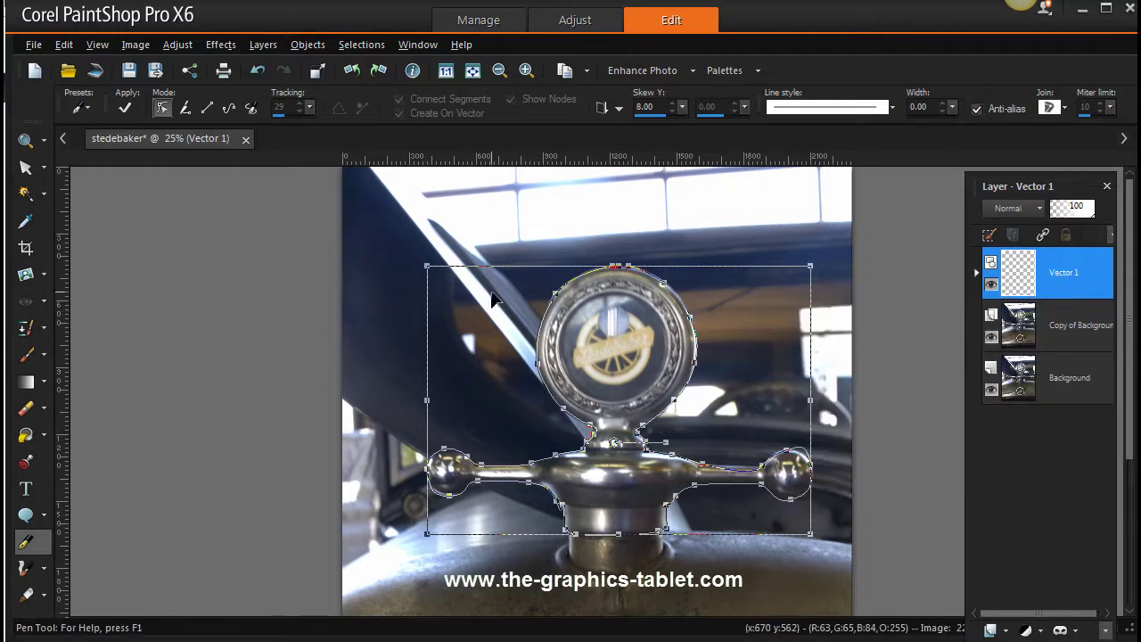
click(369, 317)
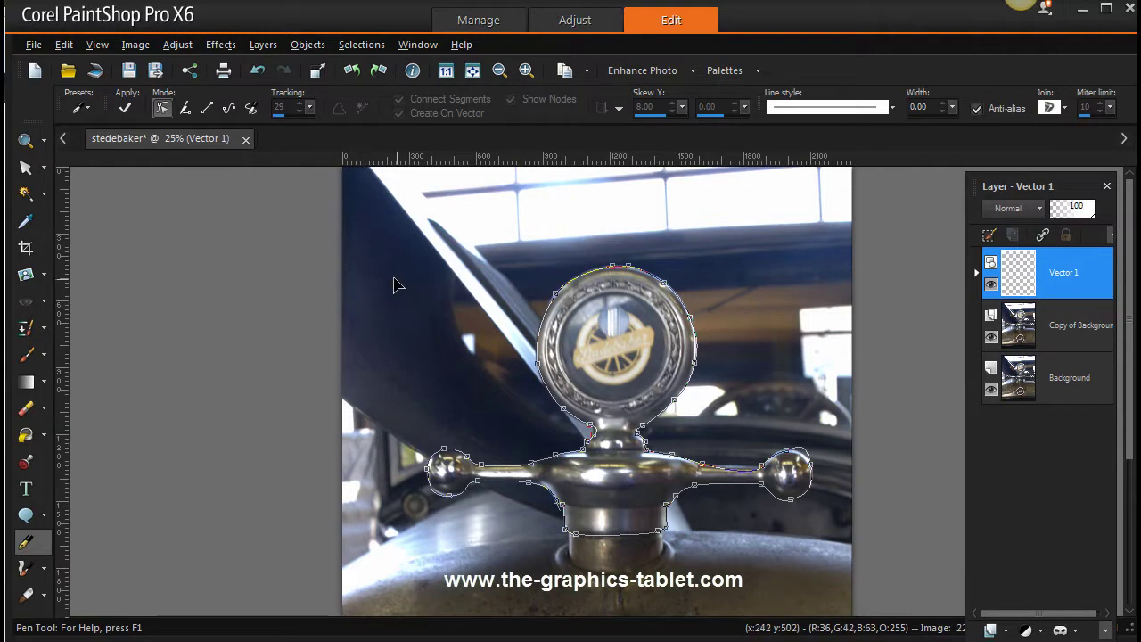
Step: Zoom in on the medallion emblem and select the outline's top node with the Pen tool
click(24, 140)
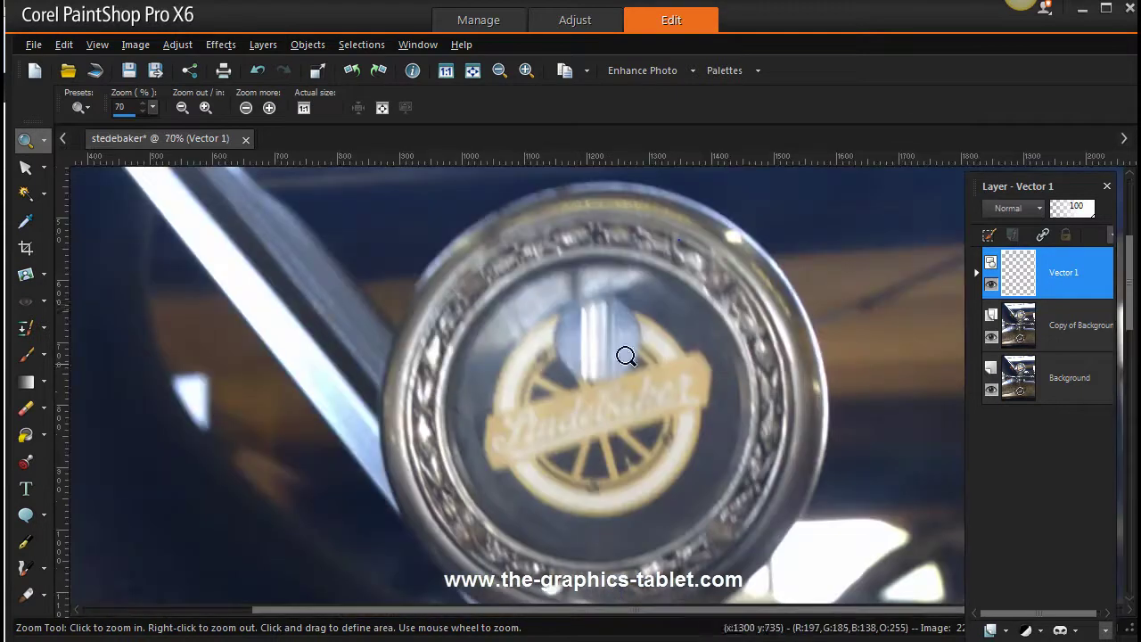
drag(533, 236, 722, 393)
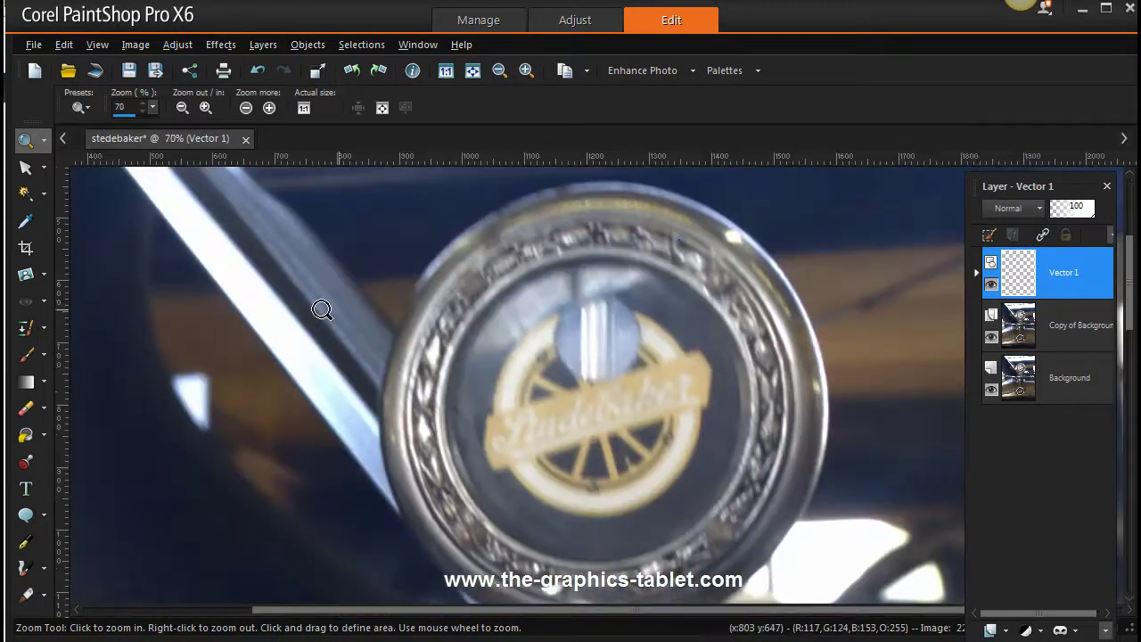
click(25, 542)
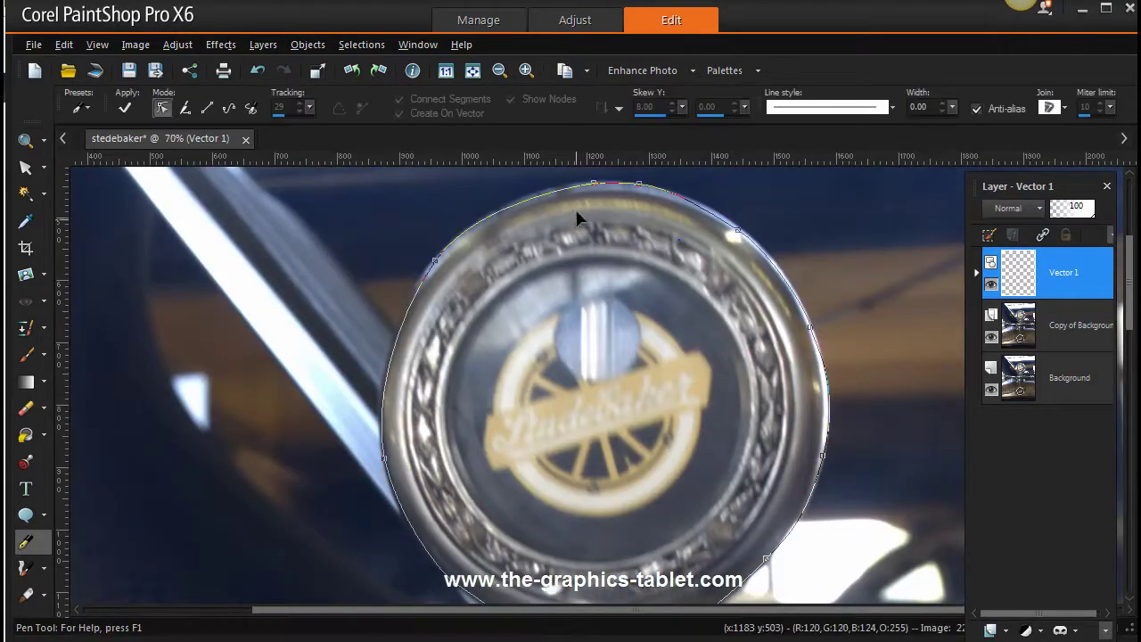
click(593, 185)
click(594, 196)
click(596, 192)
click(593, 182)
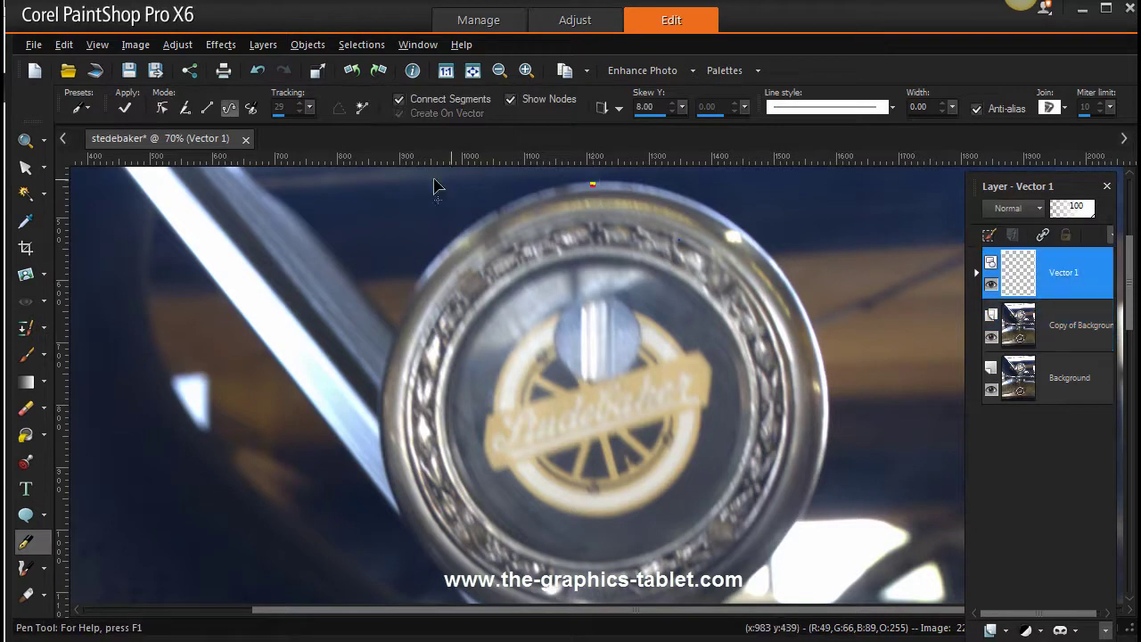
Step: Undo twice to bring back the circle path, then nudge its top start node upward
click(64, 44)
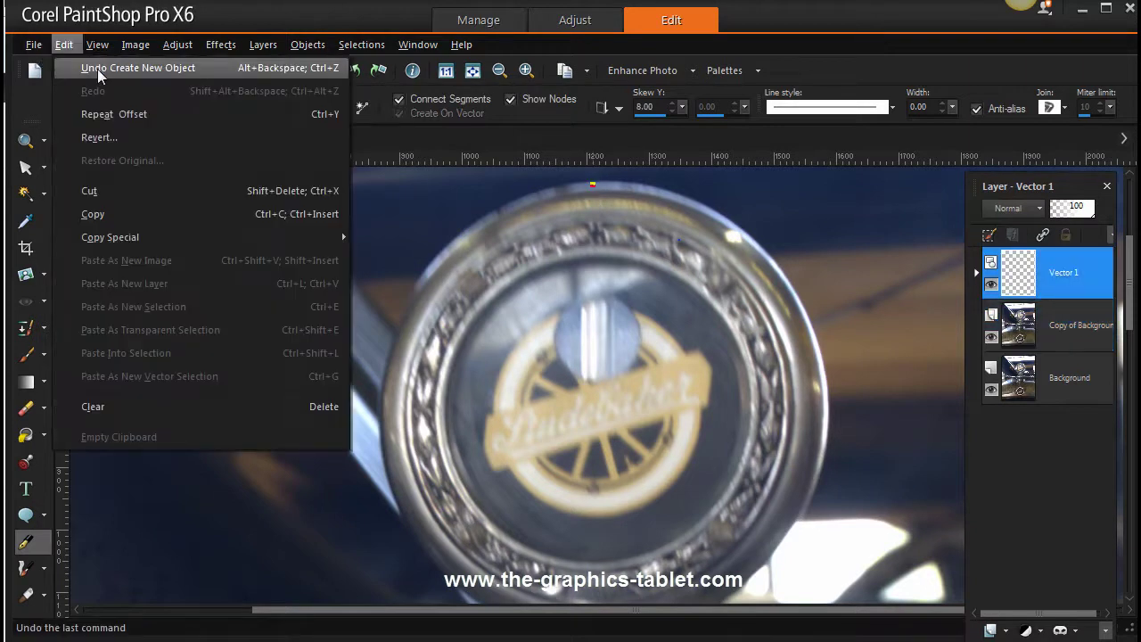
click(94, 69)
click(64, 45)
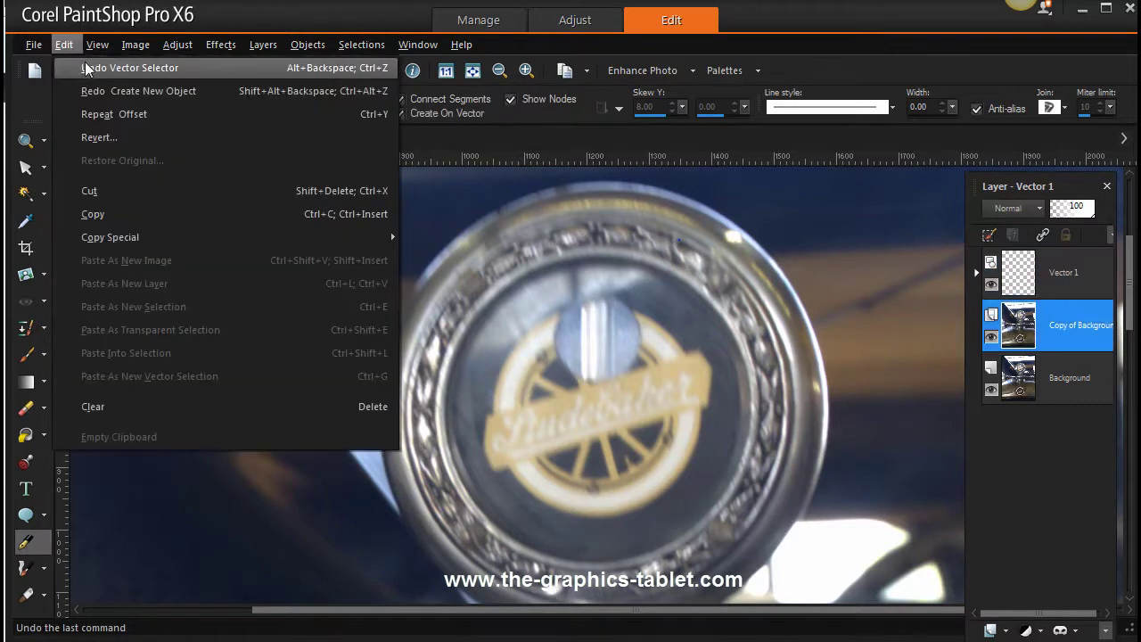
click(86, 68)
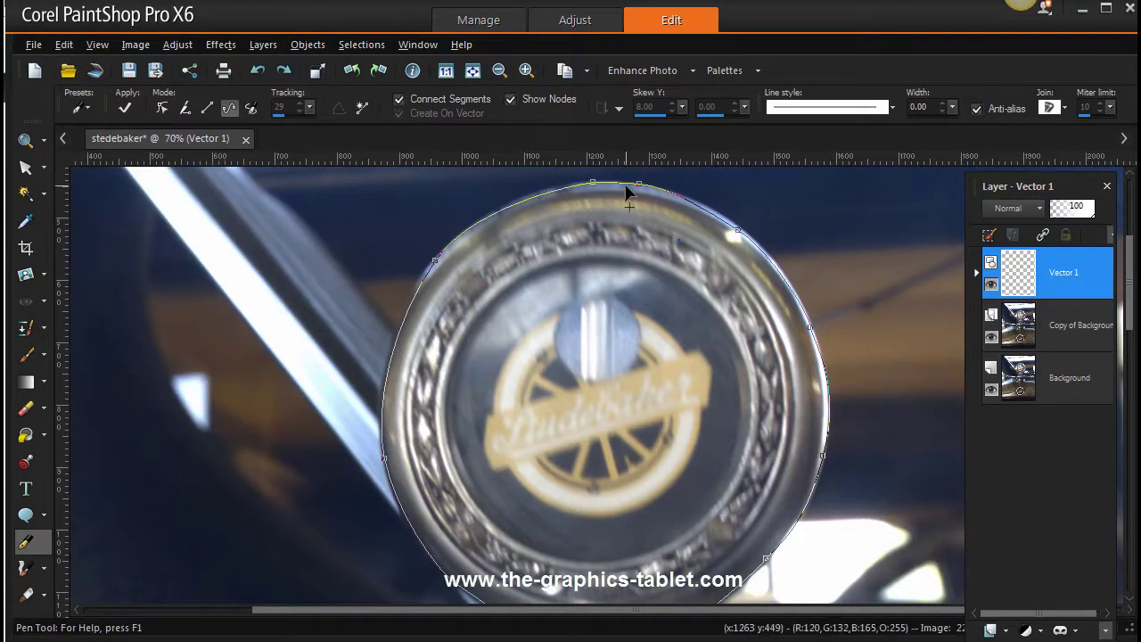
click(594, 186)
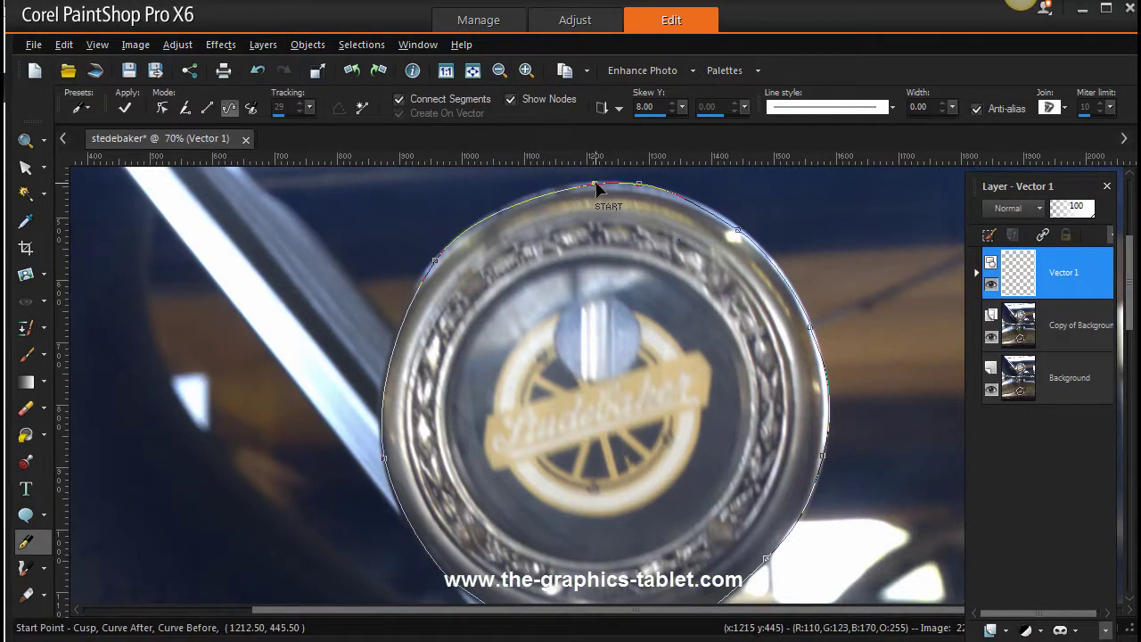
drag(596, 183, 596, 181)
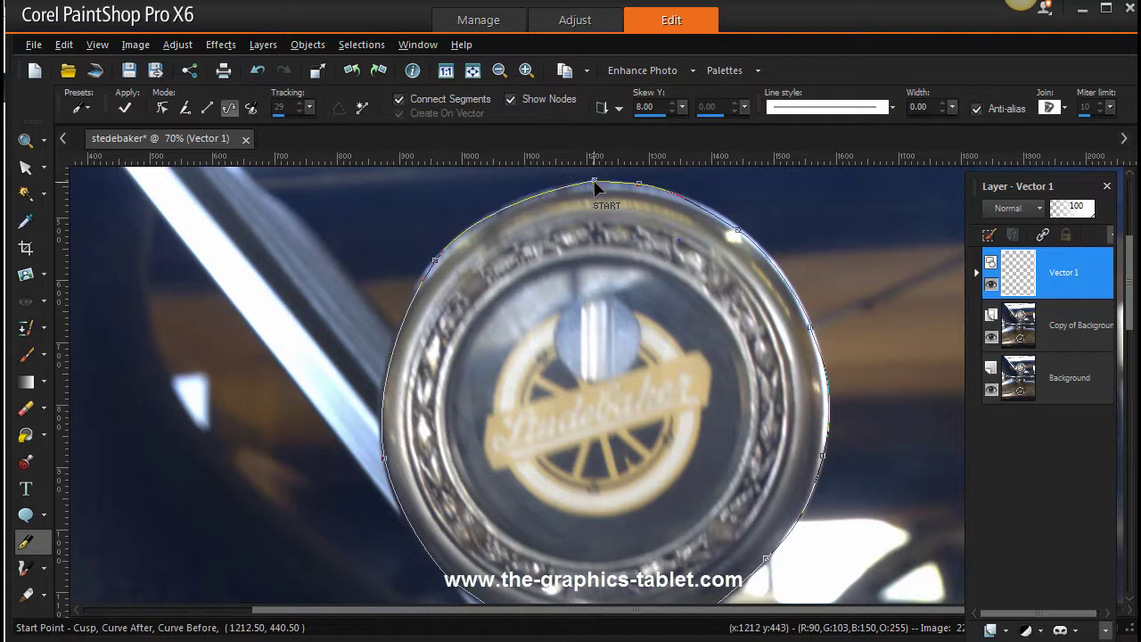
Step: Switch to Draw Mode and curve the upper-left node's handles to fit the emblem's left rim
right_click(589, 187)
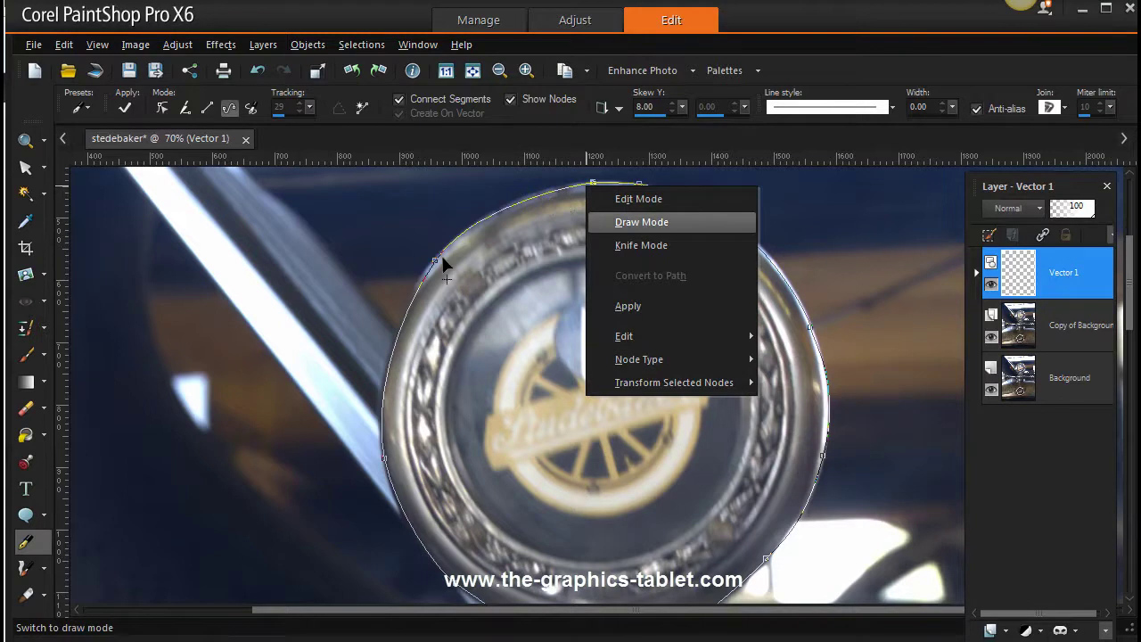
mouse_move(436, 265)
mouse_down()
mouse_move(478, 217)
mouse_move(483, 189)
mouse_up()
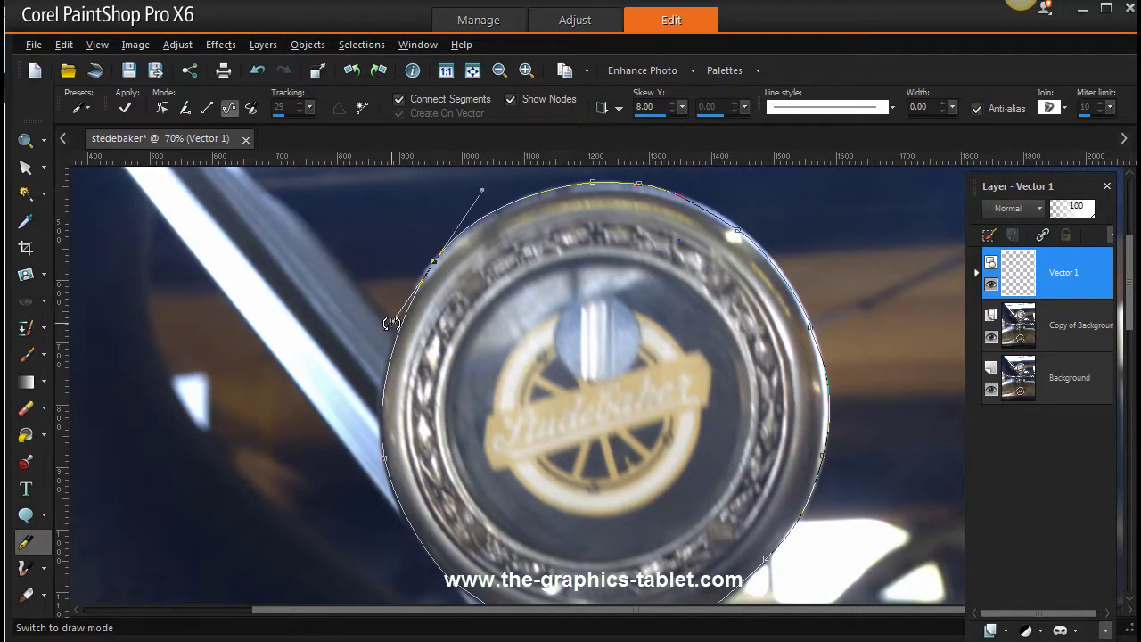
drag(391, 322, 381, 319)
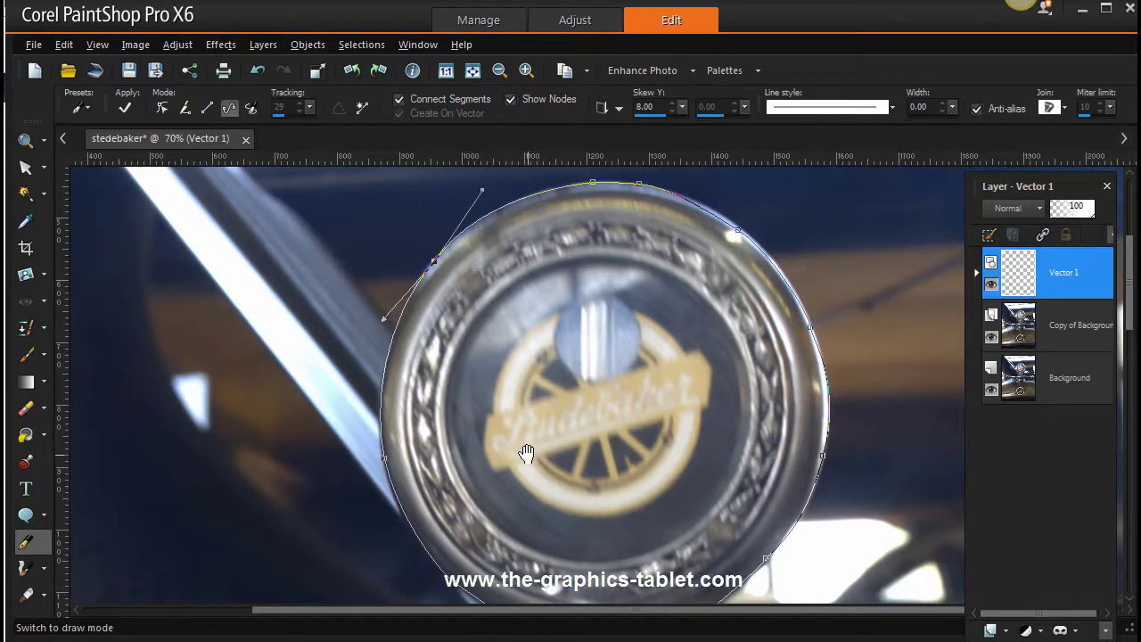
drag(526, 453, 476, 258)
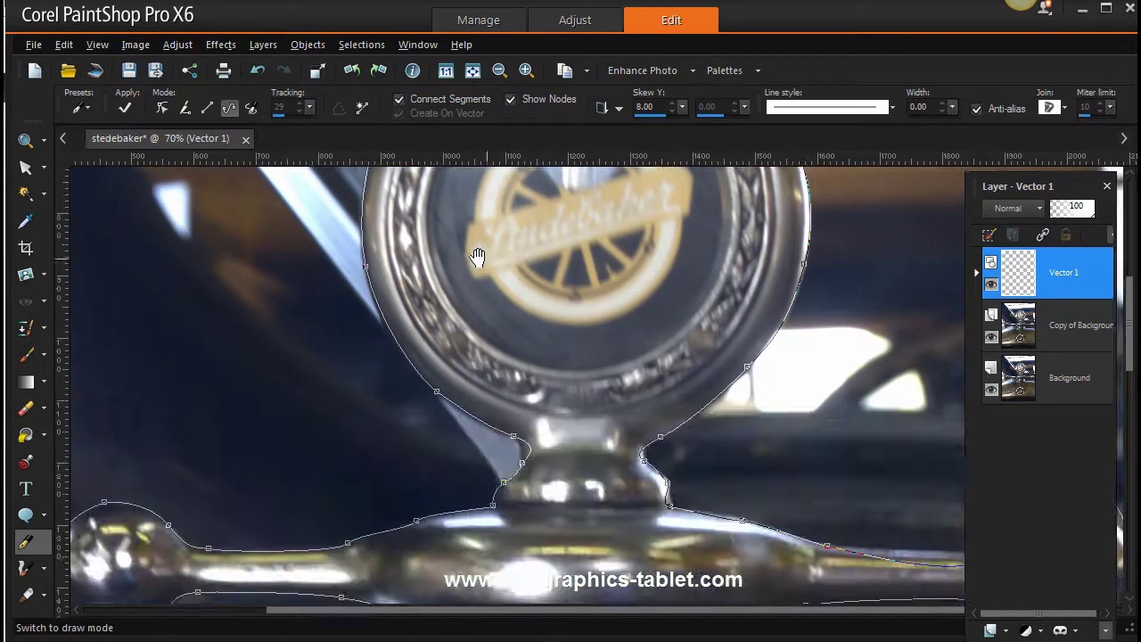
Step: Add an extra node along the crossbar outline below the neck
click(364, 267)
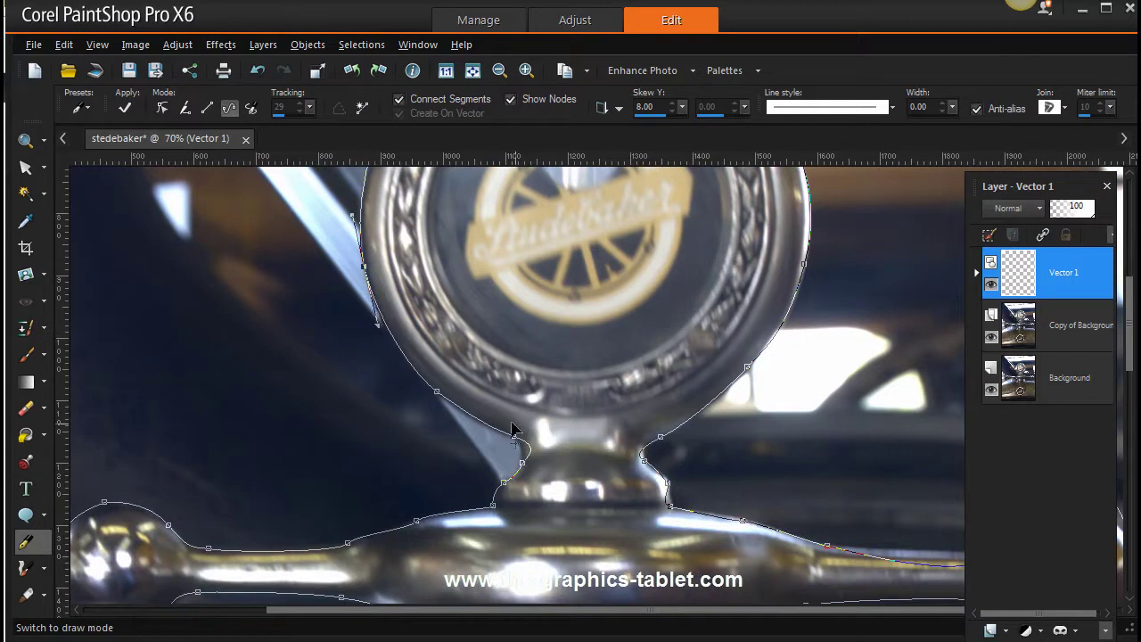
click(436, 393)
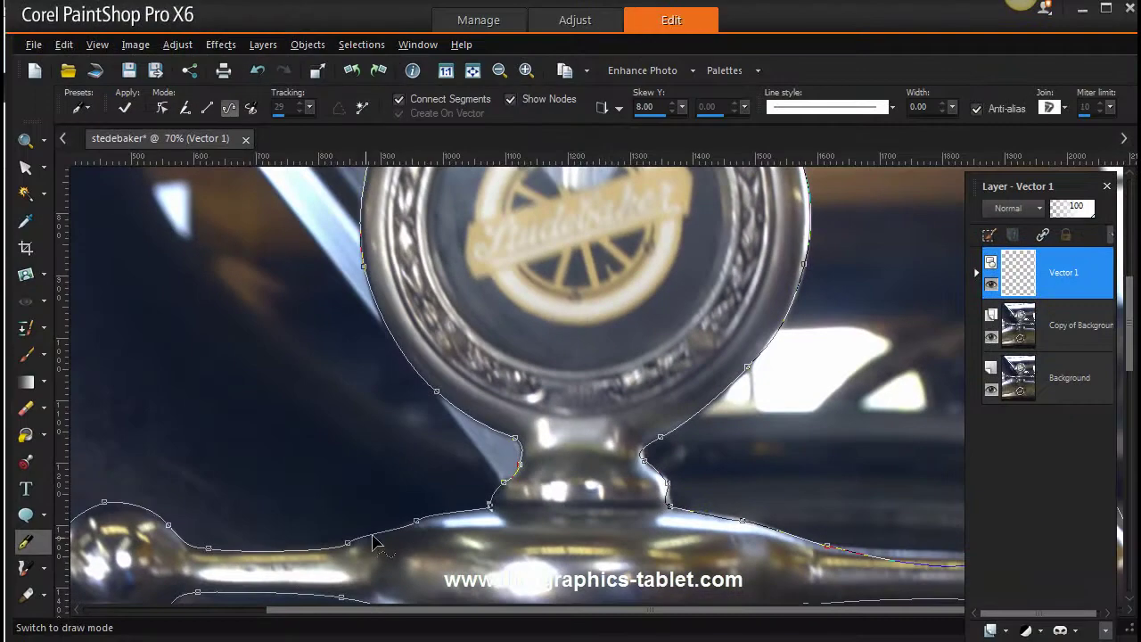
click(413, 518)
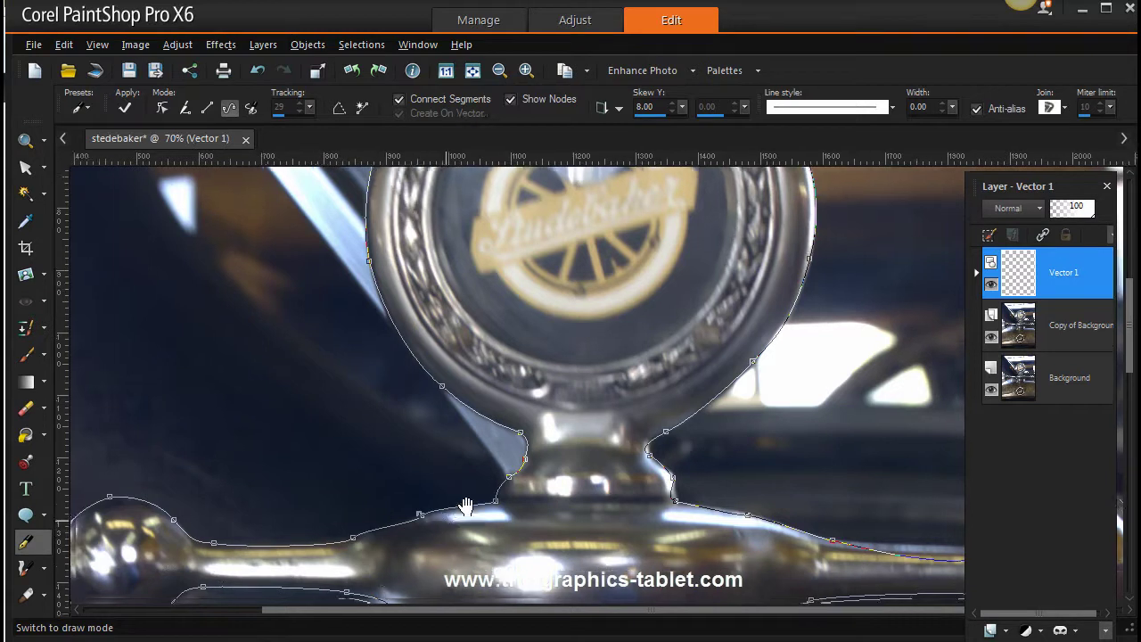
Step: Bulge the outline's nodes out so the path hugs the left ball's edge
drag(451, 560, 723, 342)
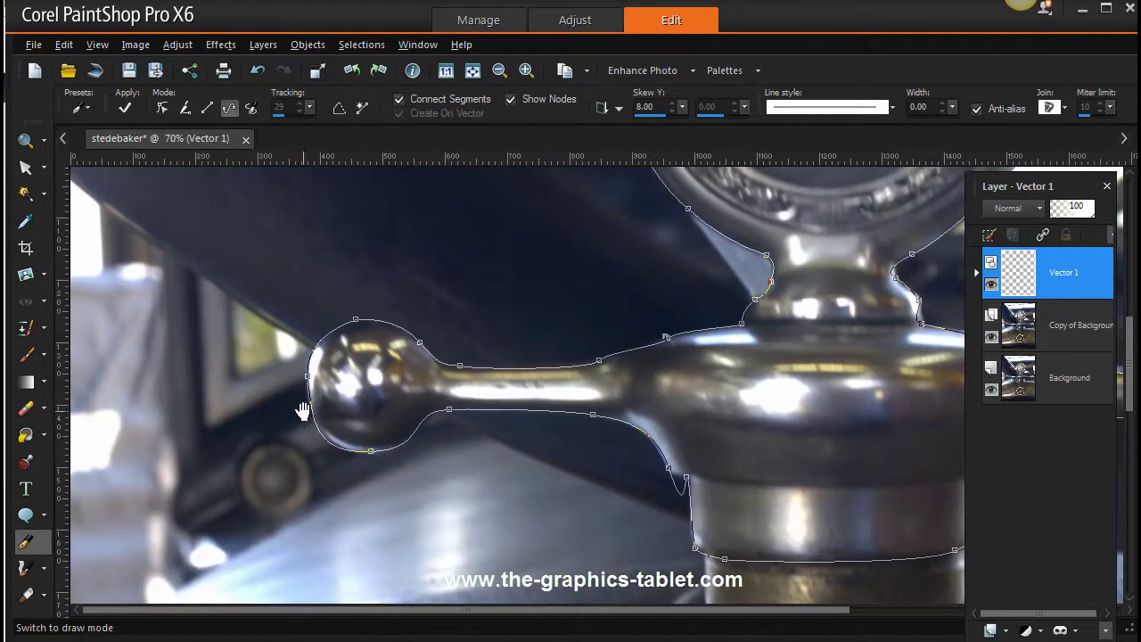
click(308, 378)
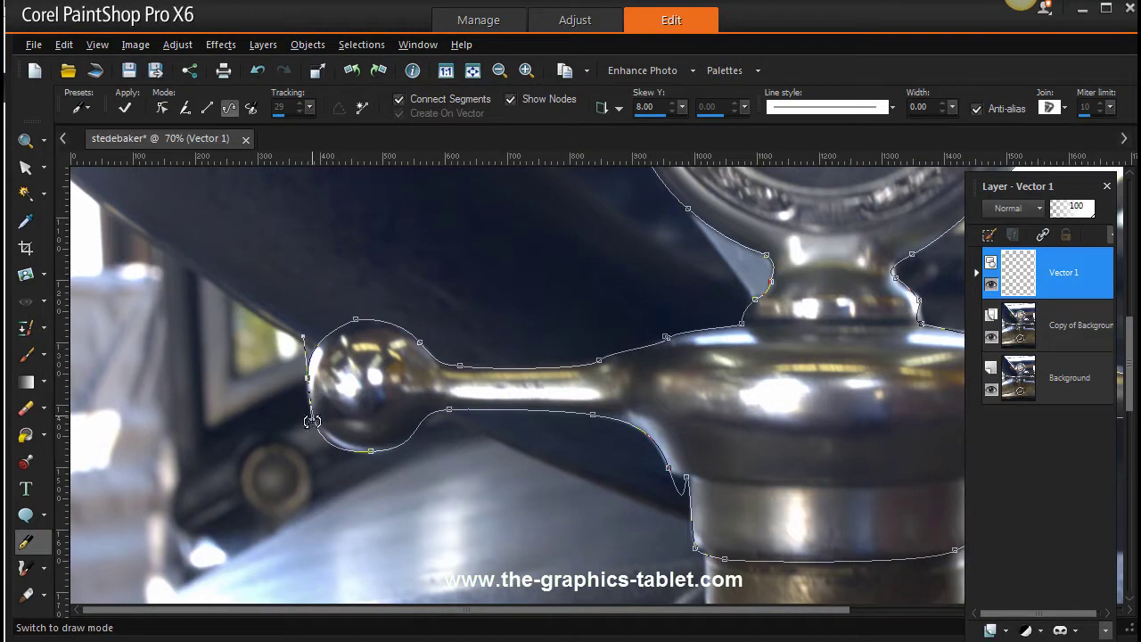
mouse_move(312, 420)
mouse_down()
mouse_move(287, 410)
mouse_move(305, 430)
mouse_move(313, 405)
mouse_up()
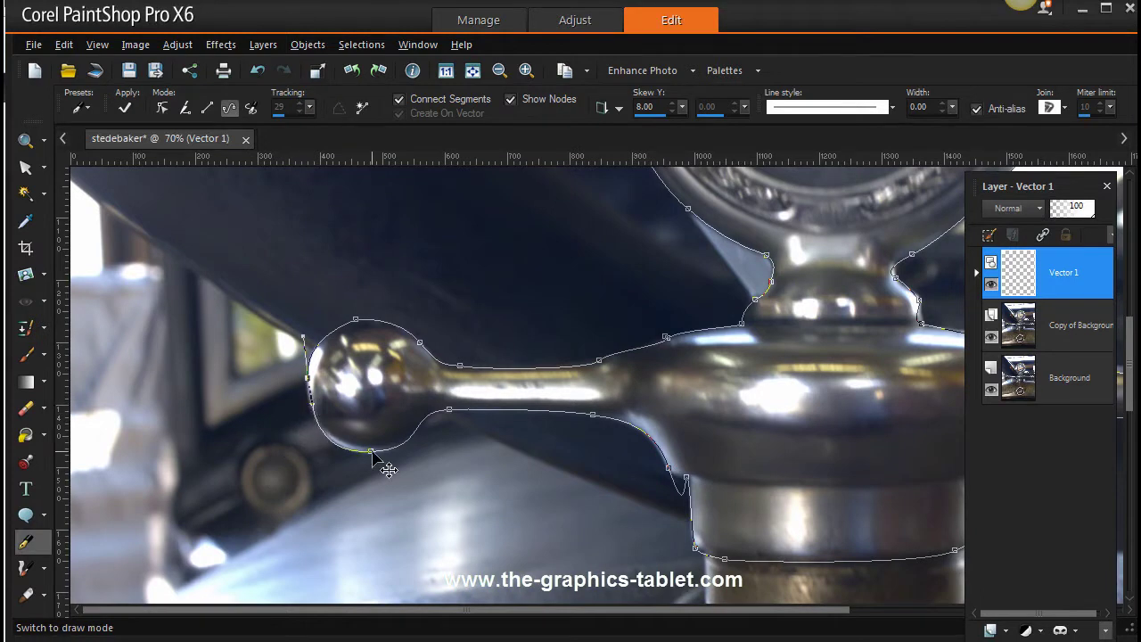
click(370, 453)
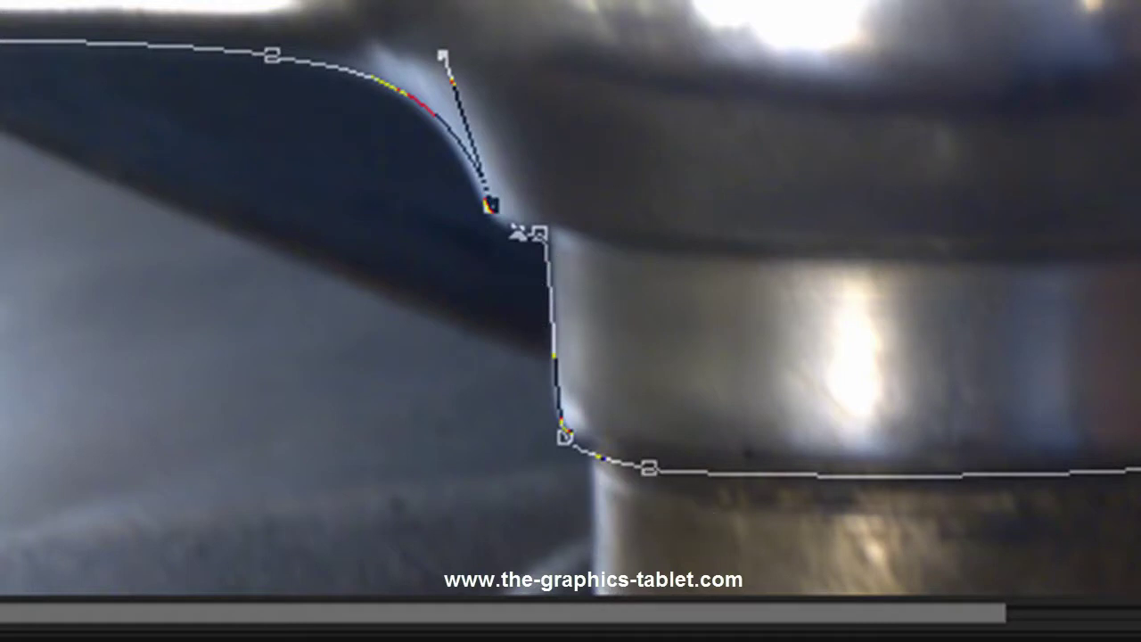
drag(662, 622, 943, 634)
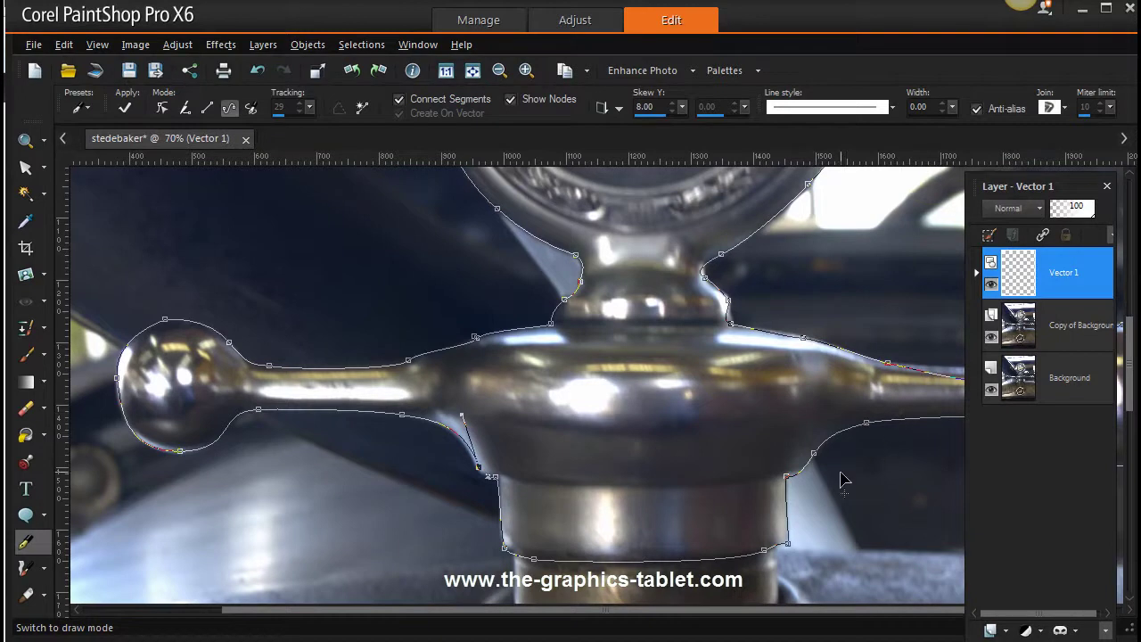
Step: Hide the Layers palette and reshape the outline around the right ball's edge and top
drag(685, 458, 502, 525)
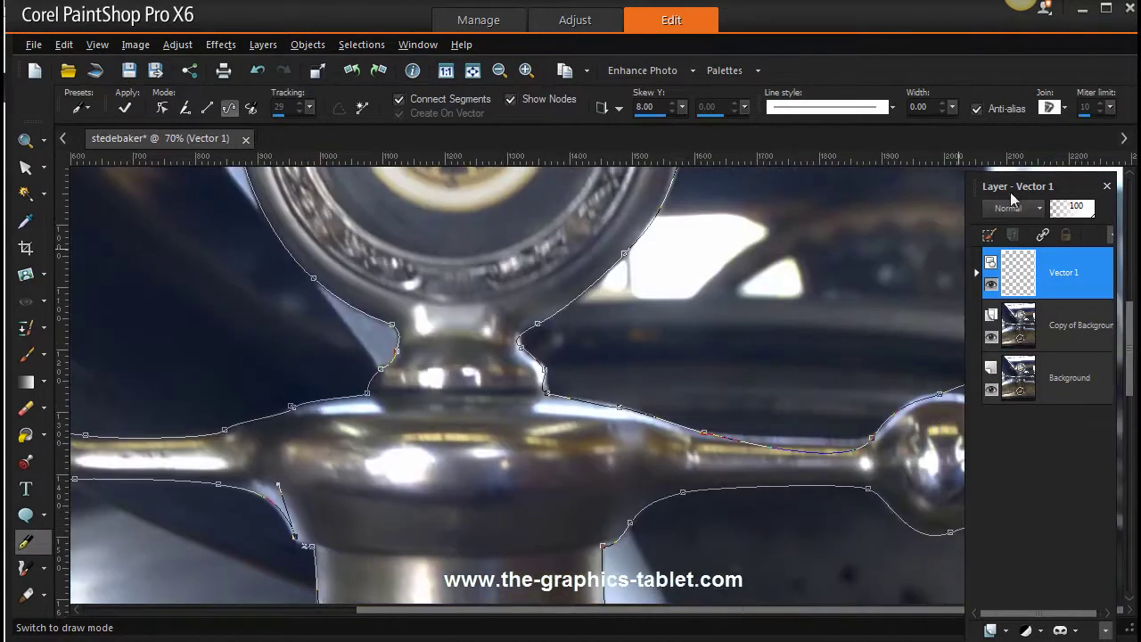
click(1105, 186)
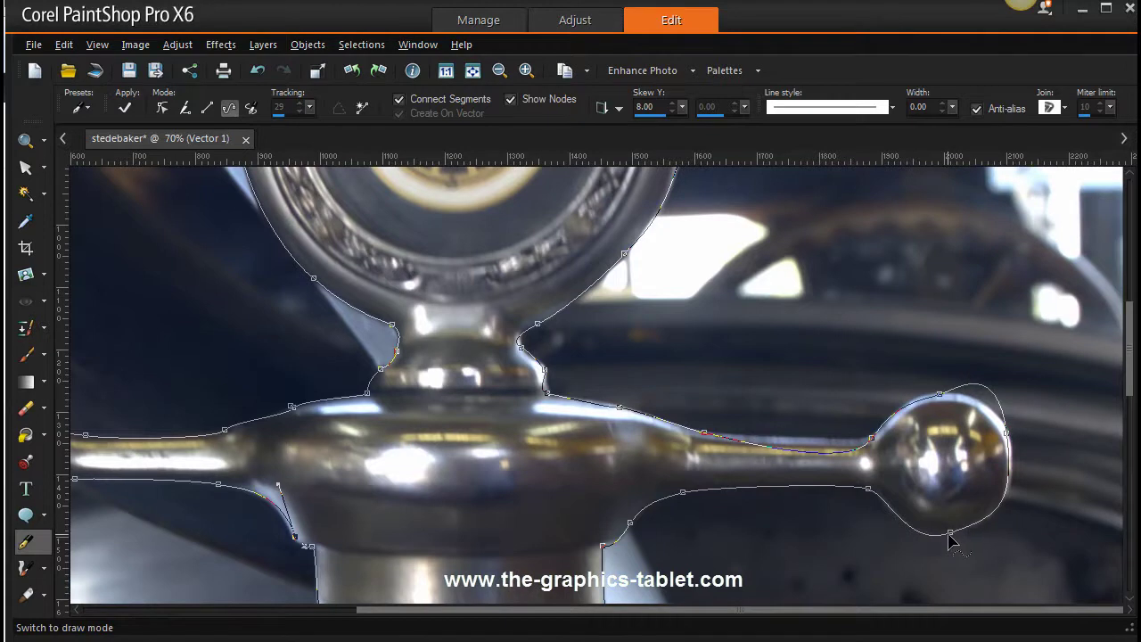
click(1006, 433)
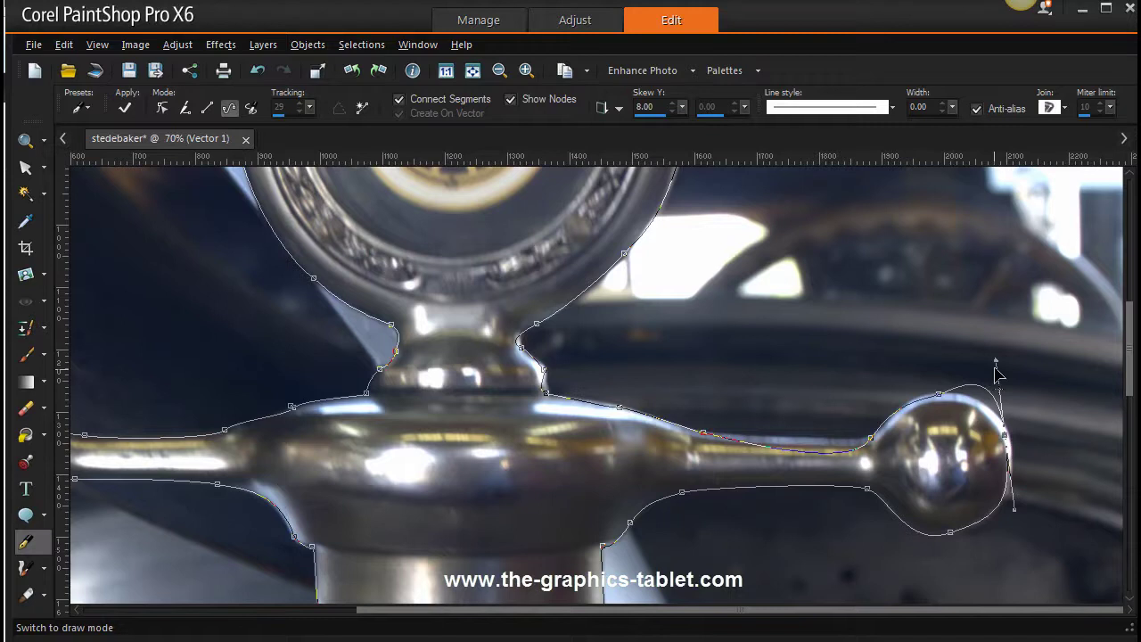
drag(995, 362, 986, 378)
click(939, 394)
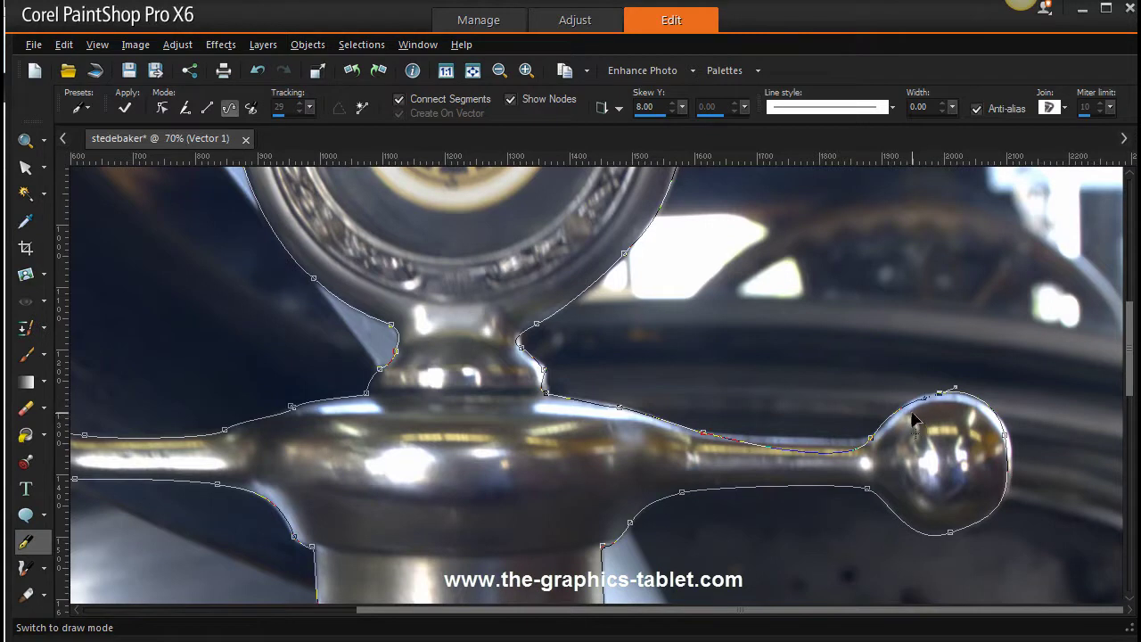
drag(923, 397, 921, 398)
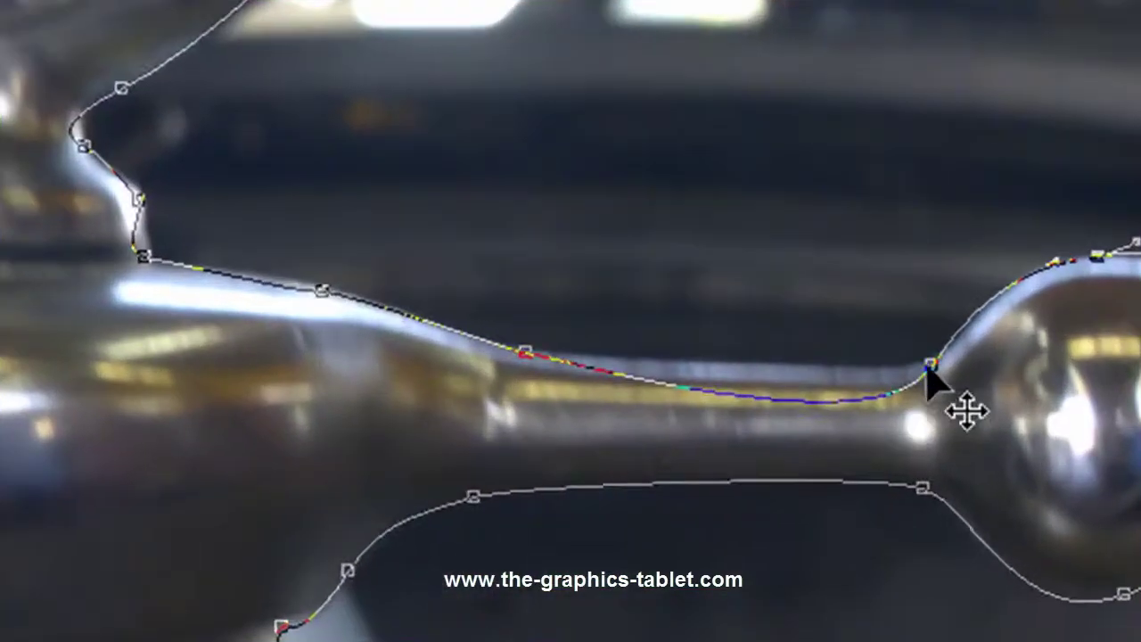
Step: Fit the path segment along the right arm's top edge and smooth its join into the ball
click(869, 440)
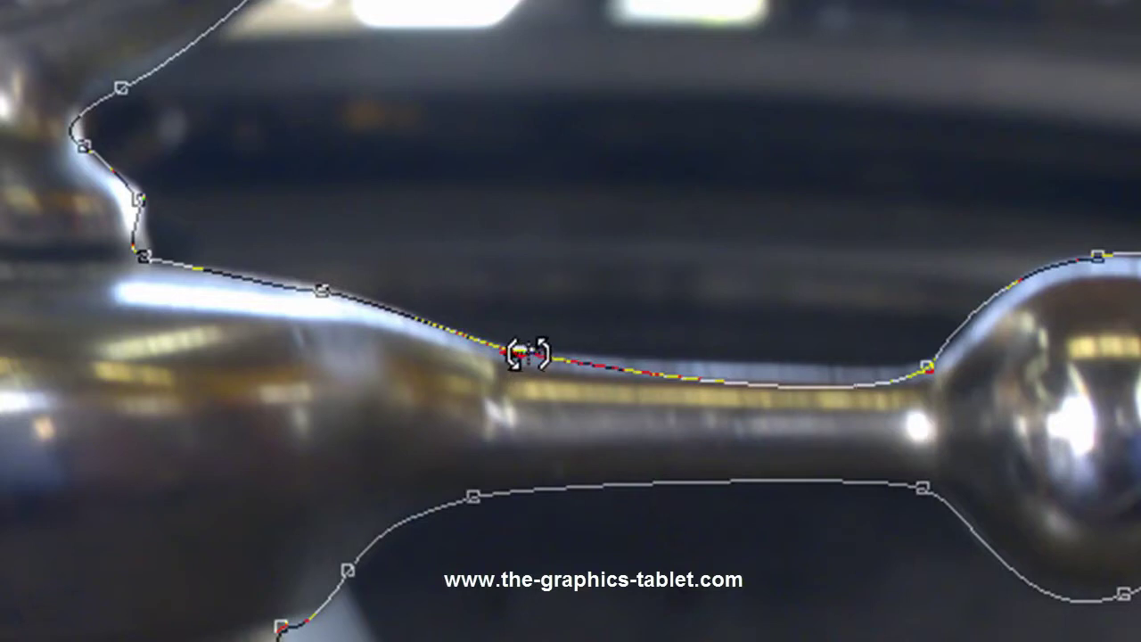
drag(528, 353, 628, 118)
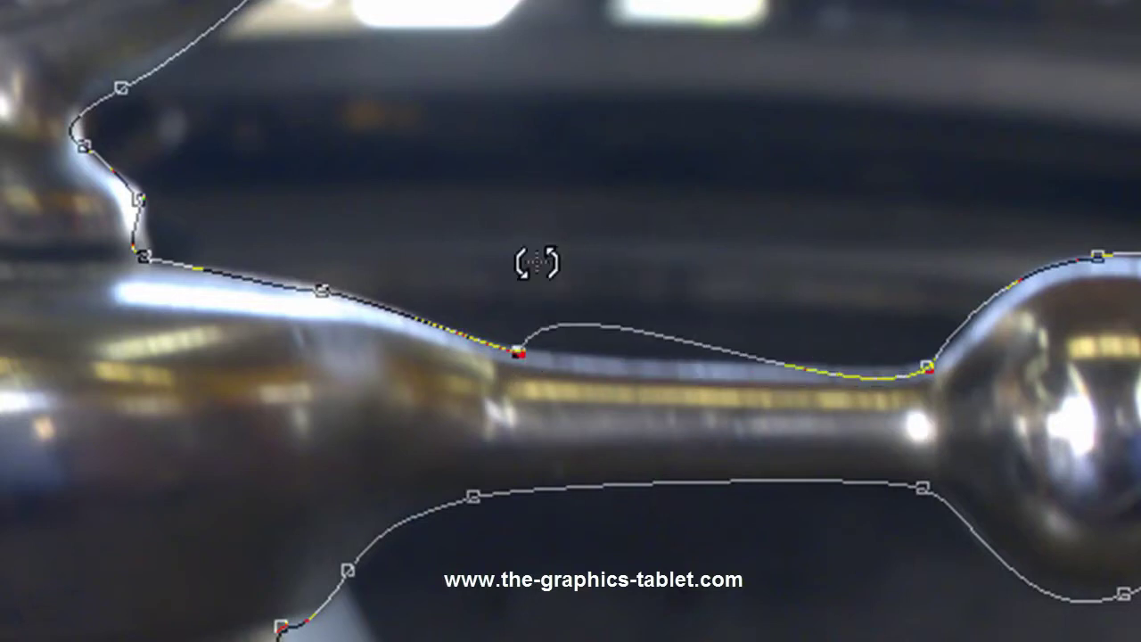
mouse_move(629, 118)
mouse_down()
mouse_move(588, 350)
mouse_move(548, 364)
mouse_move(535, 387)
mouse_move(535, 347)
mouse_up()
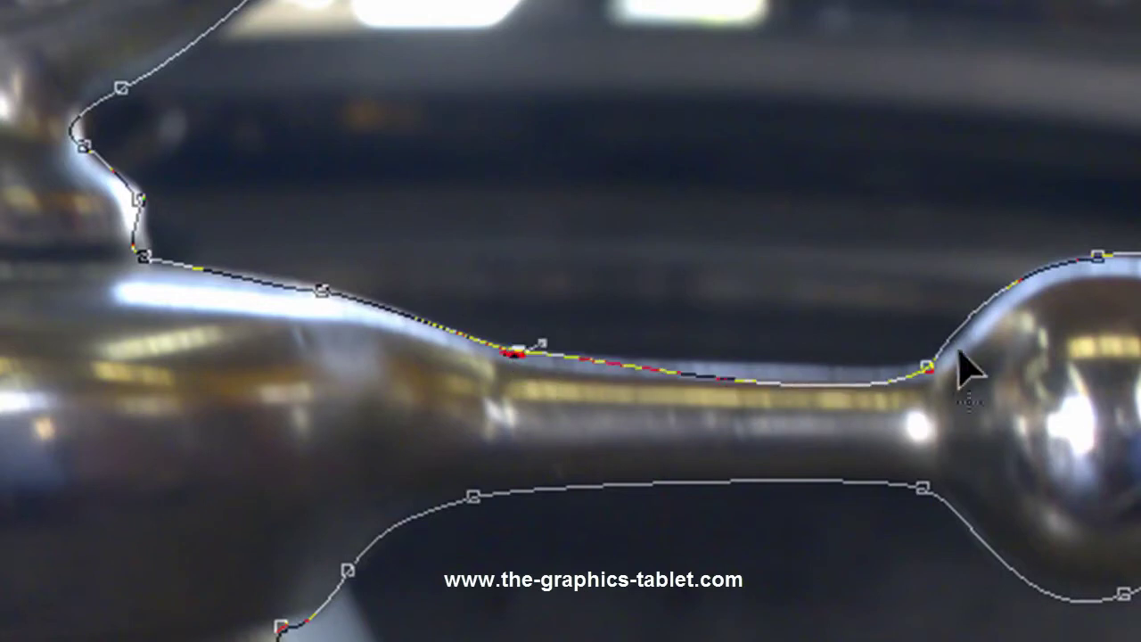
click(918, 369)
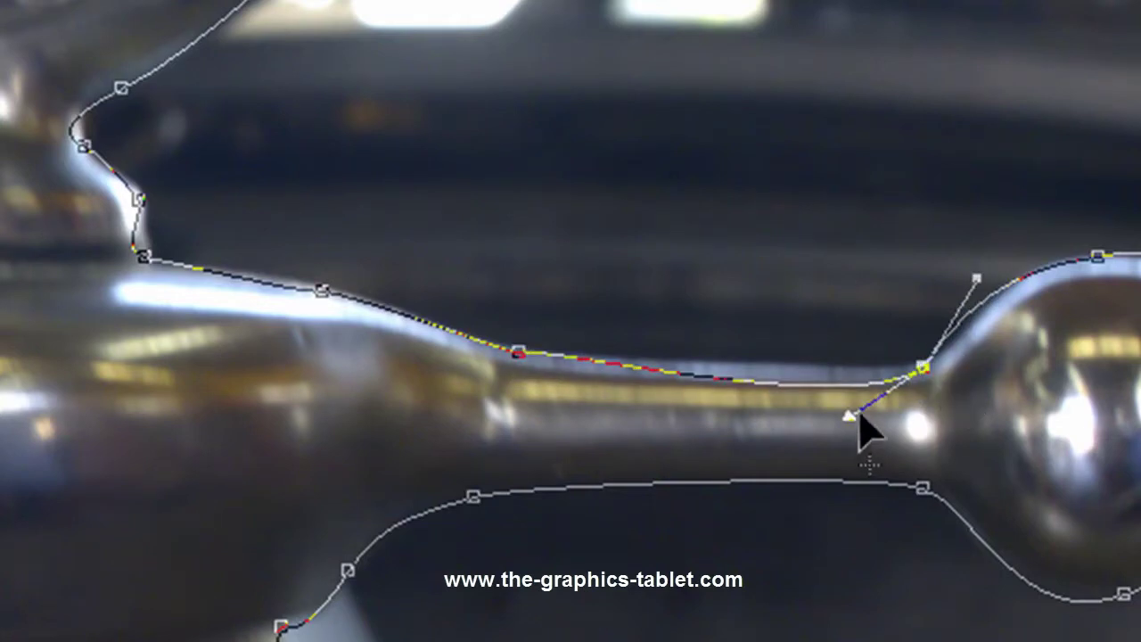
drag(847, 415, 827, 390)
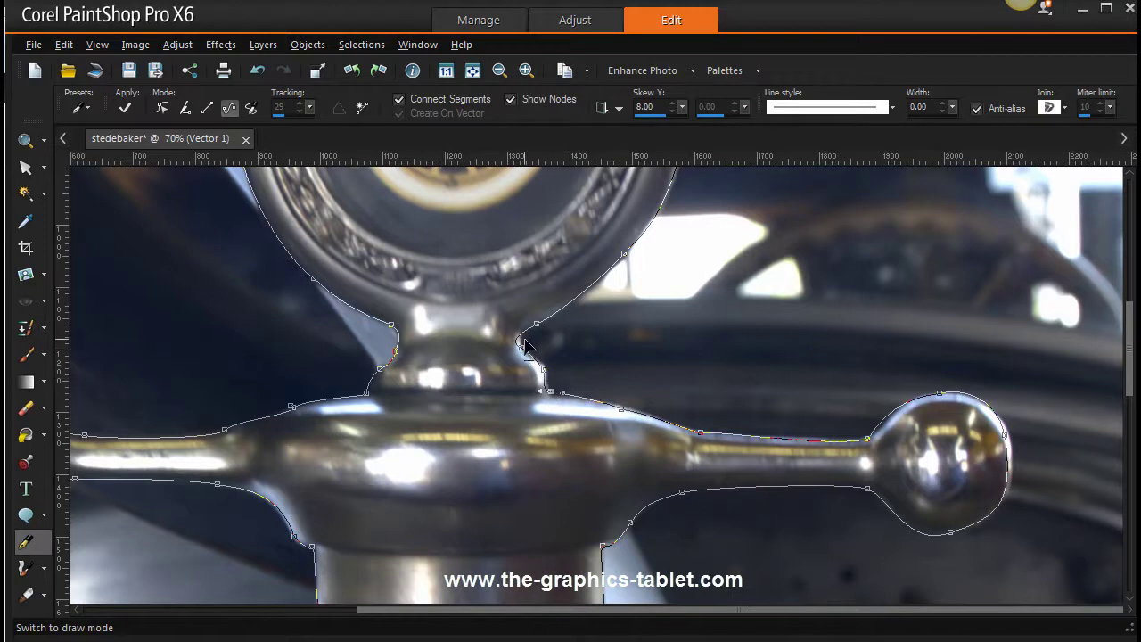
Step: Tighten the outline segments around the neck and along the emblem's right rim
drag(536, 362, 530, 365)
drag(720, 236, 670, 472)
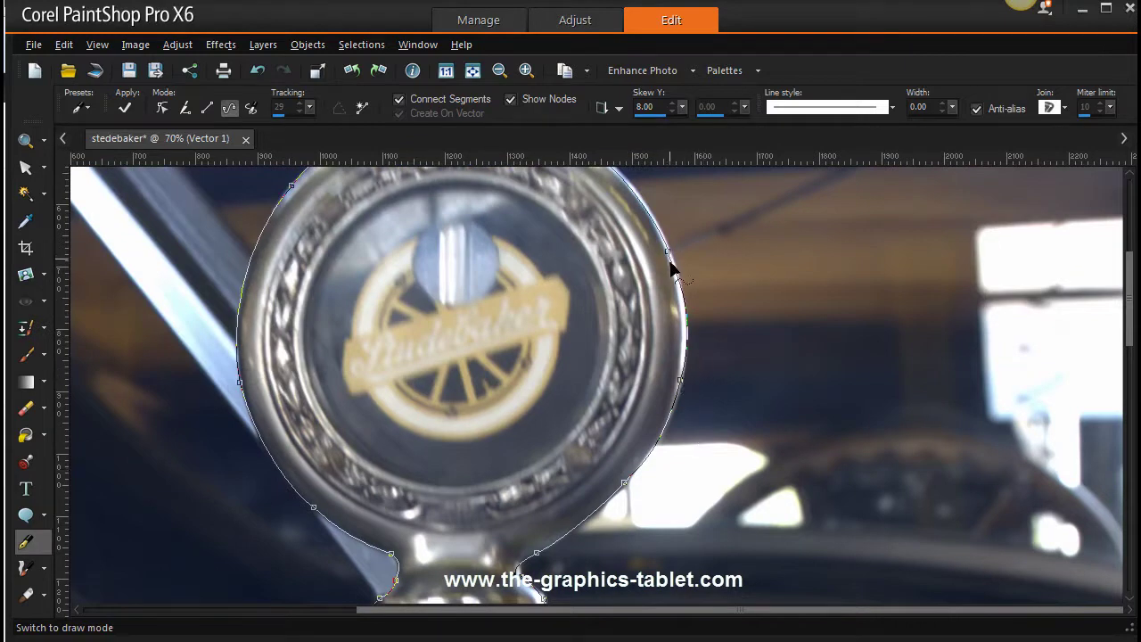
drag(670, 256, 688, 308)
drag(774, 302, 794, 526)
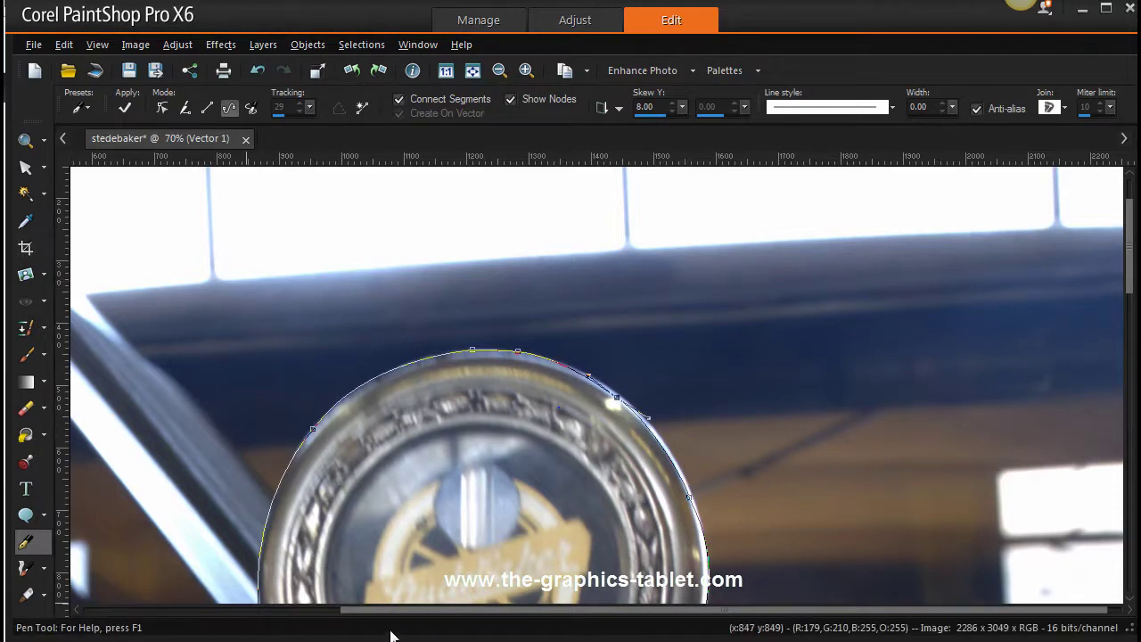
Step: Zoom out to the whole photo and show the Materials and Layers palettes
scroll(393, 628, down, 2)
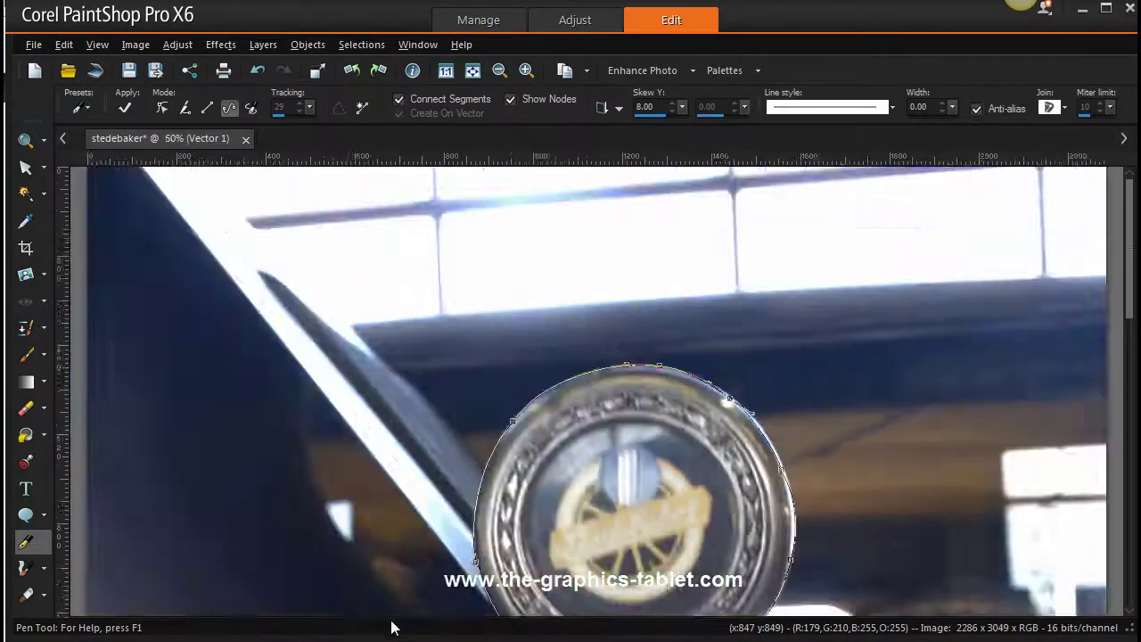
scroll(392, 627, down, 2)
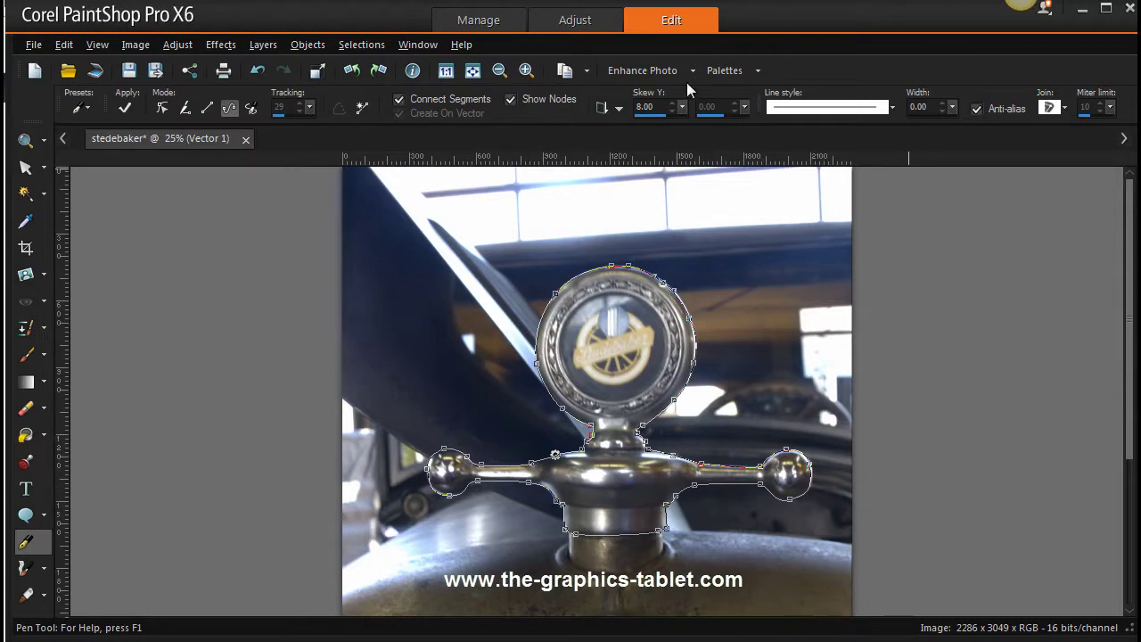
click(732, 76)
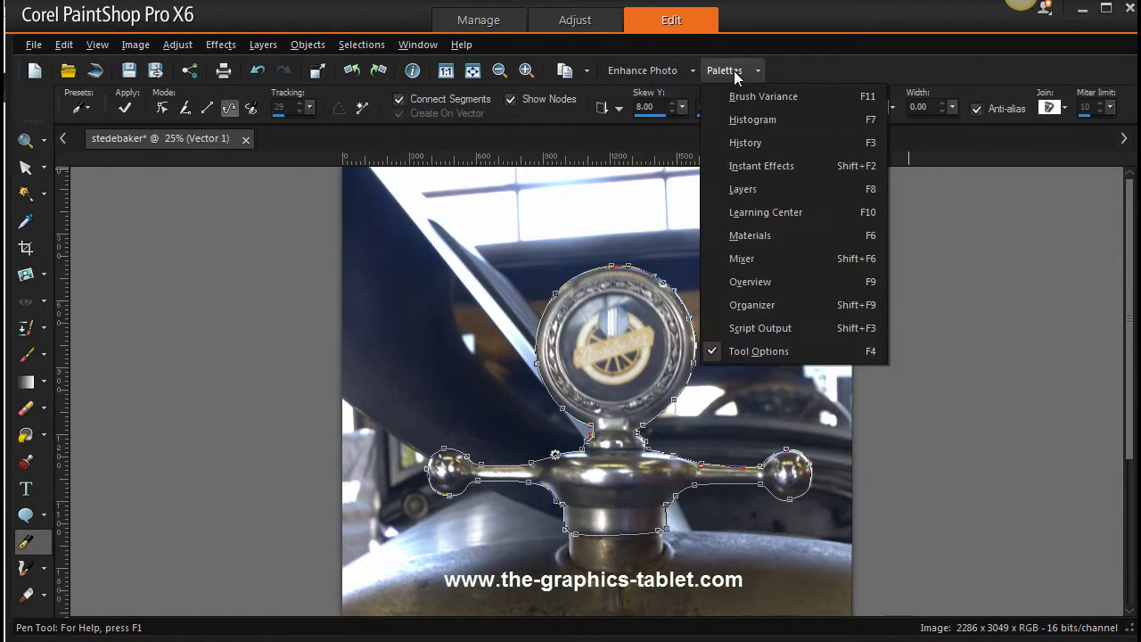
click(776, 236)
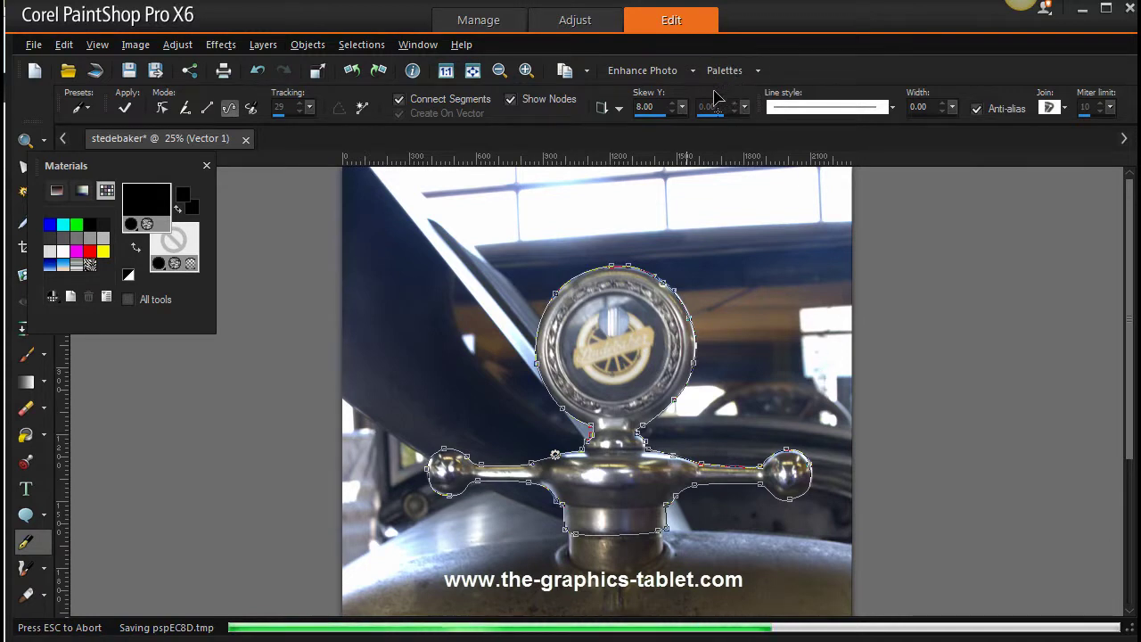
click(727, 71)
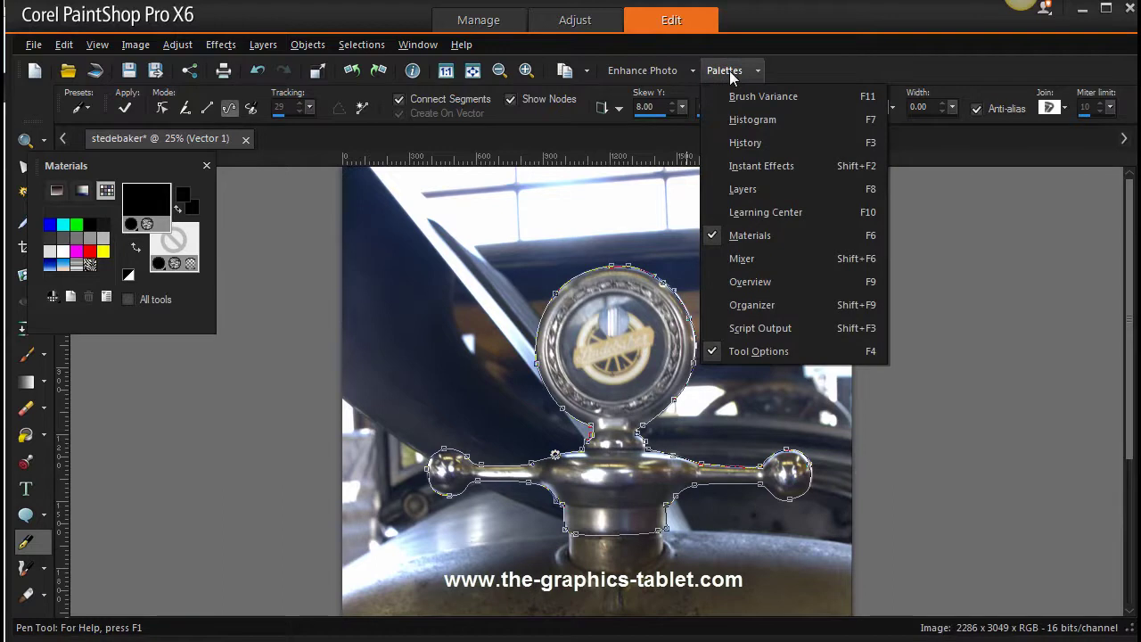
click(784, 189)
mouse_move(1018, 272)
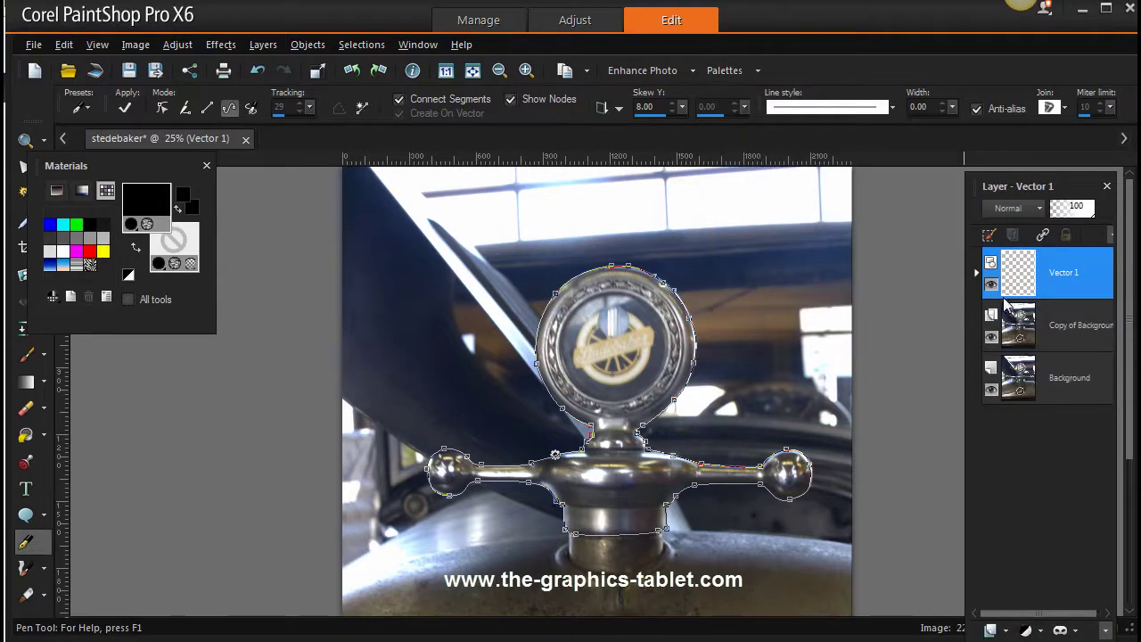
Step: Turn off fill transparency and make the vector shape's fill white in the Materials palette
click(190, 269)
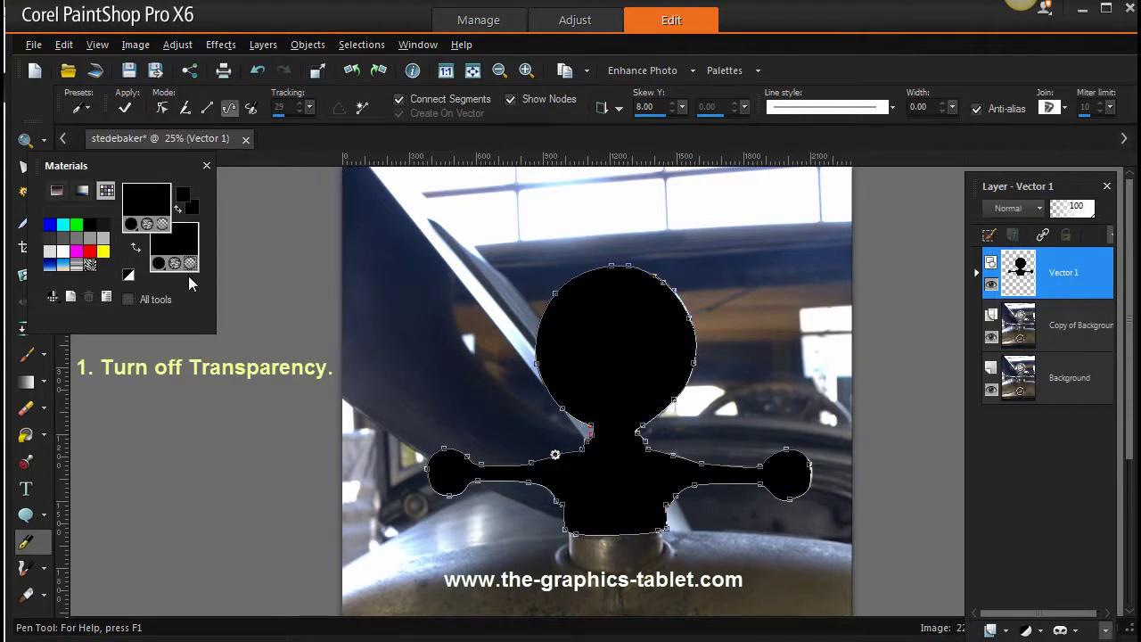
click(129, 276)
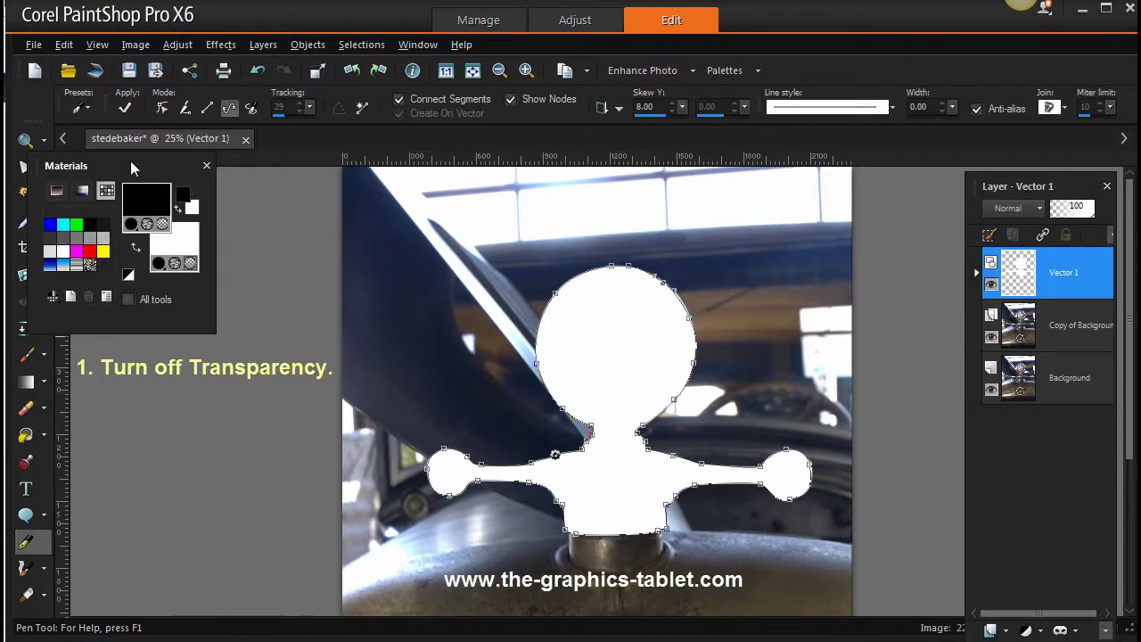
drag(132, 168, 198, 182)
Step: Select the white vector shape and convert it into a selection
click(25, 169)
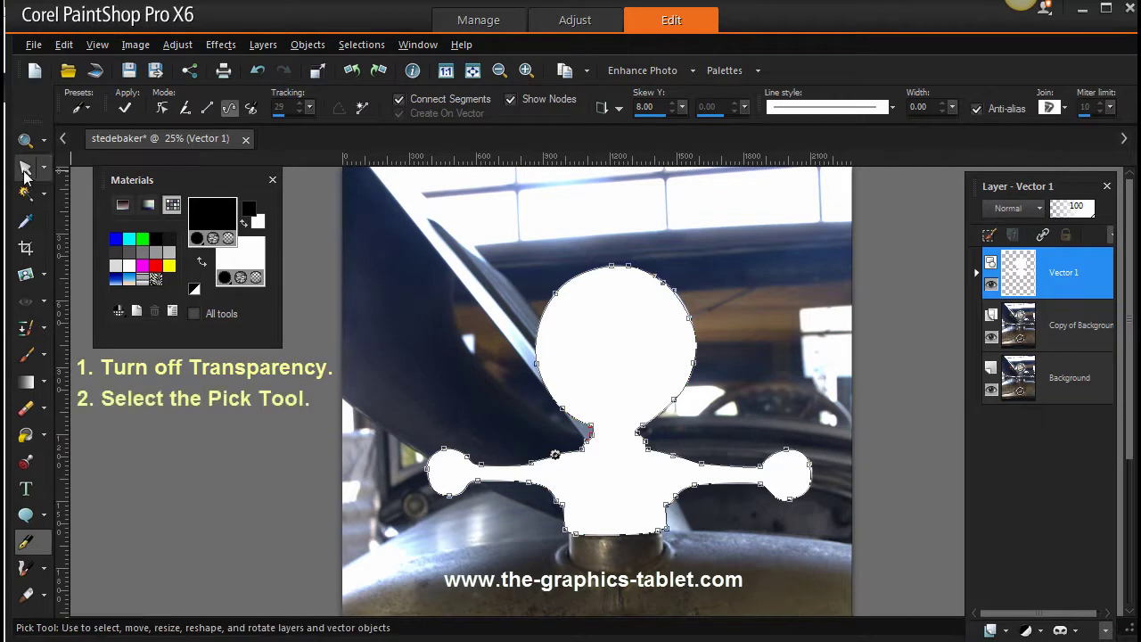
click(25, 171)
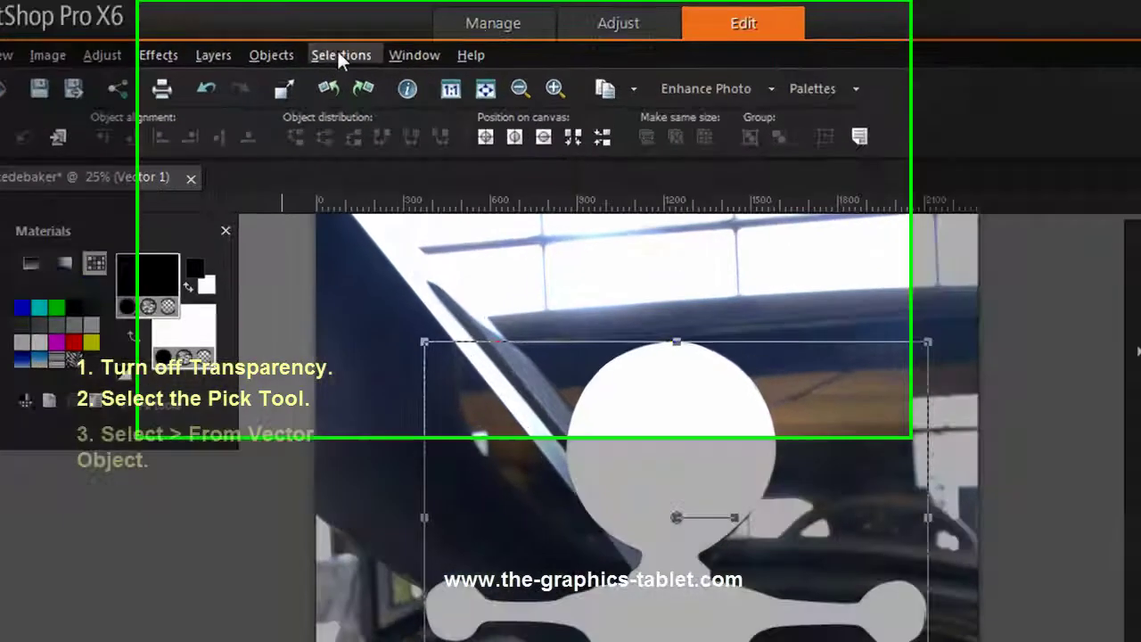
click(361, 44)
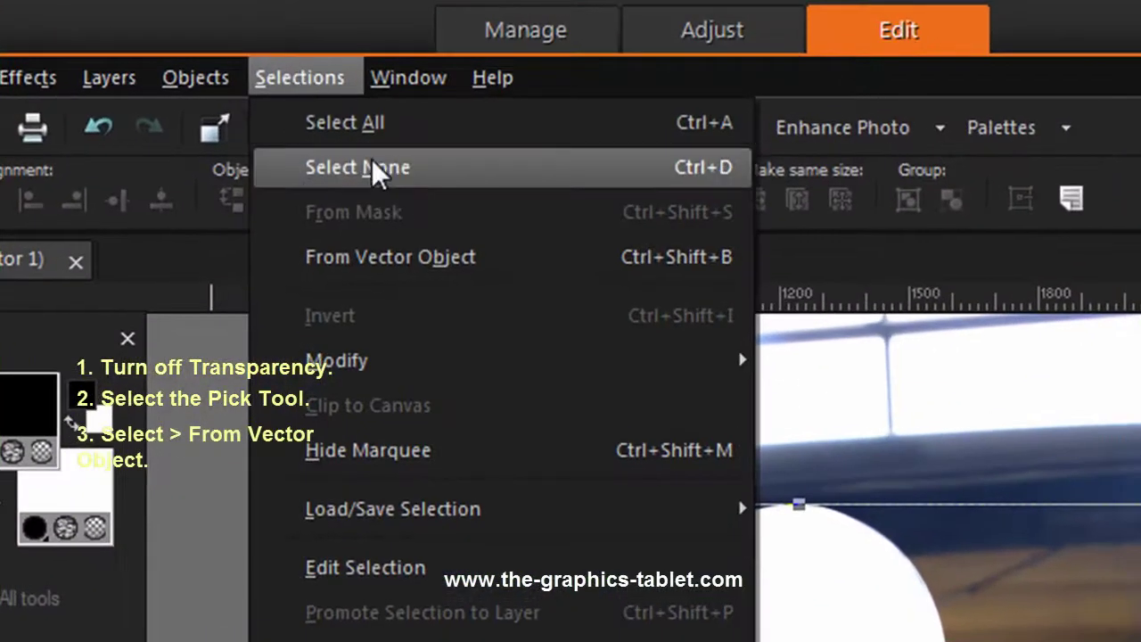
click(419, 256)
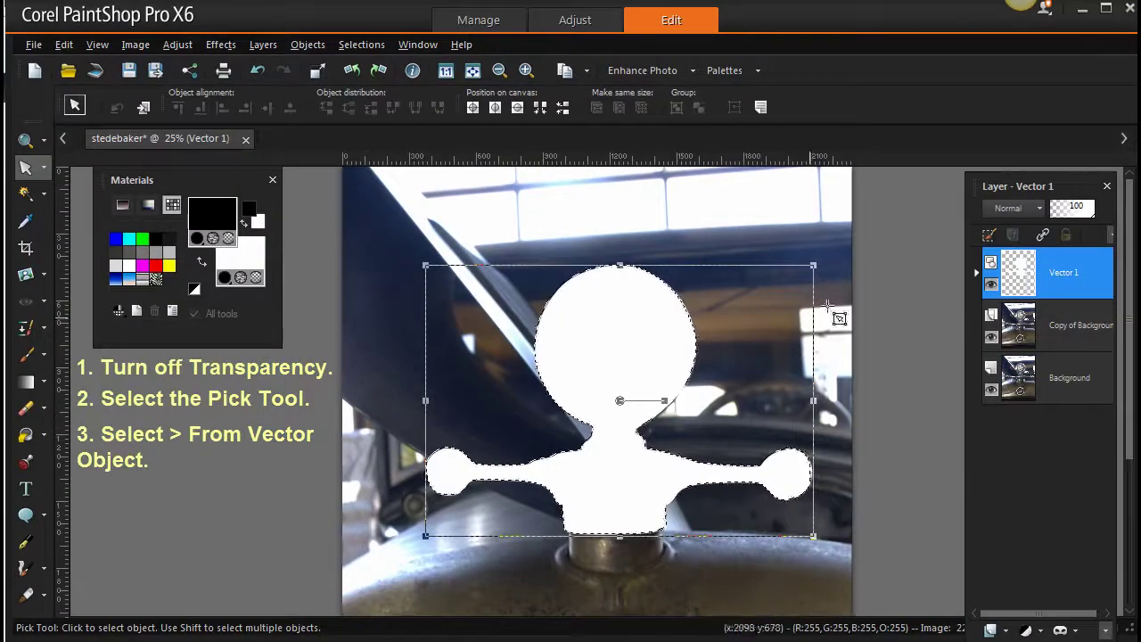
Step: On Copy of Background, invert the selection and delete everything around the radiator cap
click(1072, 335)
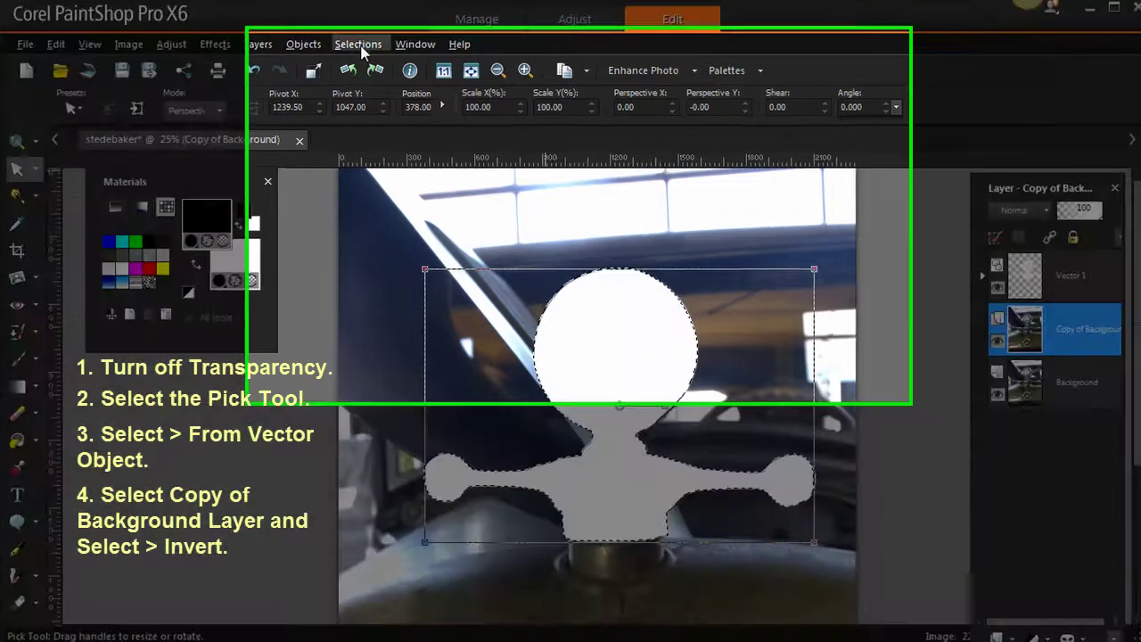
click(362, 45)
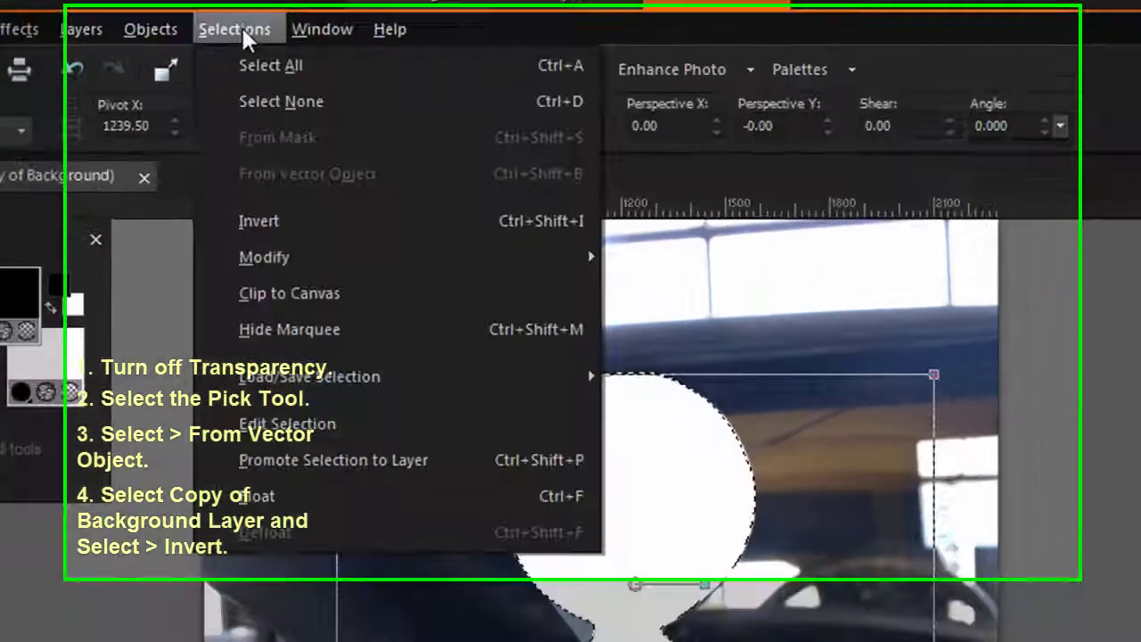
click(247, 242)
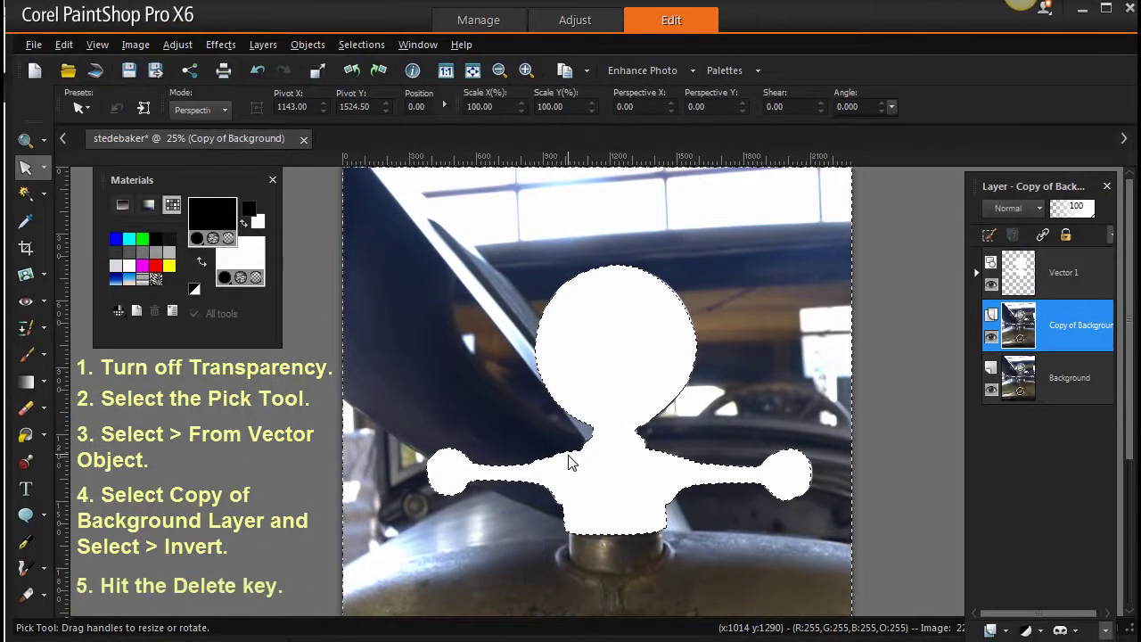
key(Delete)
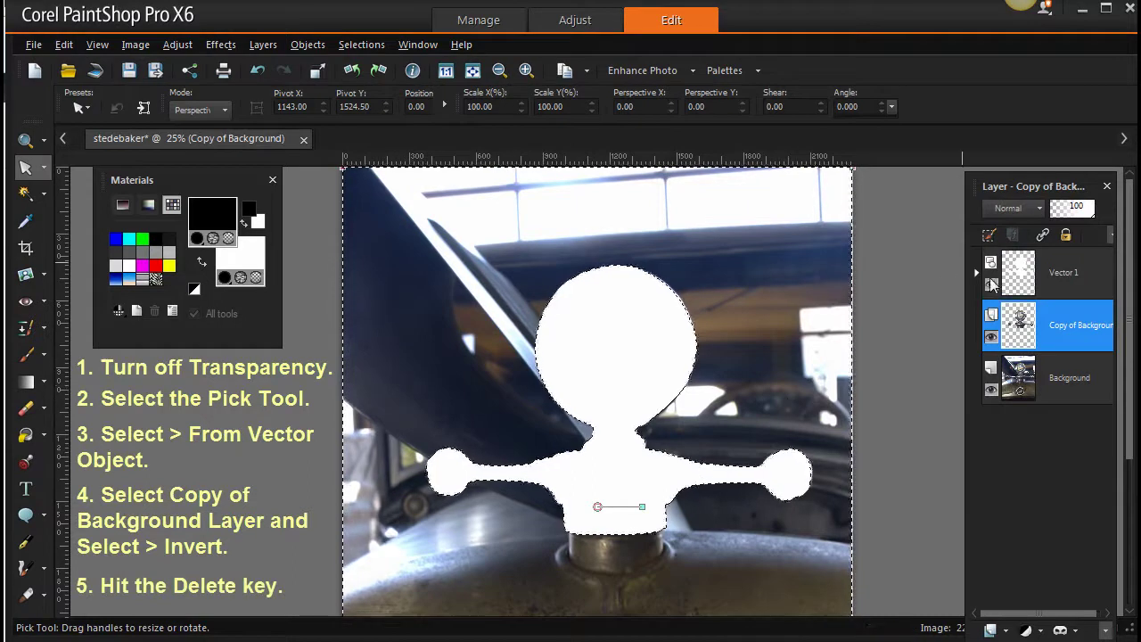
Step: Hide the Vector 1 and Background layers and clear the selection
click(991, 283)
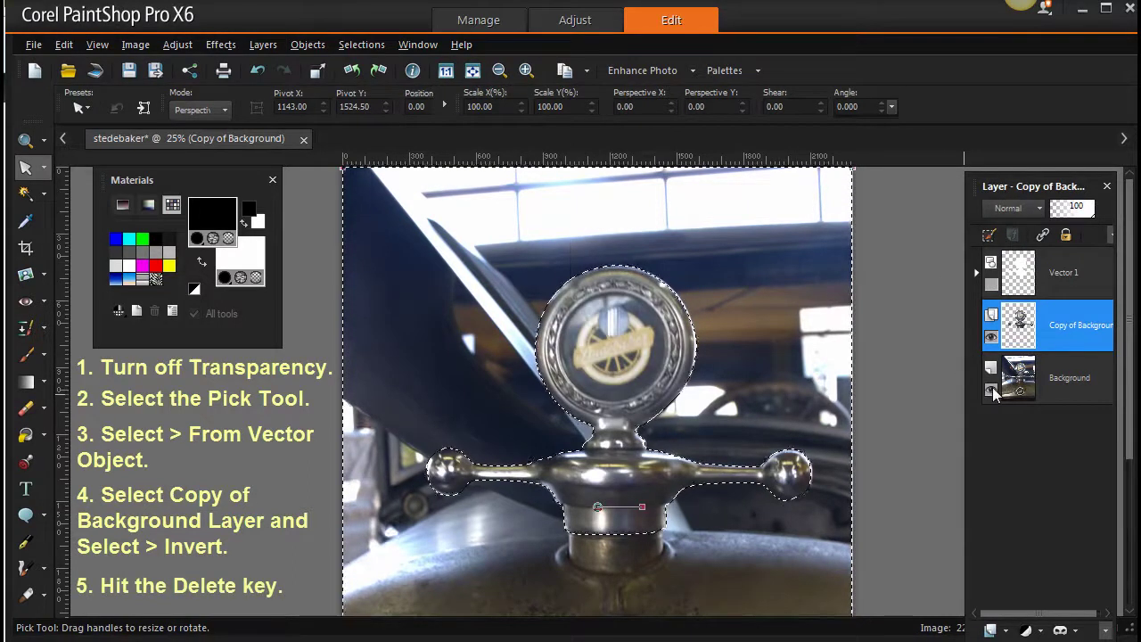
click(991, 388)
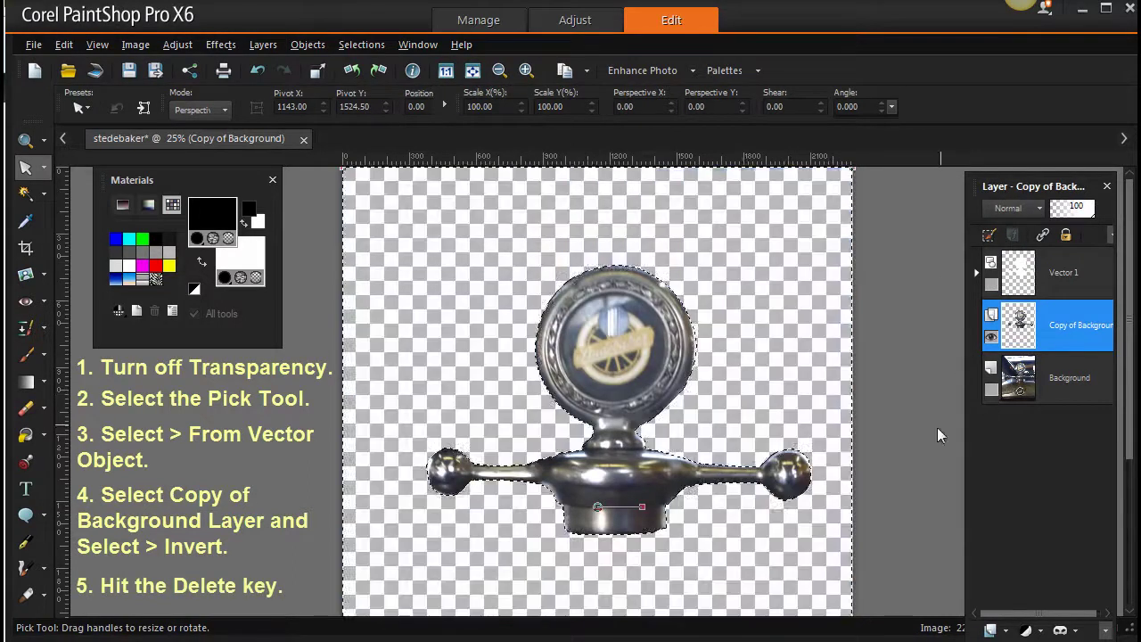
click(357, 44)
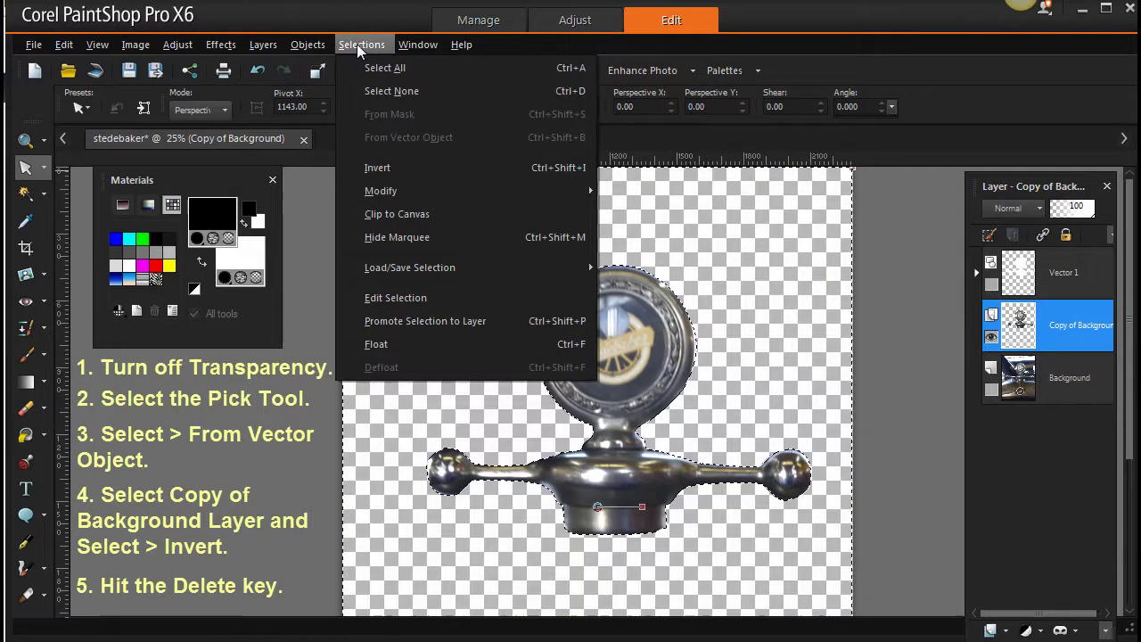
click(408, 92)
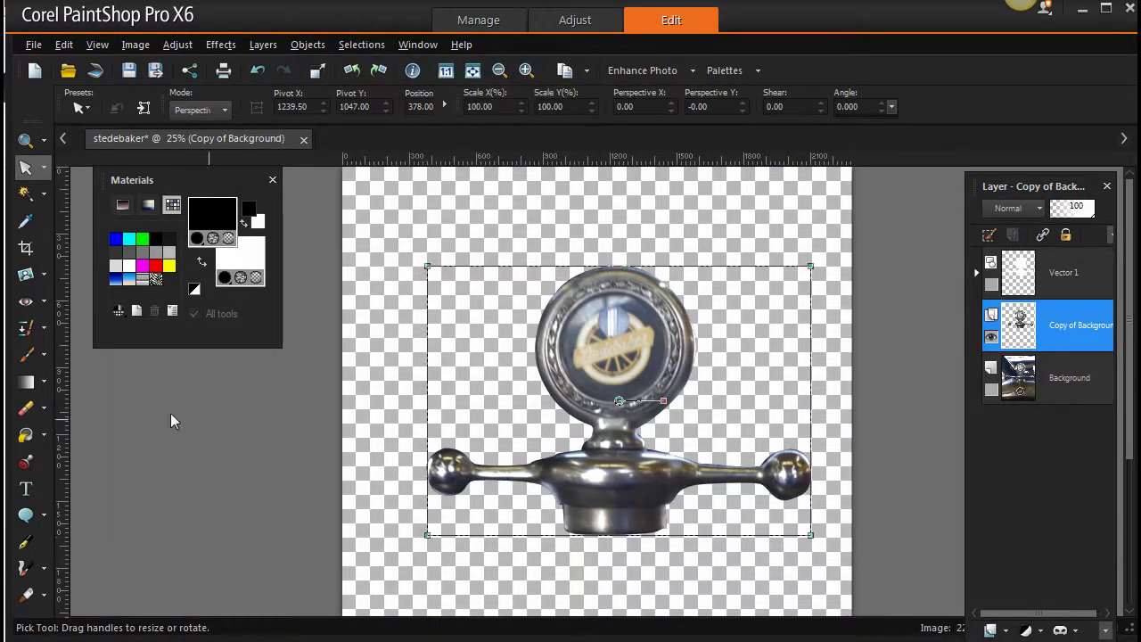
click(25, 354)
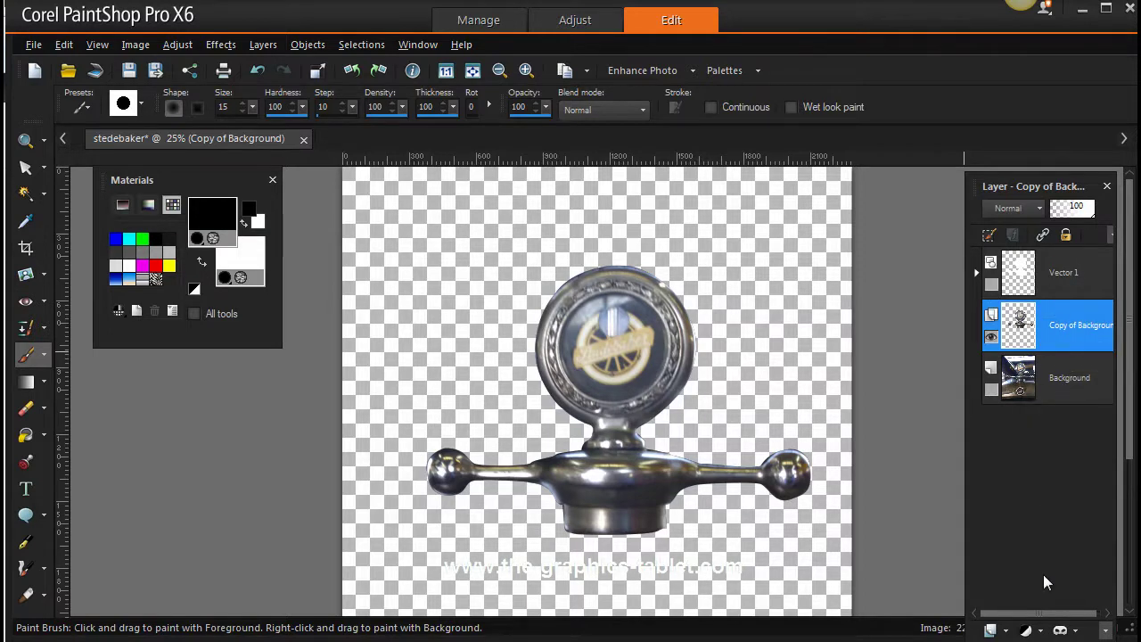
Step: Try a Curves adjustment layer darkening the midtones, then cancel it
click(1040, 630)
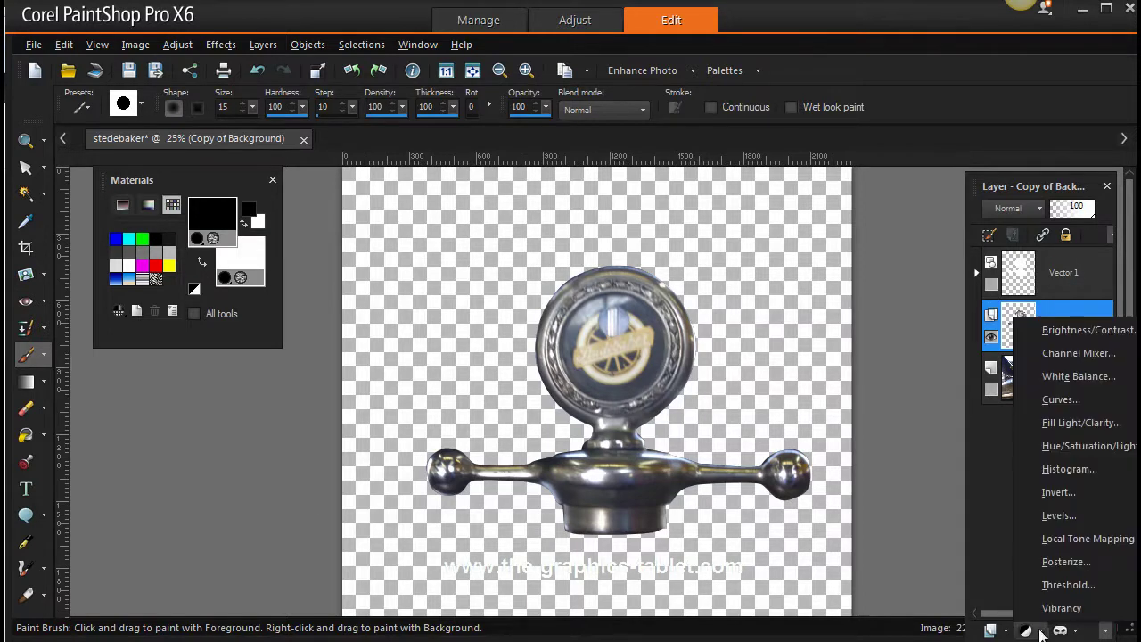
click(1058, 408)
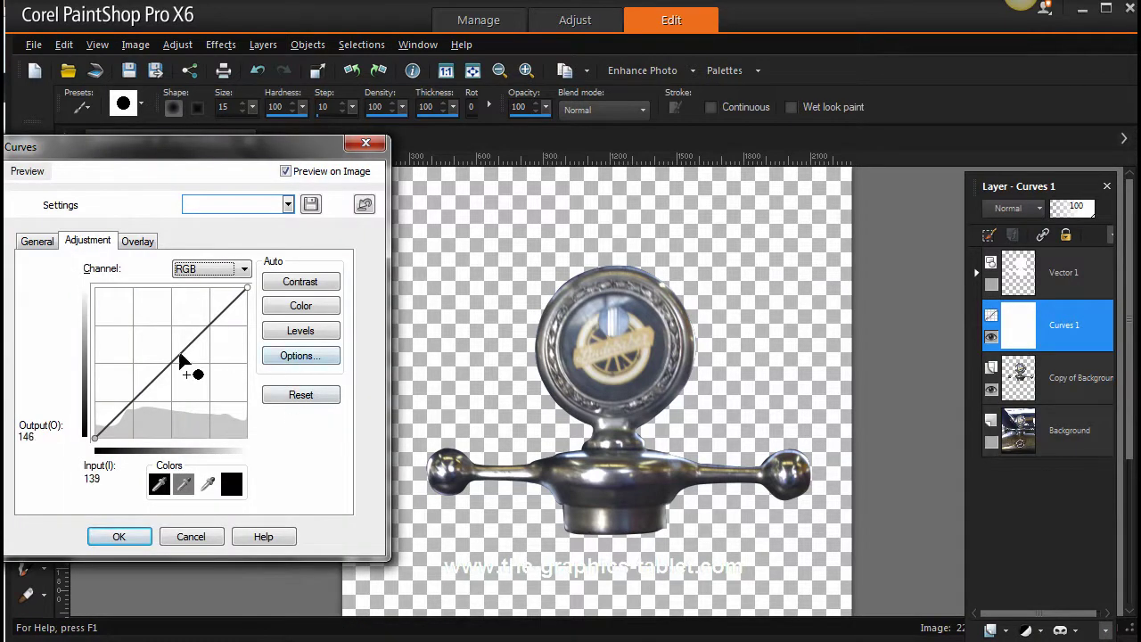
drag(172, 373, 171, 394)
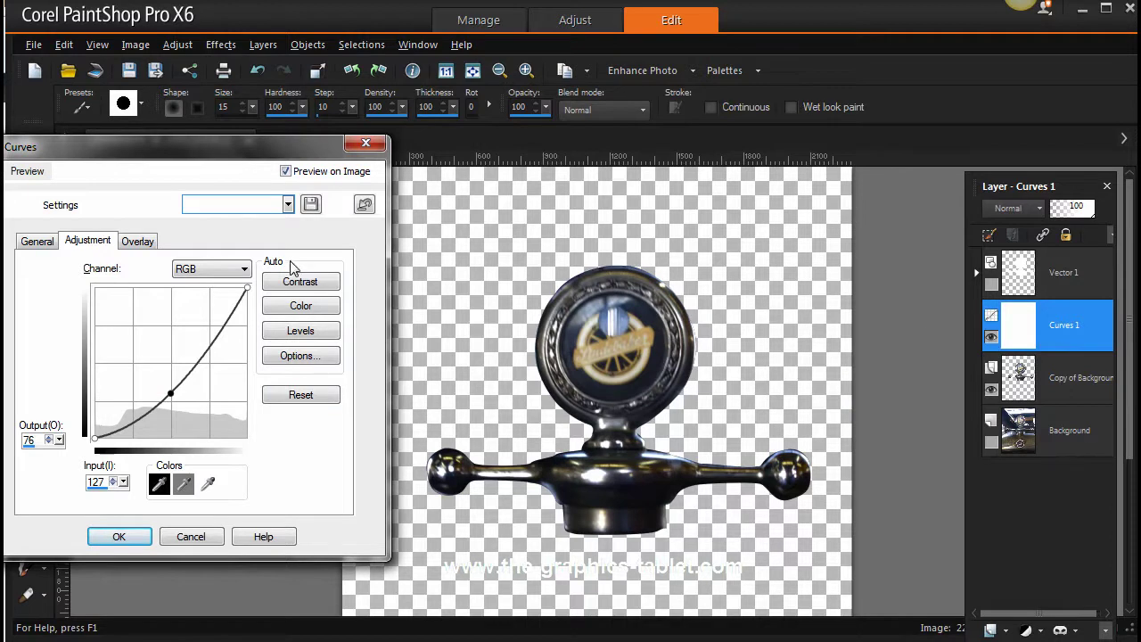
click(191, 536)
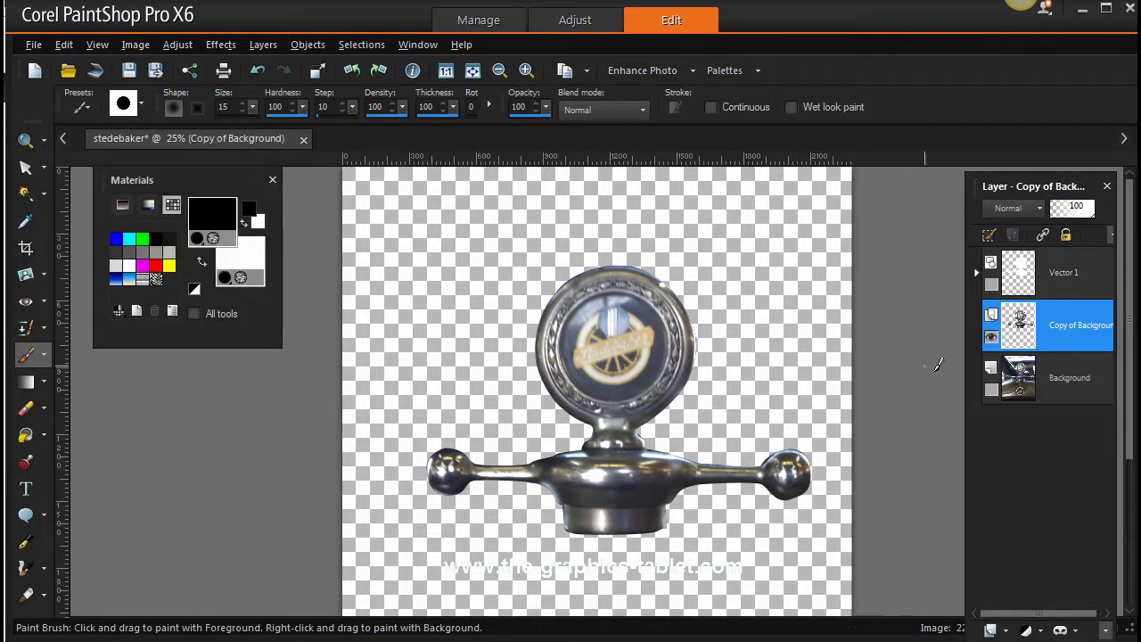
Step: Add a new Curves adjustment layer with an S-shaped curve and apply it
click(1036, 633)
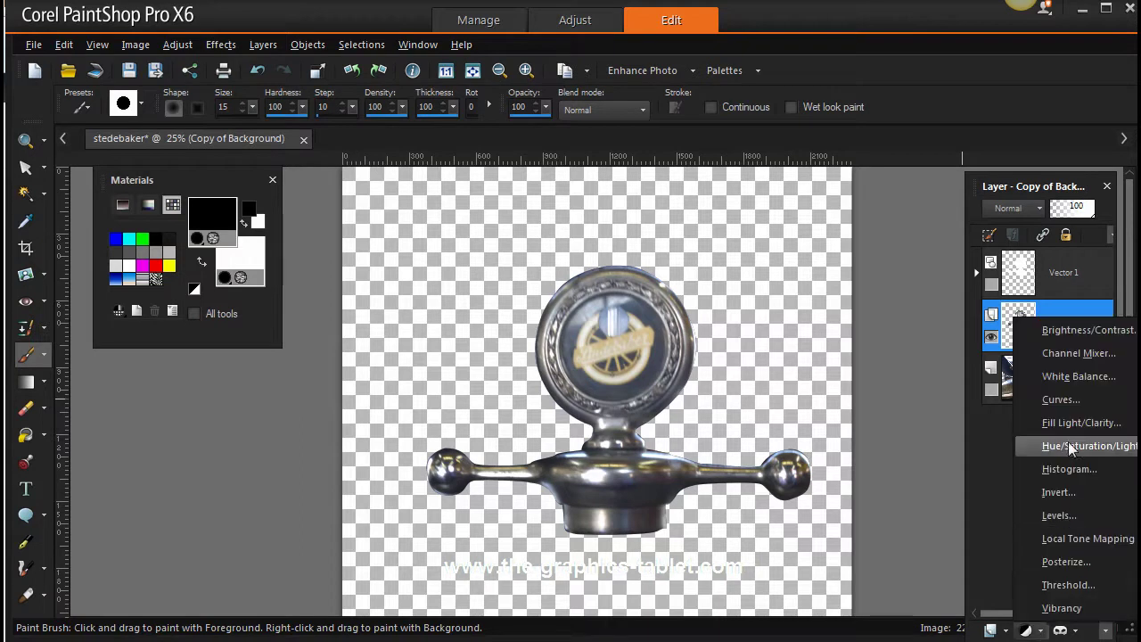
click(1037, 405)
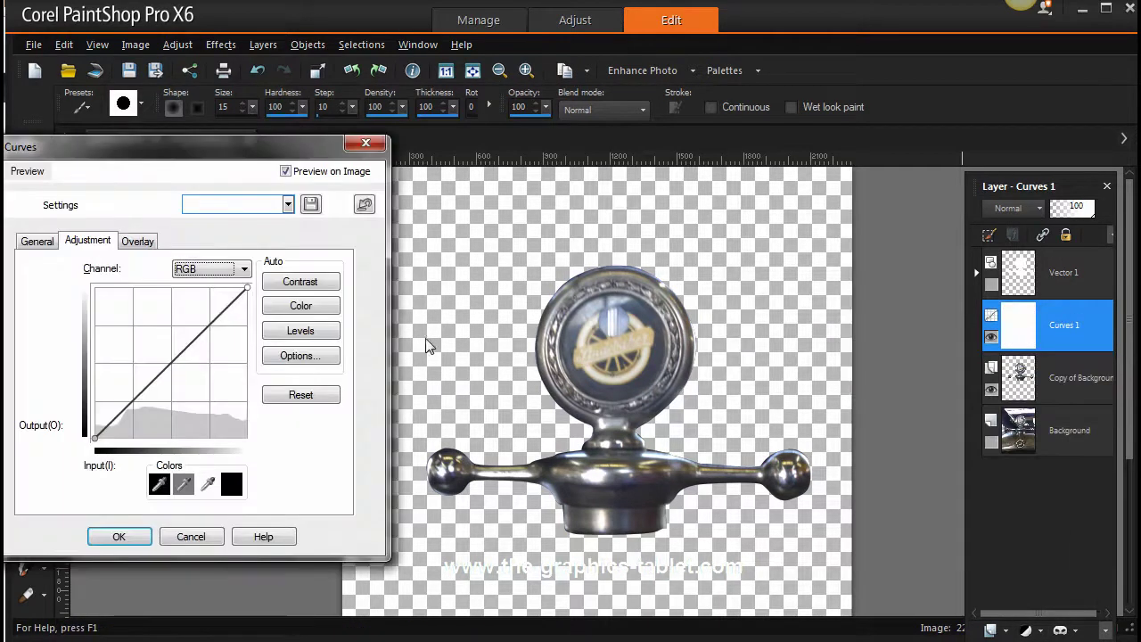
drag(176, 368, 176, 410)
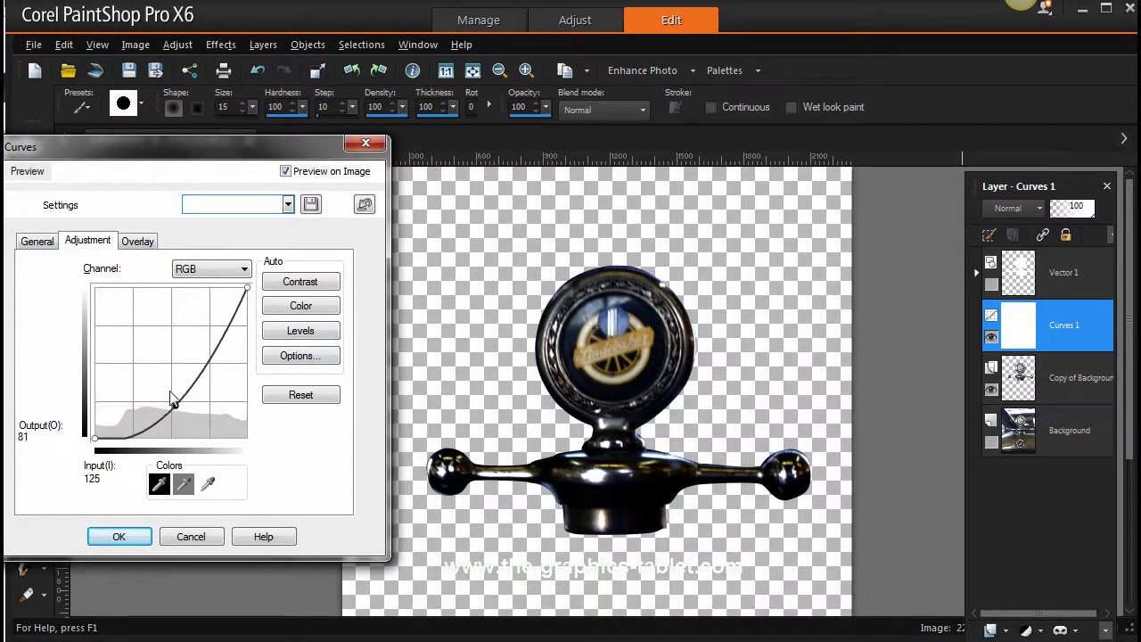
drag(177, 403, 171, 393)
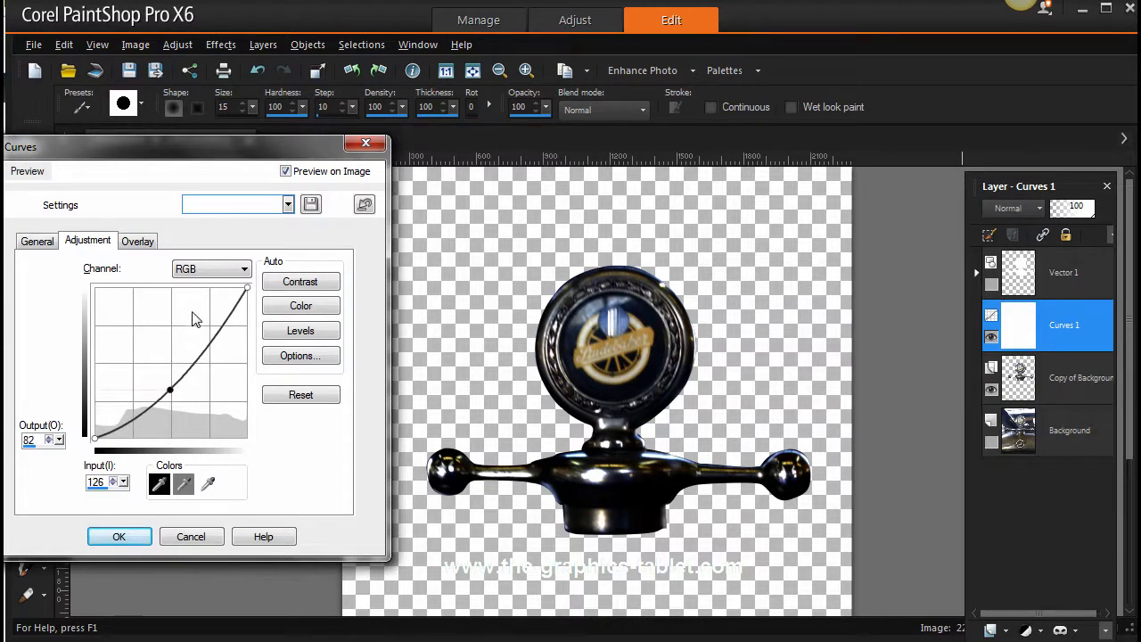
drag(213, 351, 209, 331)
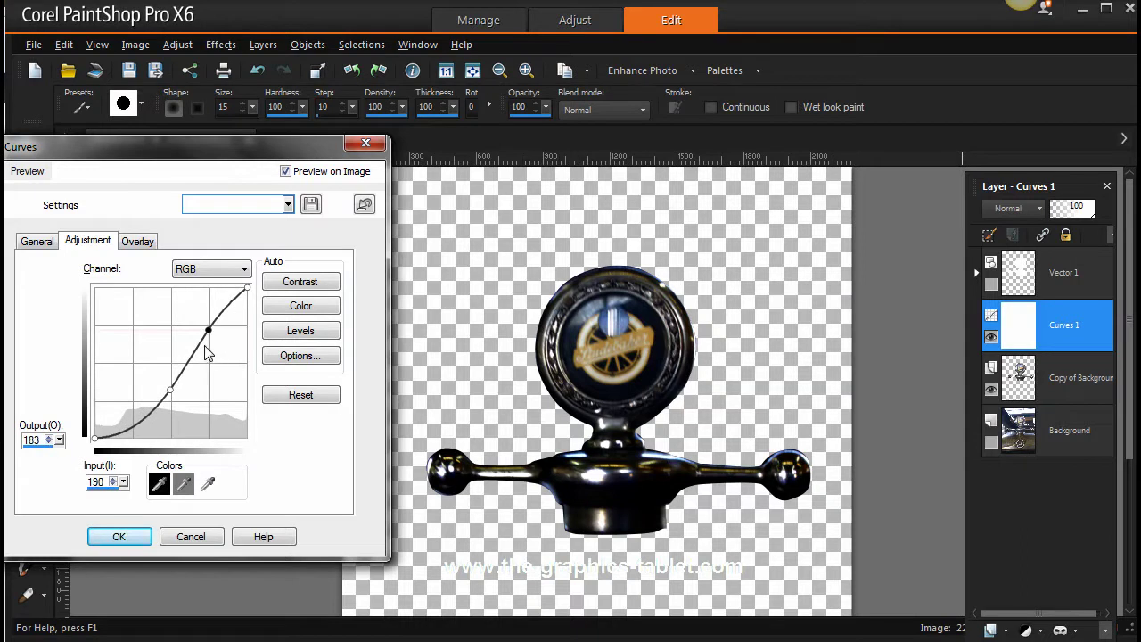
drag(170, 391, 170, 378)
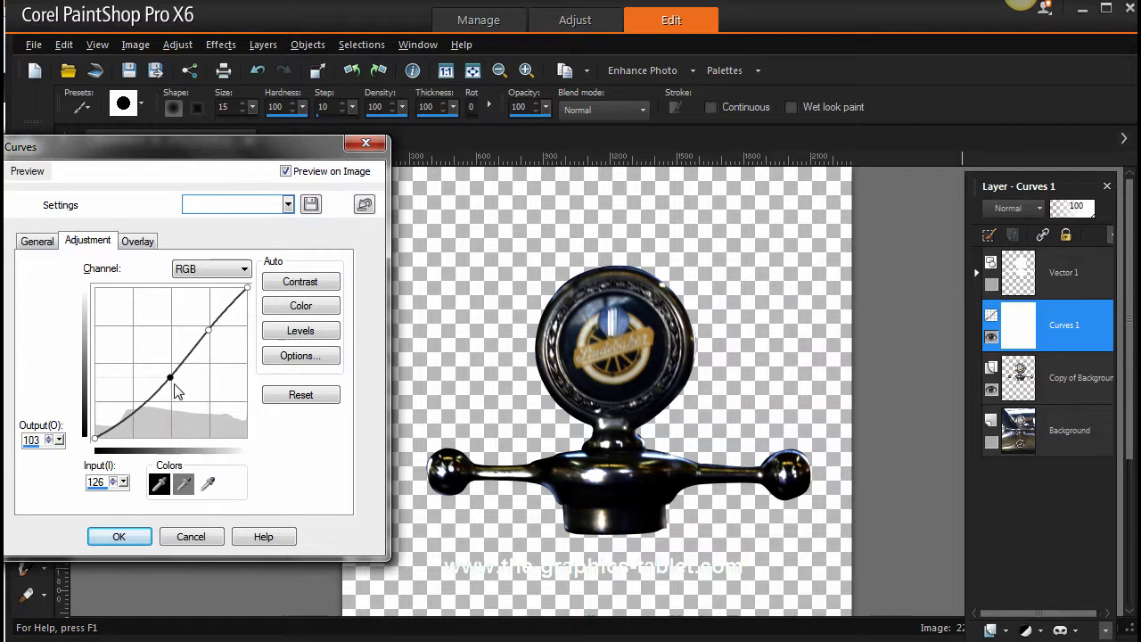
mouse_move(292, 150)
mouse_down()
mouse_move(385, 151)
mouse_move(355, 166)
mouse_up()
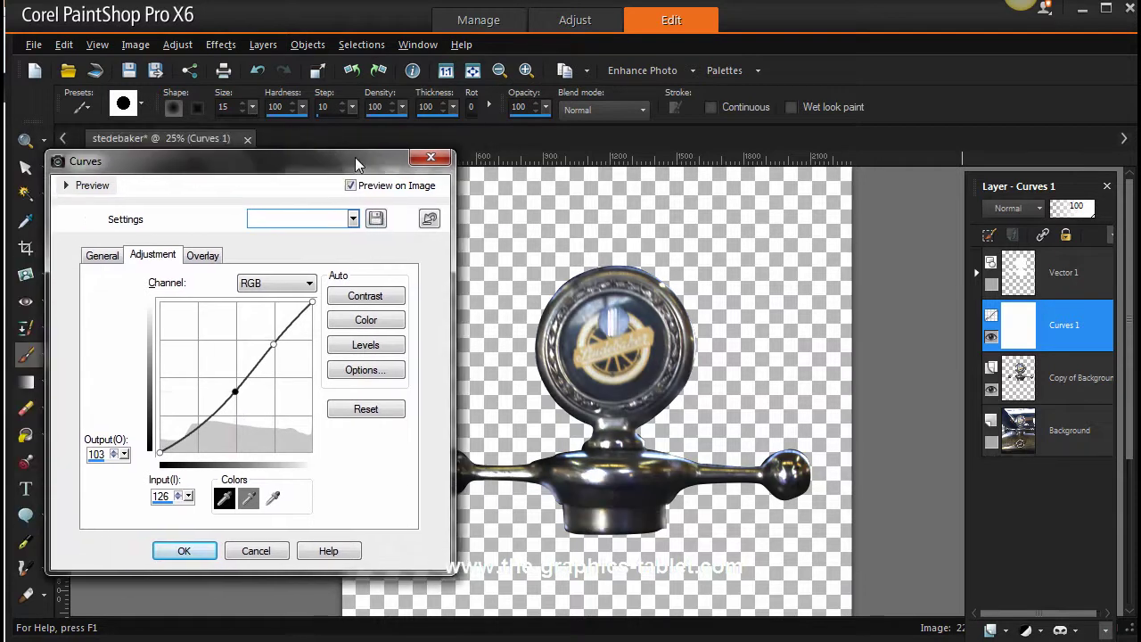
drag(231, 394, 234, 401)
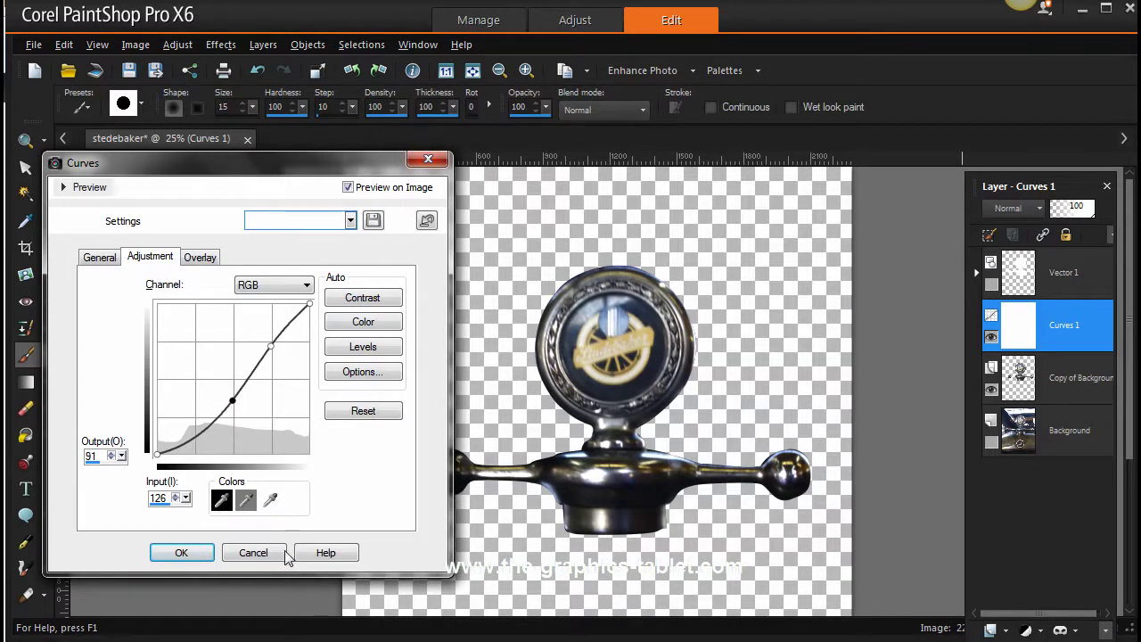
click(182, 554)
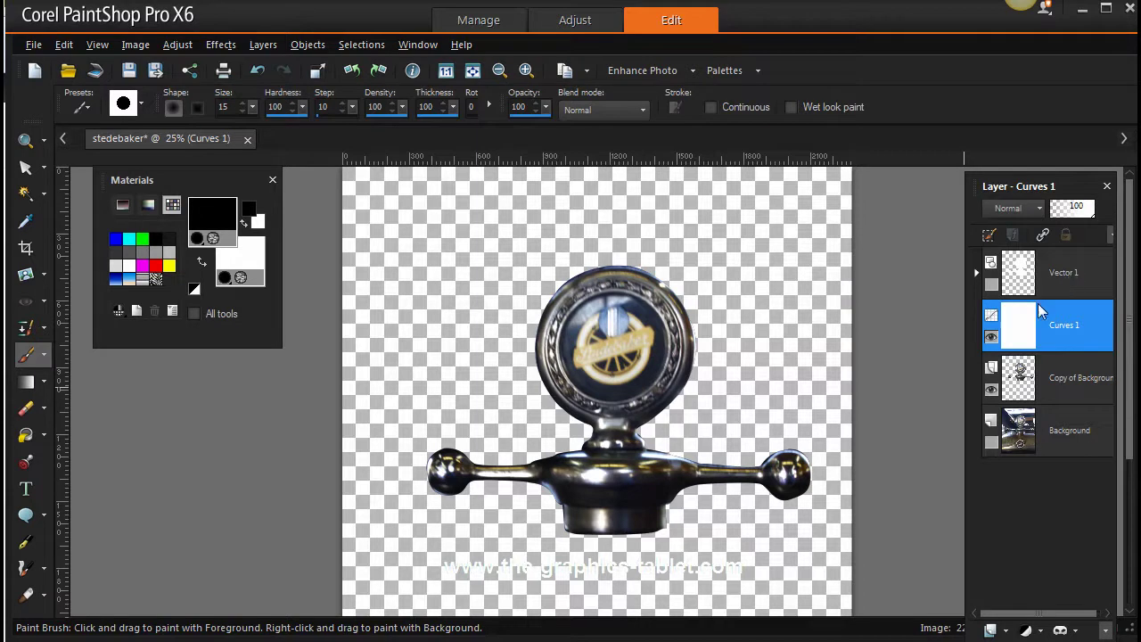
Step: Delete the Vector 1 layer
click(1088, 268)
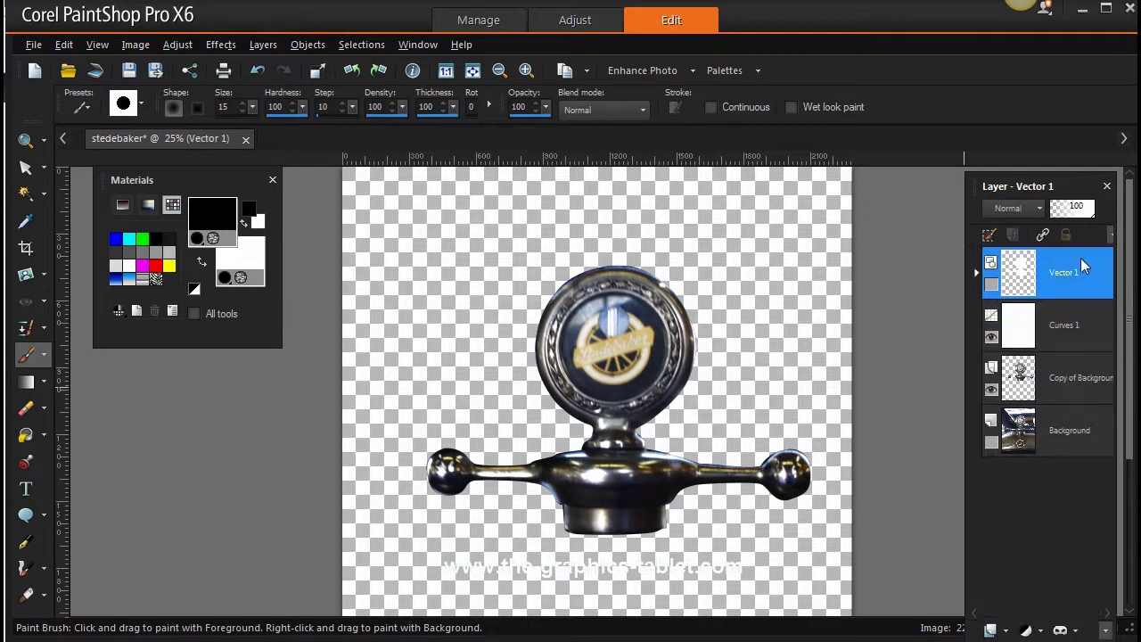
right_click(1090, 262)
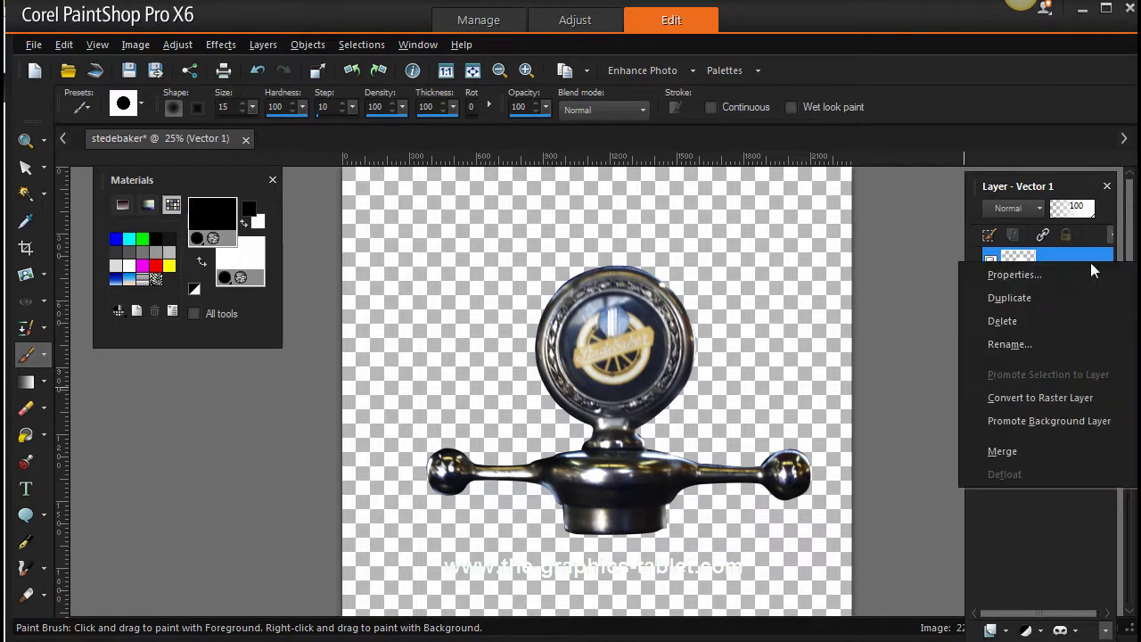
click(1035, 321)
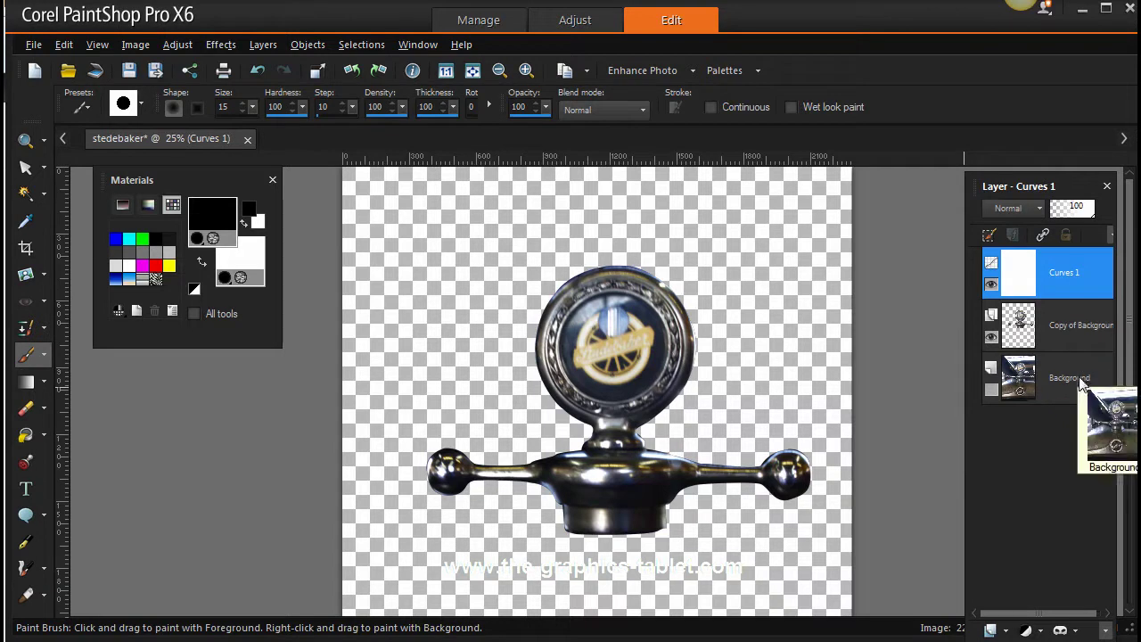
Step: Merge Curves 1 down into the cut-out layer and delete the original Background layer
click(263, 44)
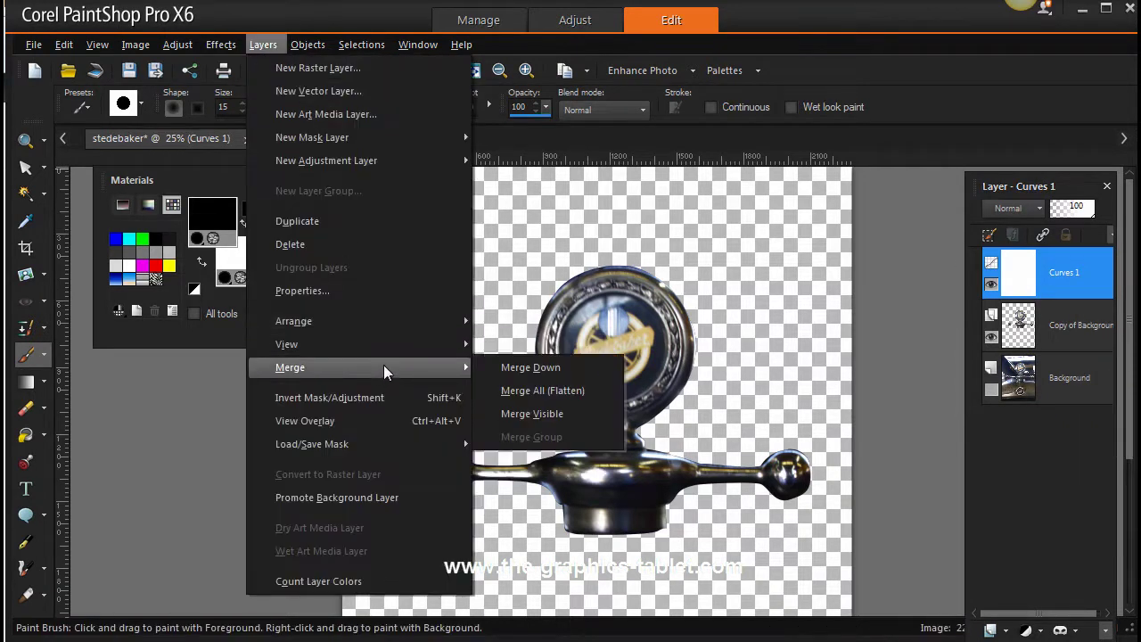
click(571, 367)
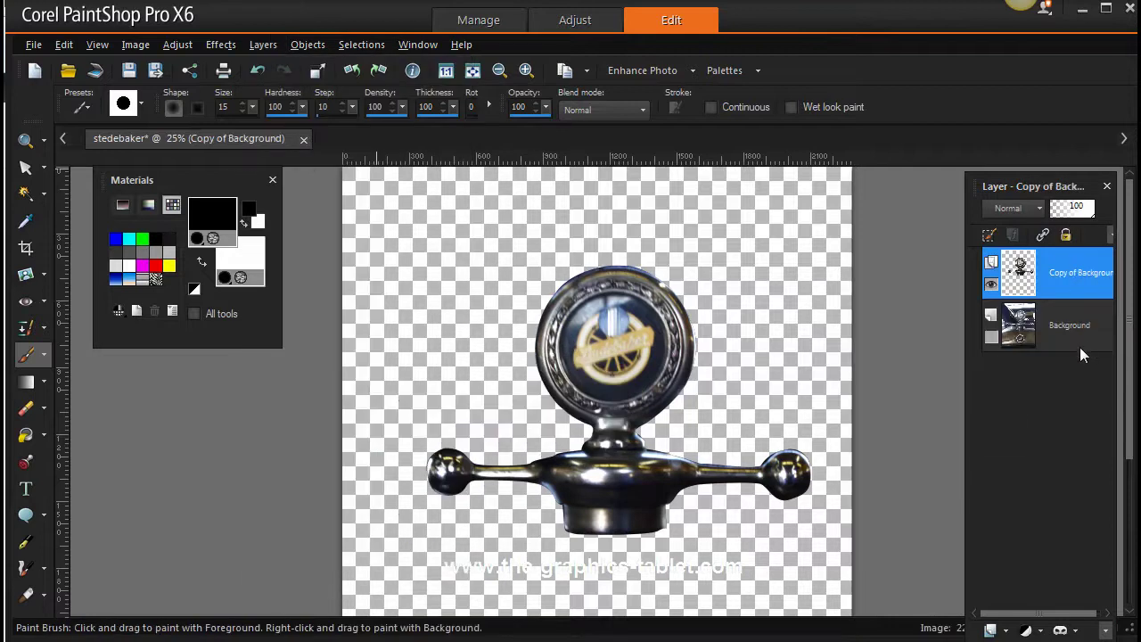
click(1074, 339)
right_click(1075, 333)
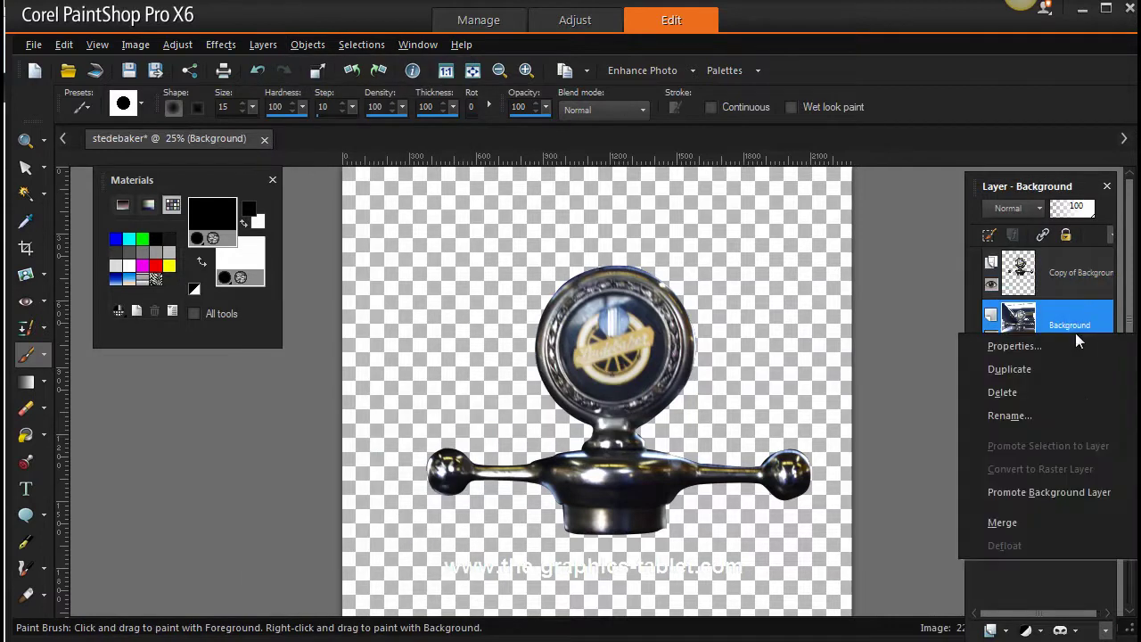
click(1024, 390)
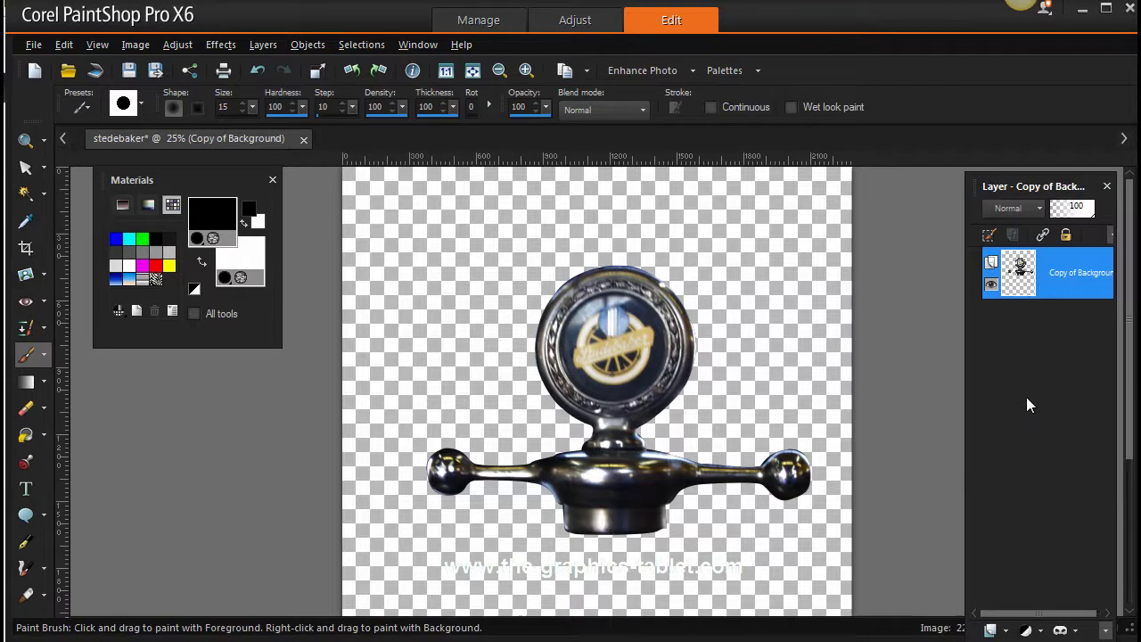
Step: Save the cut-out radiator cap as stedebaker.png in PNG format, accepting 24-bit depth
click(34, 45)
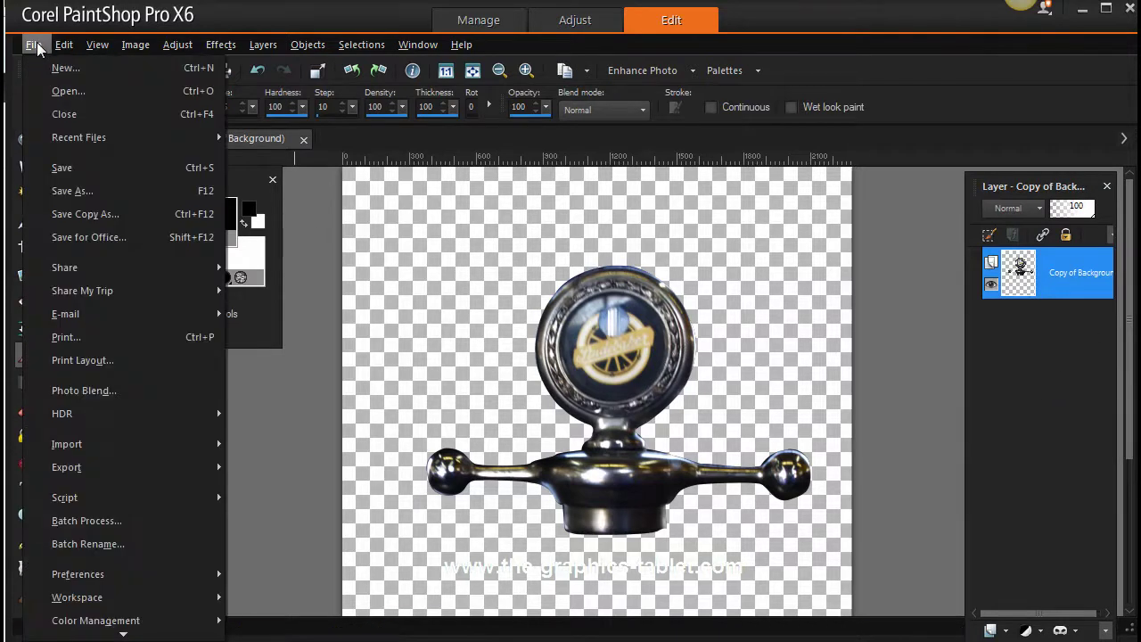
click(118, 191)
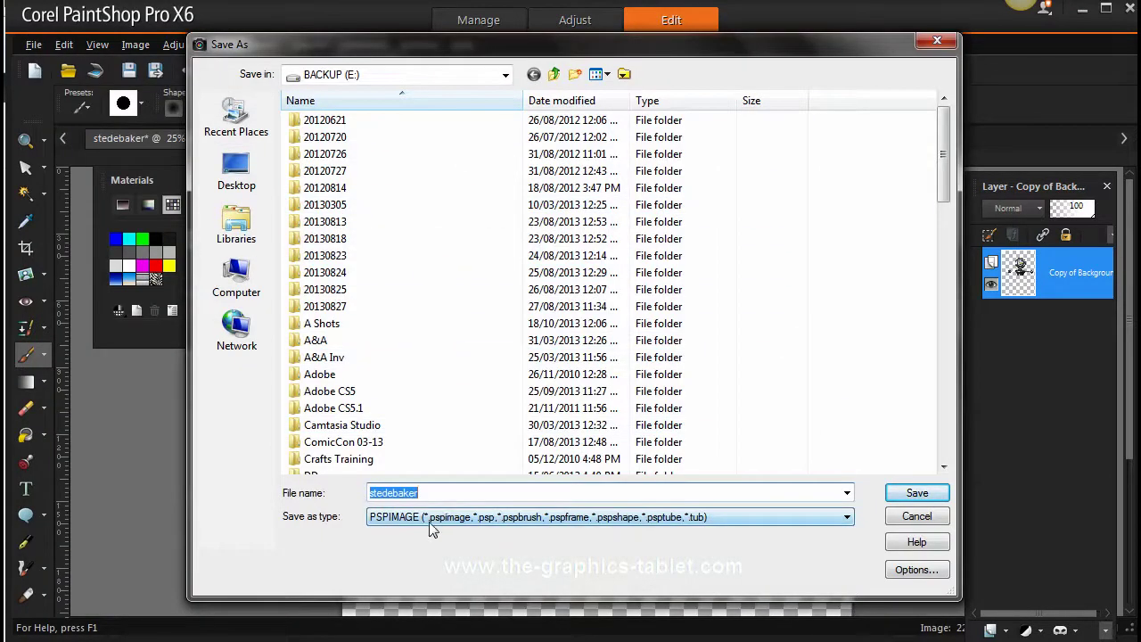
click(847, 525)
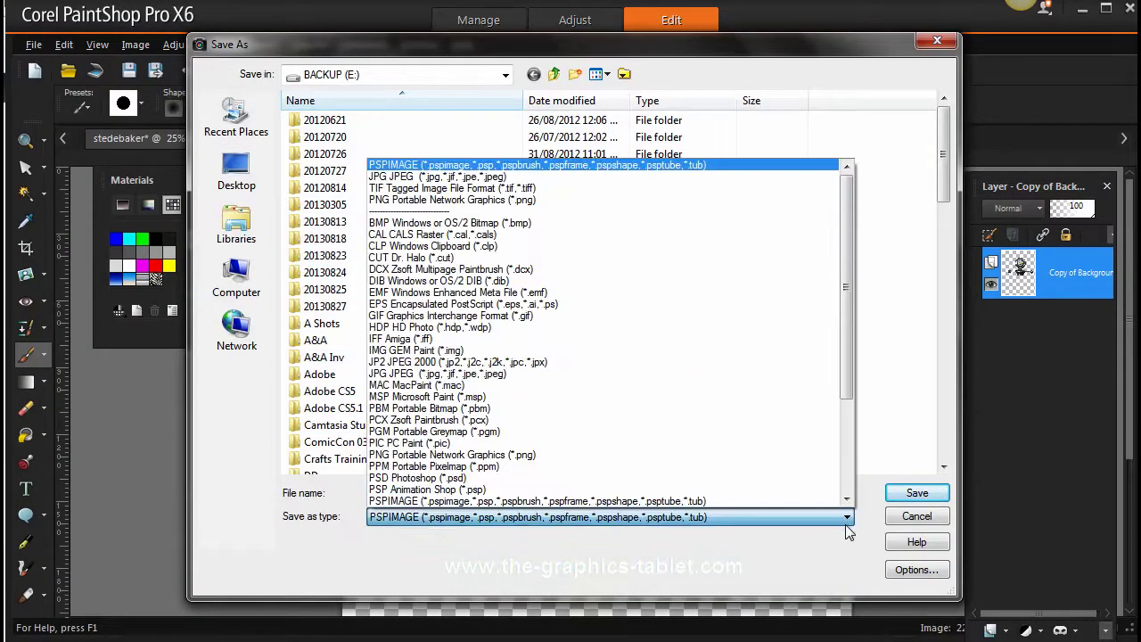
click(514, 456)
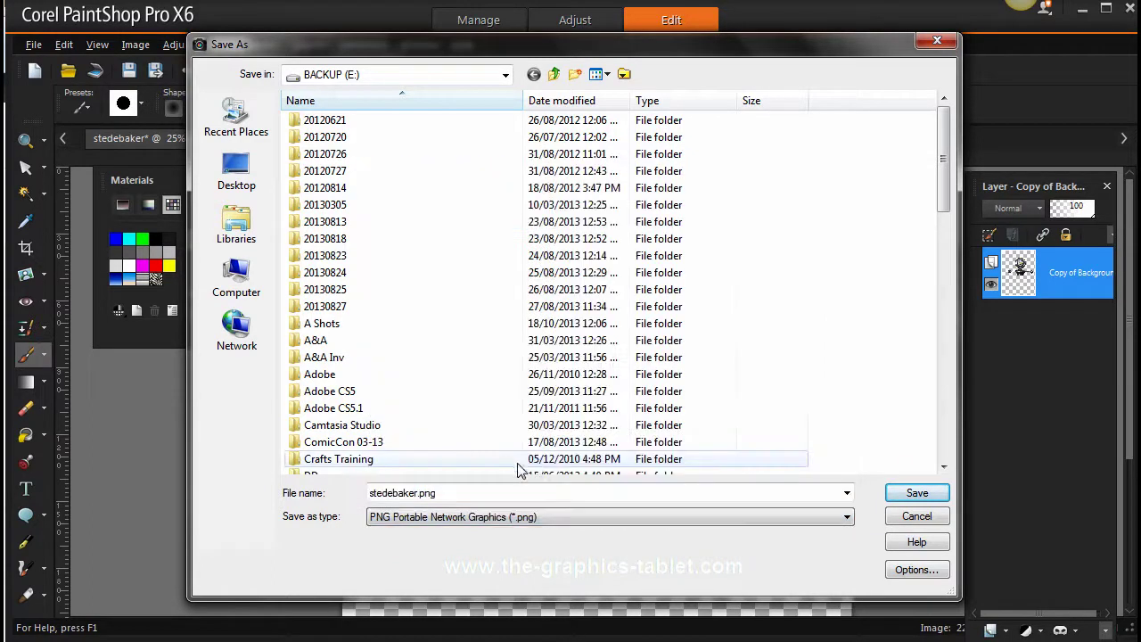
click(919, 496)
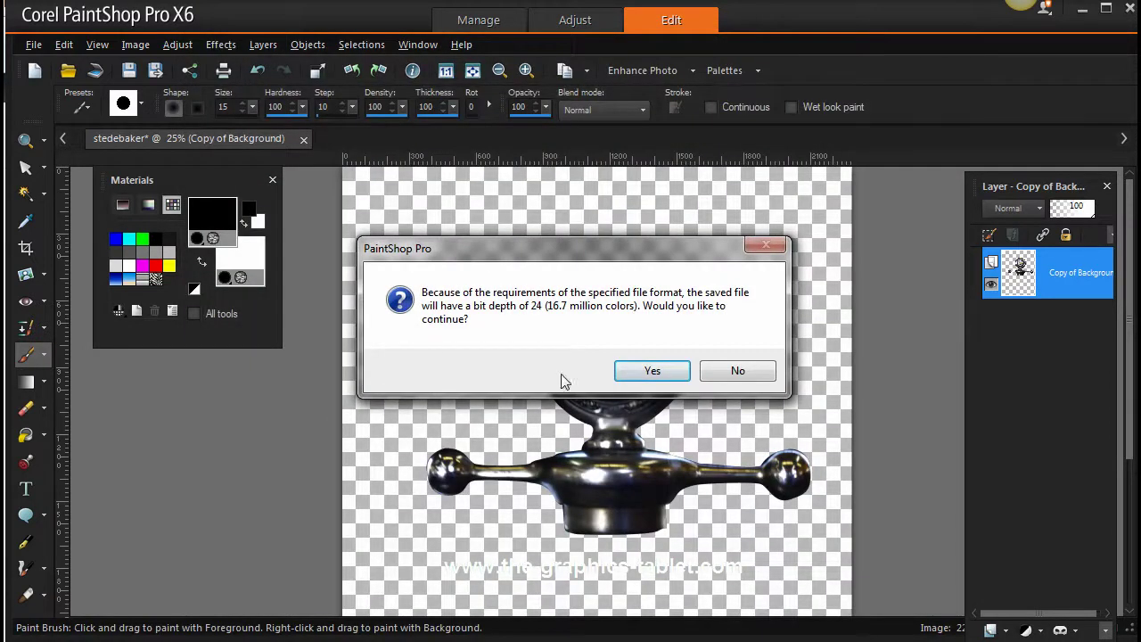
click(632, 373)
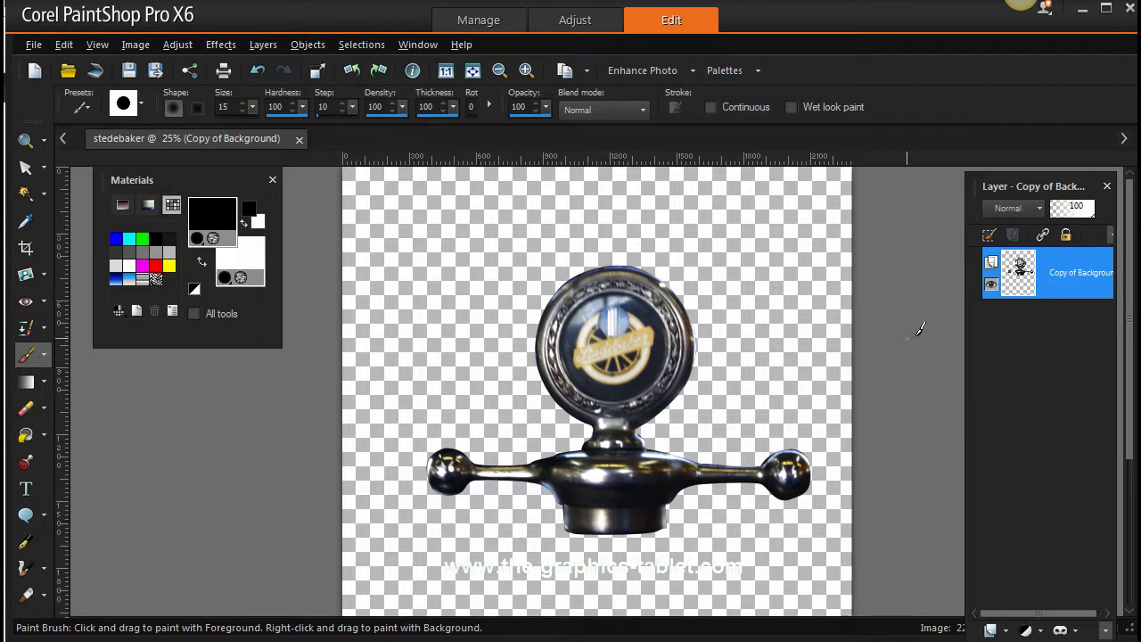
Step: Add a new raster layer, Raster 1, and move it below the cut-out radiator cap layer
click(992, 630)
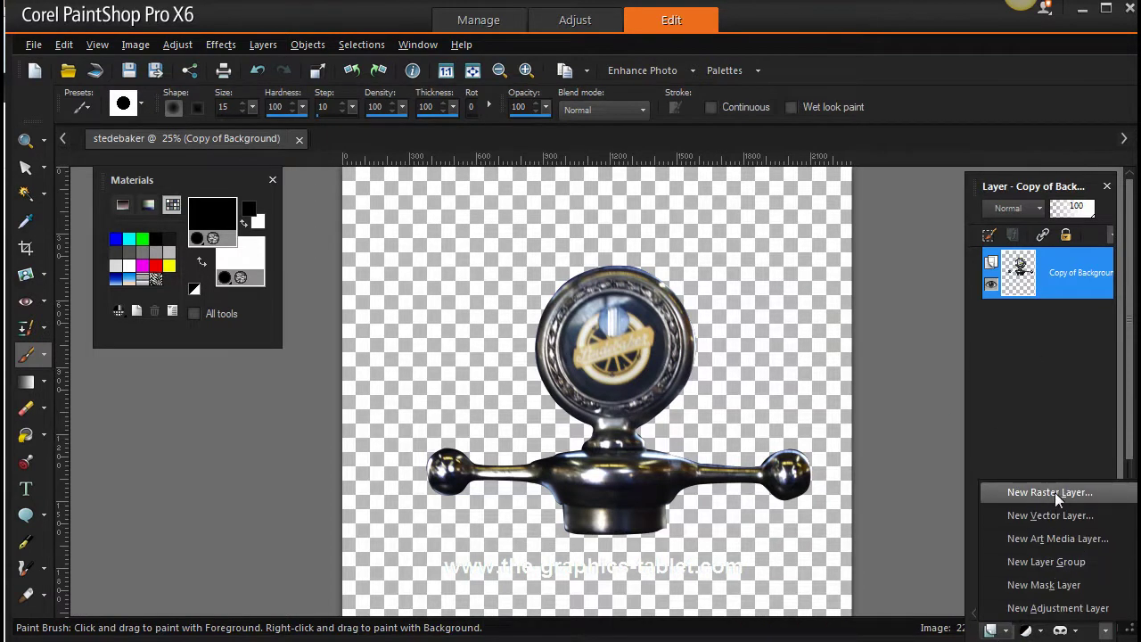
click(1058, 493)
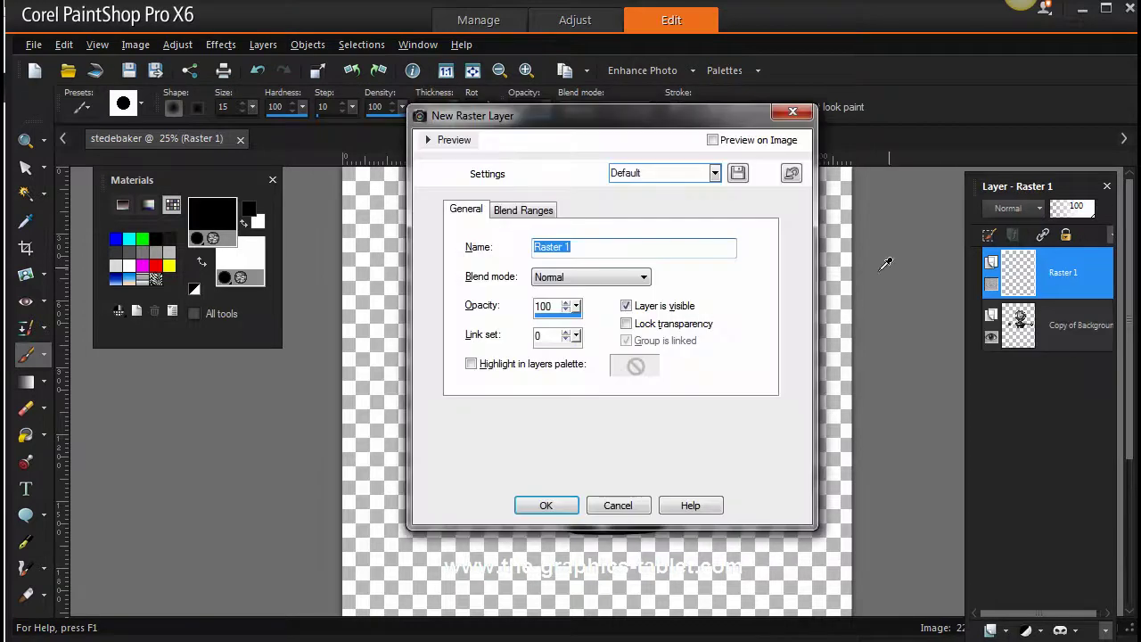
click(546, 505)
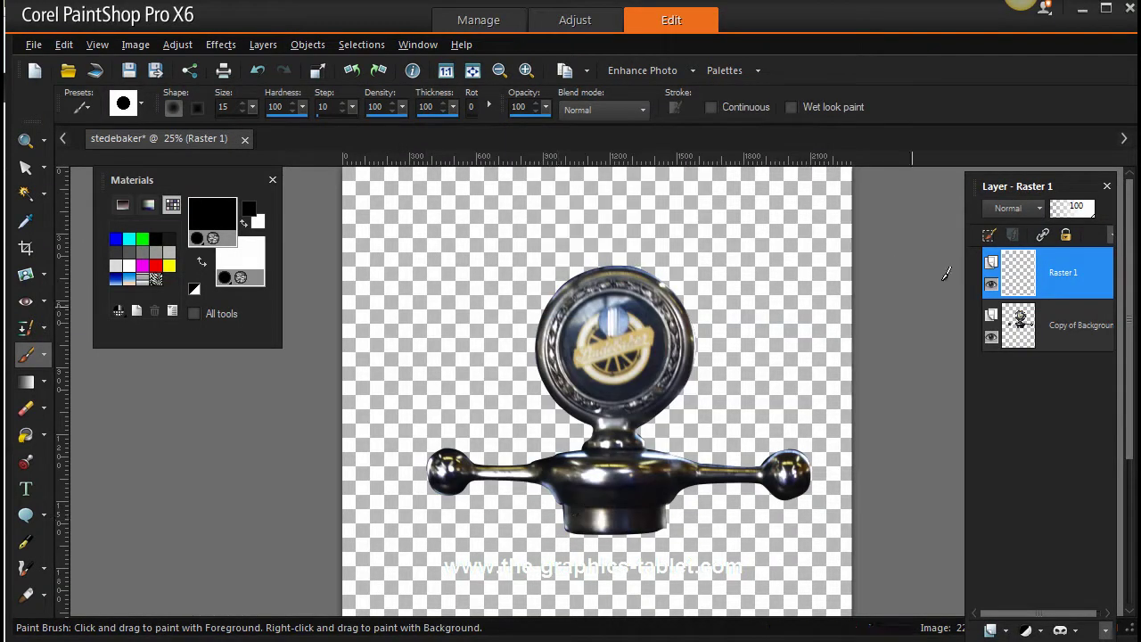
drag(1020, 278, 1035, 348)
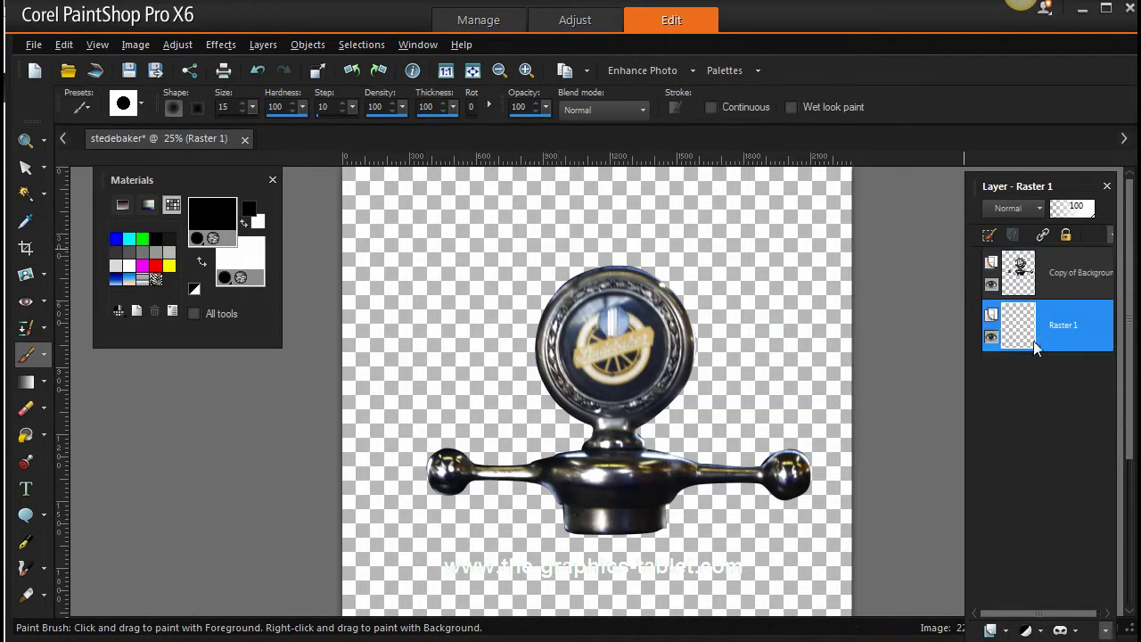
Step: Set a preset gradient as the foreground material and flood-fill Raster 1 with the textured blue-to-teal gradient
click(212, 212)
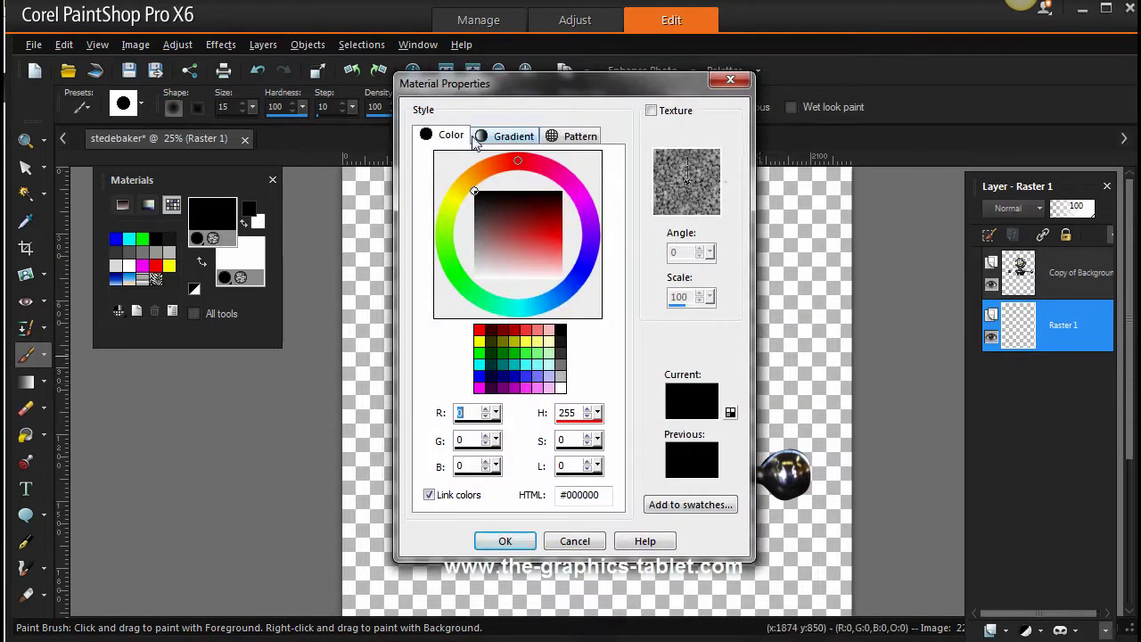
click(505, 139)
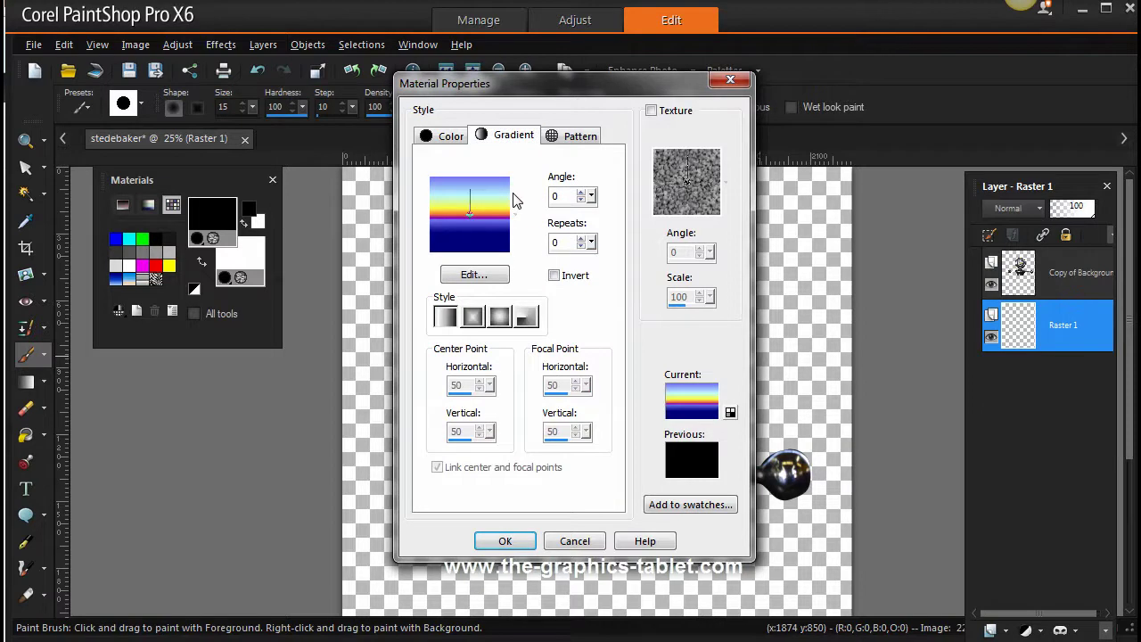
click(497, 231)
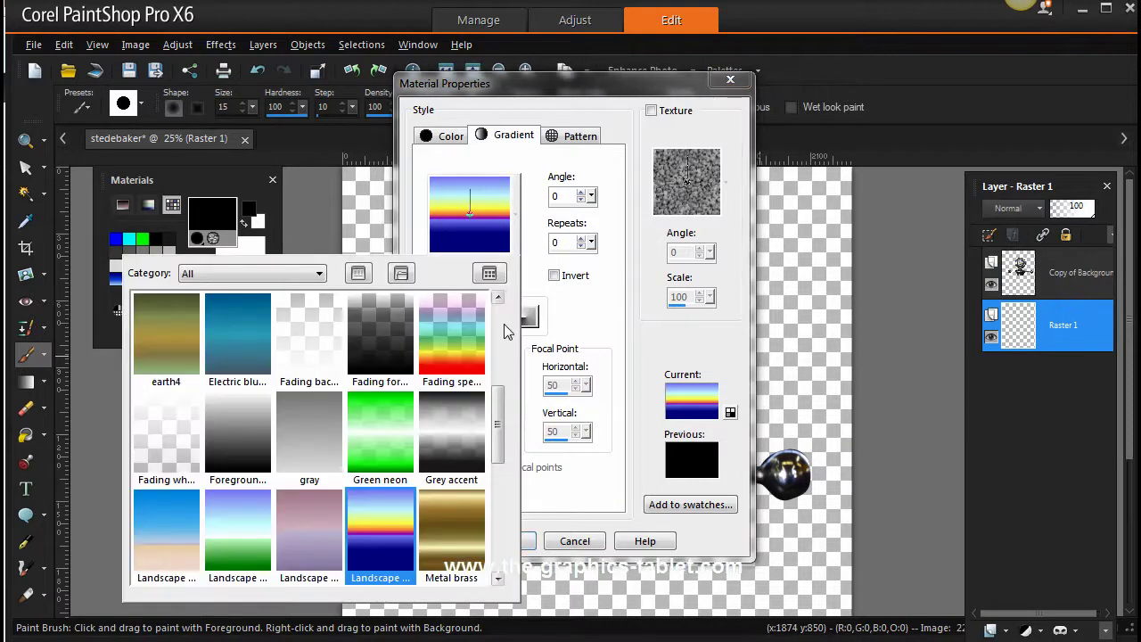
drag(500, 430, 502, 532)
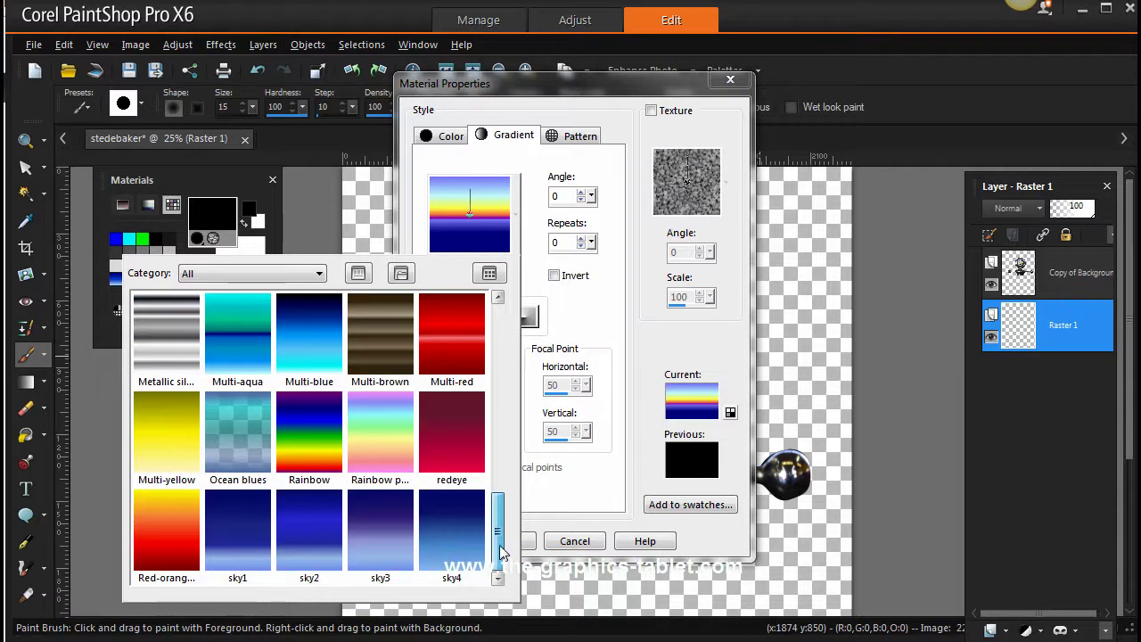
scroll(497, 489, up, 1)
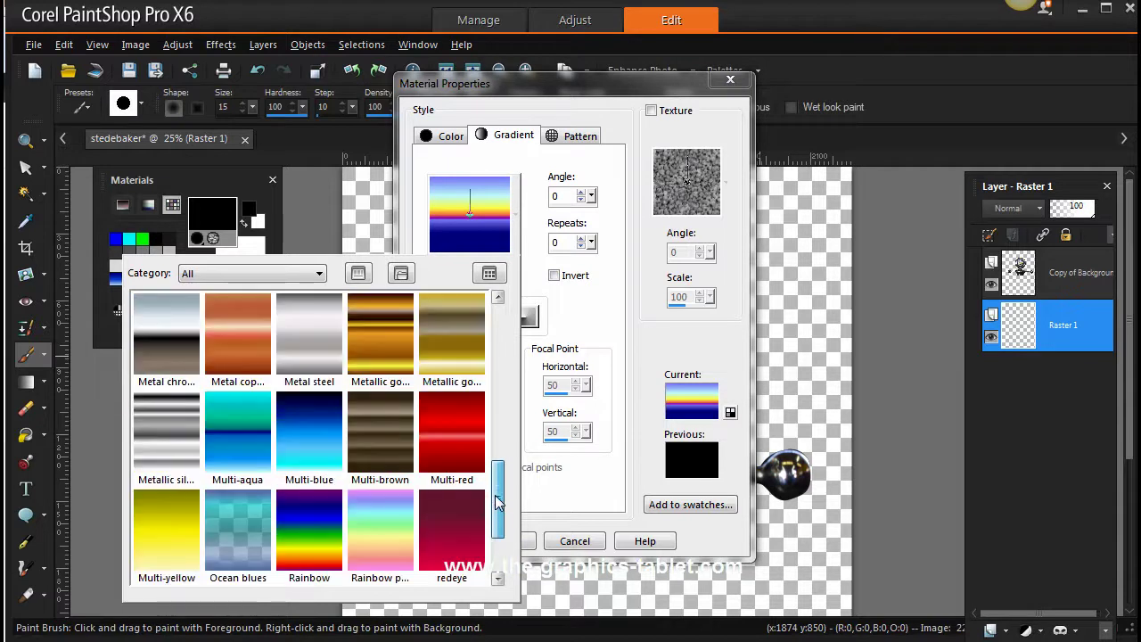
click(163, 438)
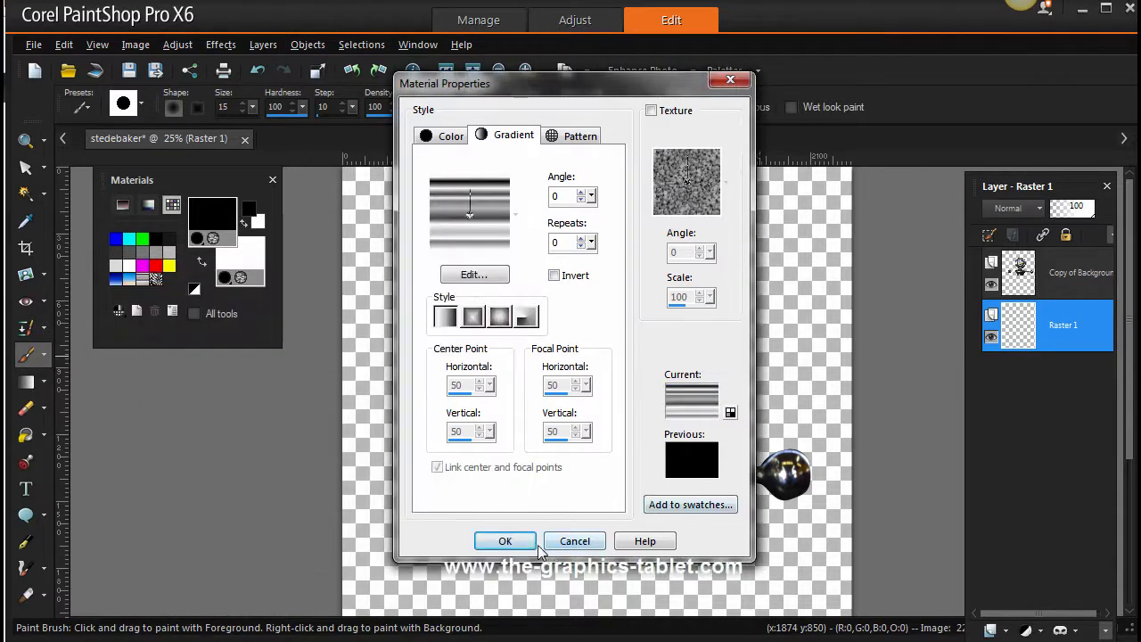
click(505, 541)
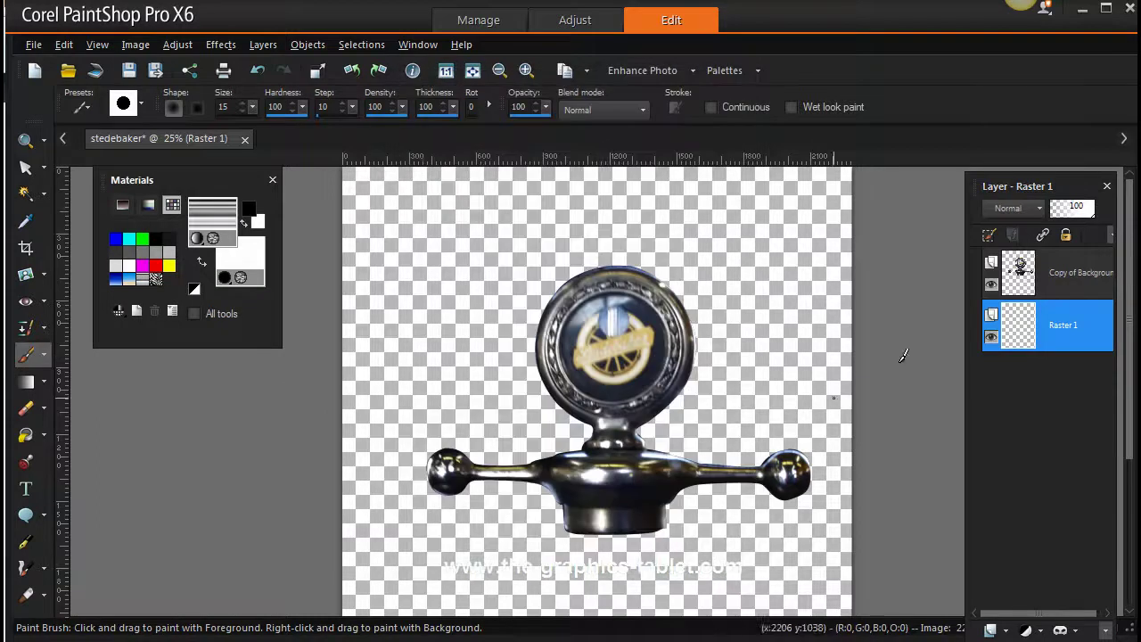
click(25, 434)
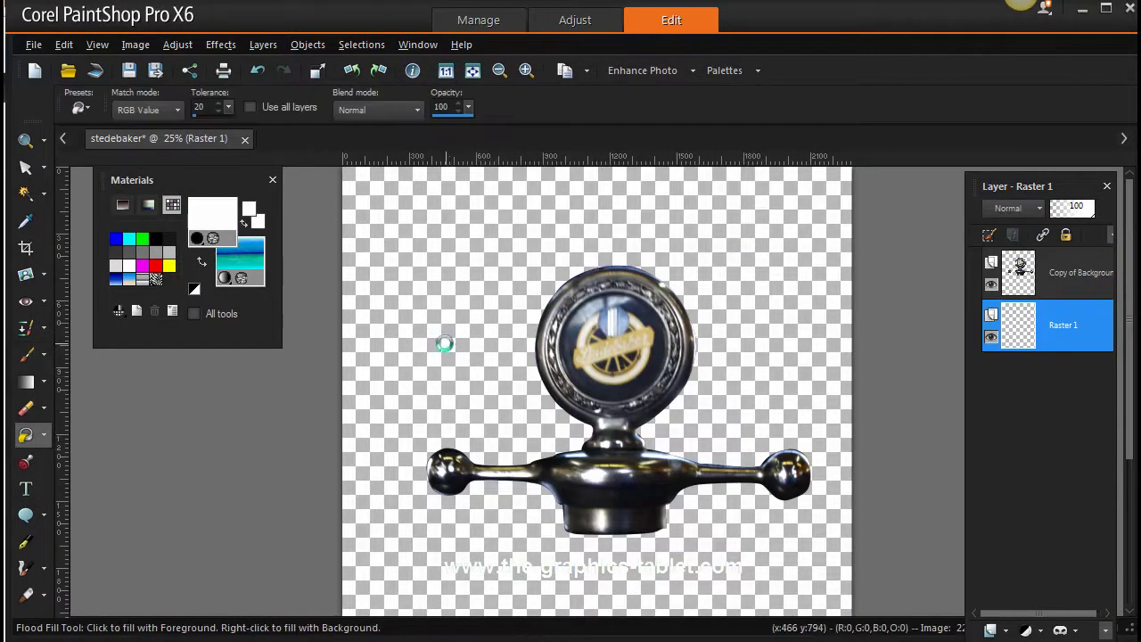
right_click(679, 587)
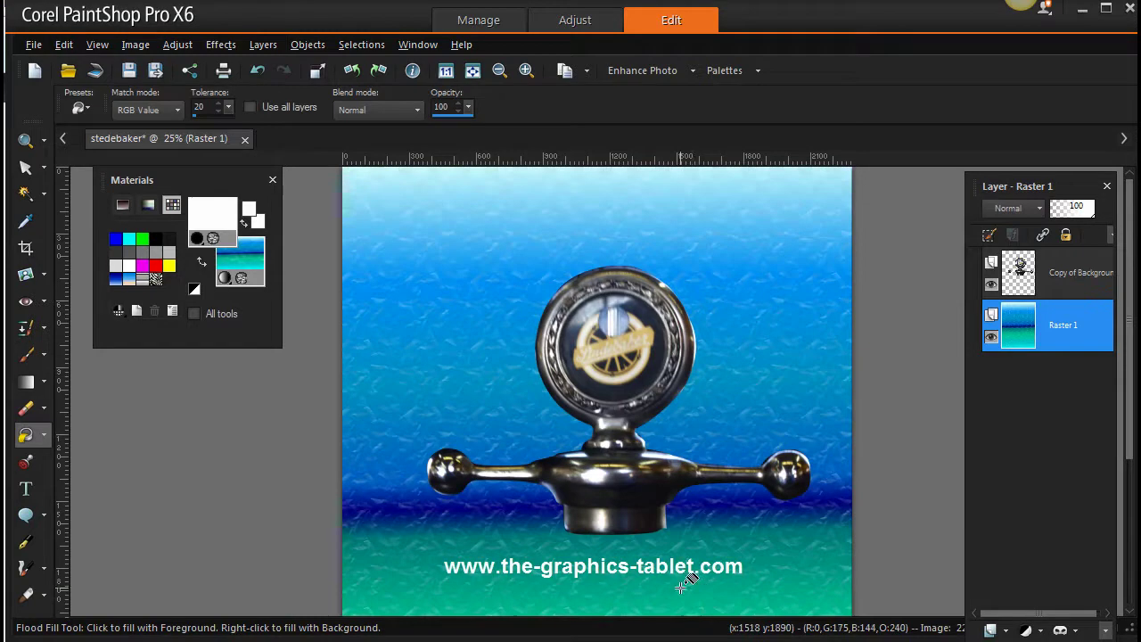